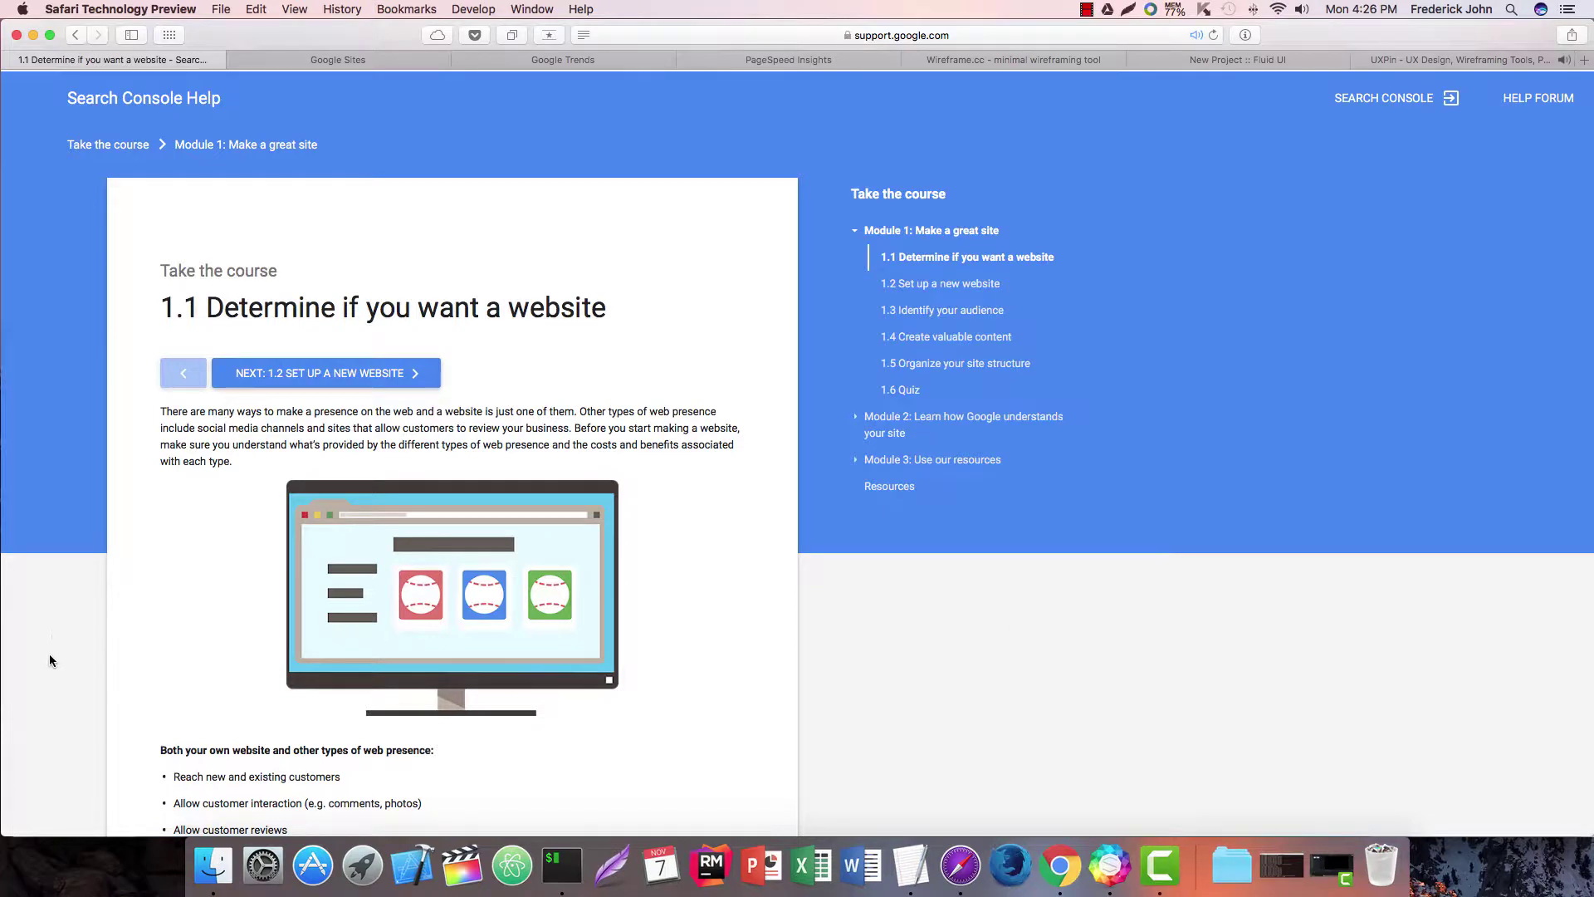
Look through course lesson 1.1, Determine if you want a website, and the outline of the course modules.
scroll(123, 644, down, 2)
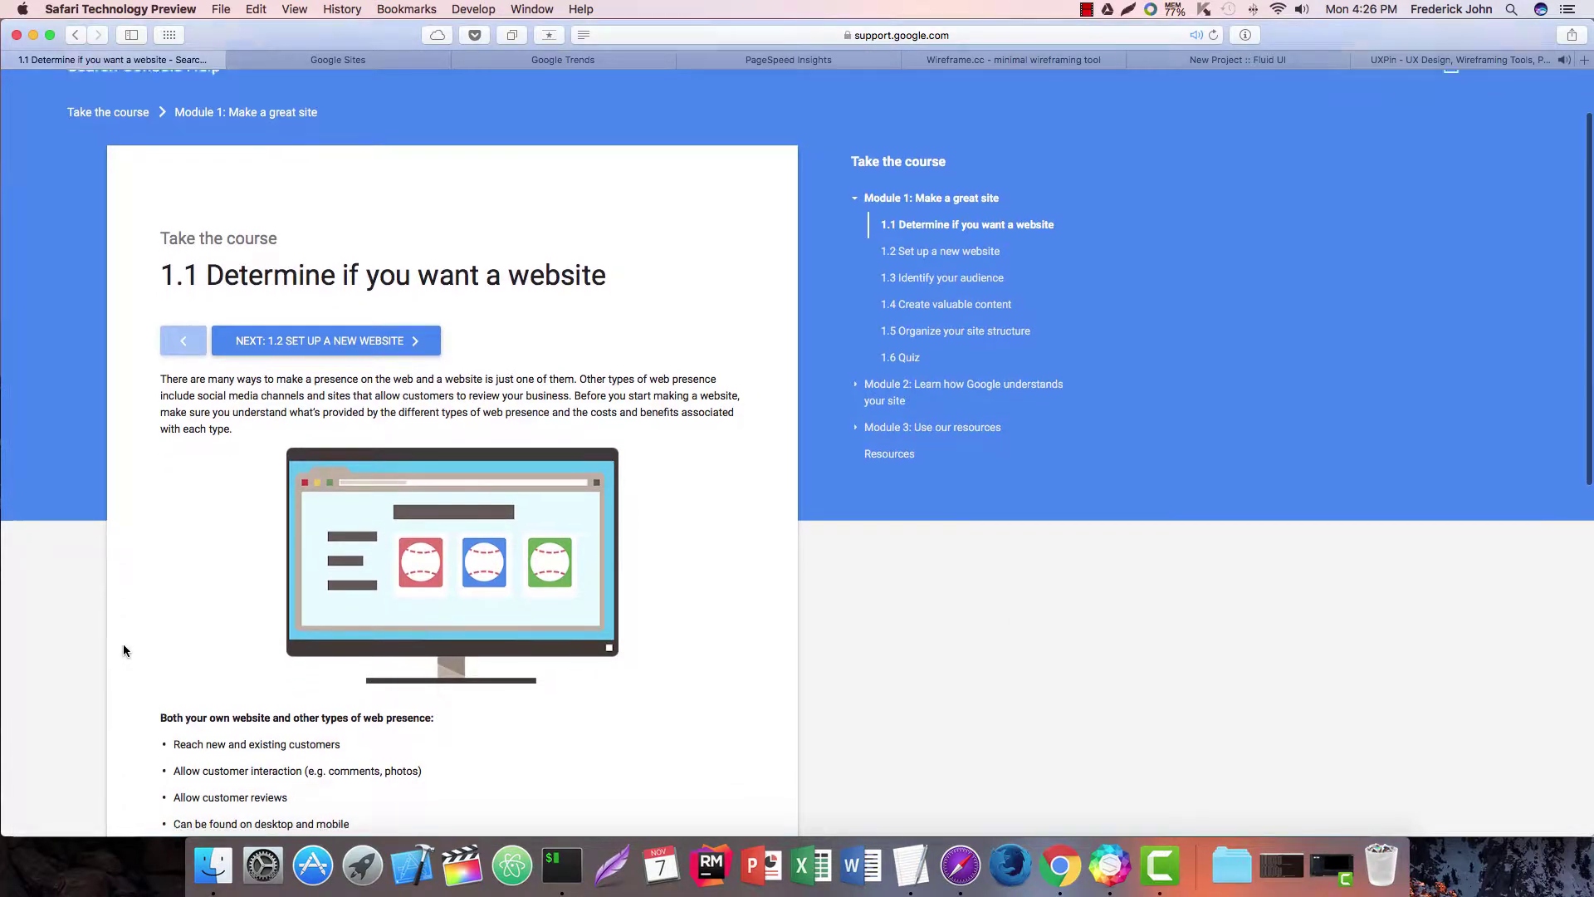
scroll(123, 644, up, 3)
scroll(122, 644, up, 1)
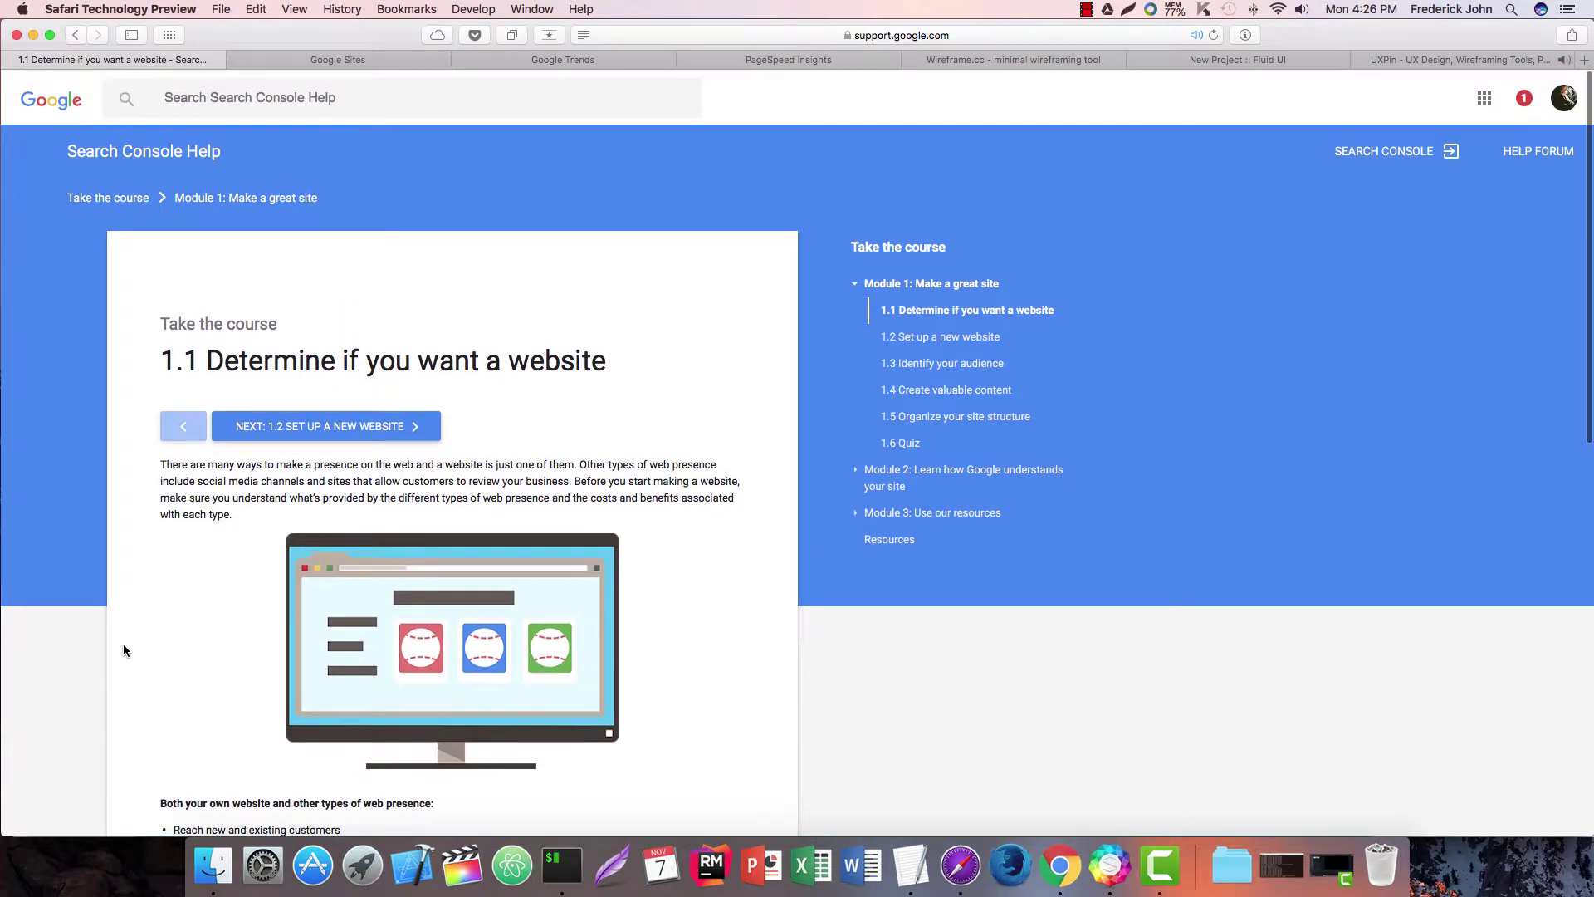
scroll(122, 644, down, 2)
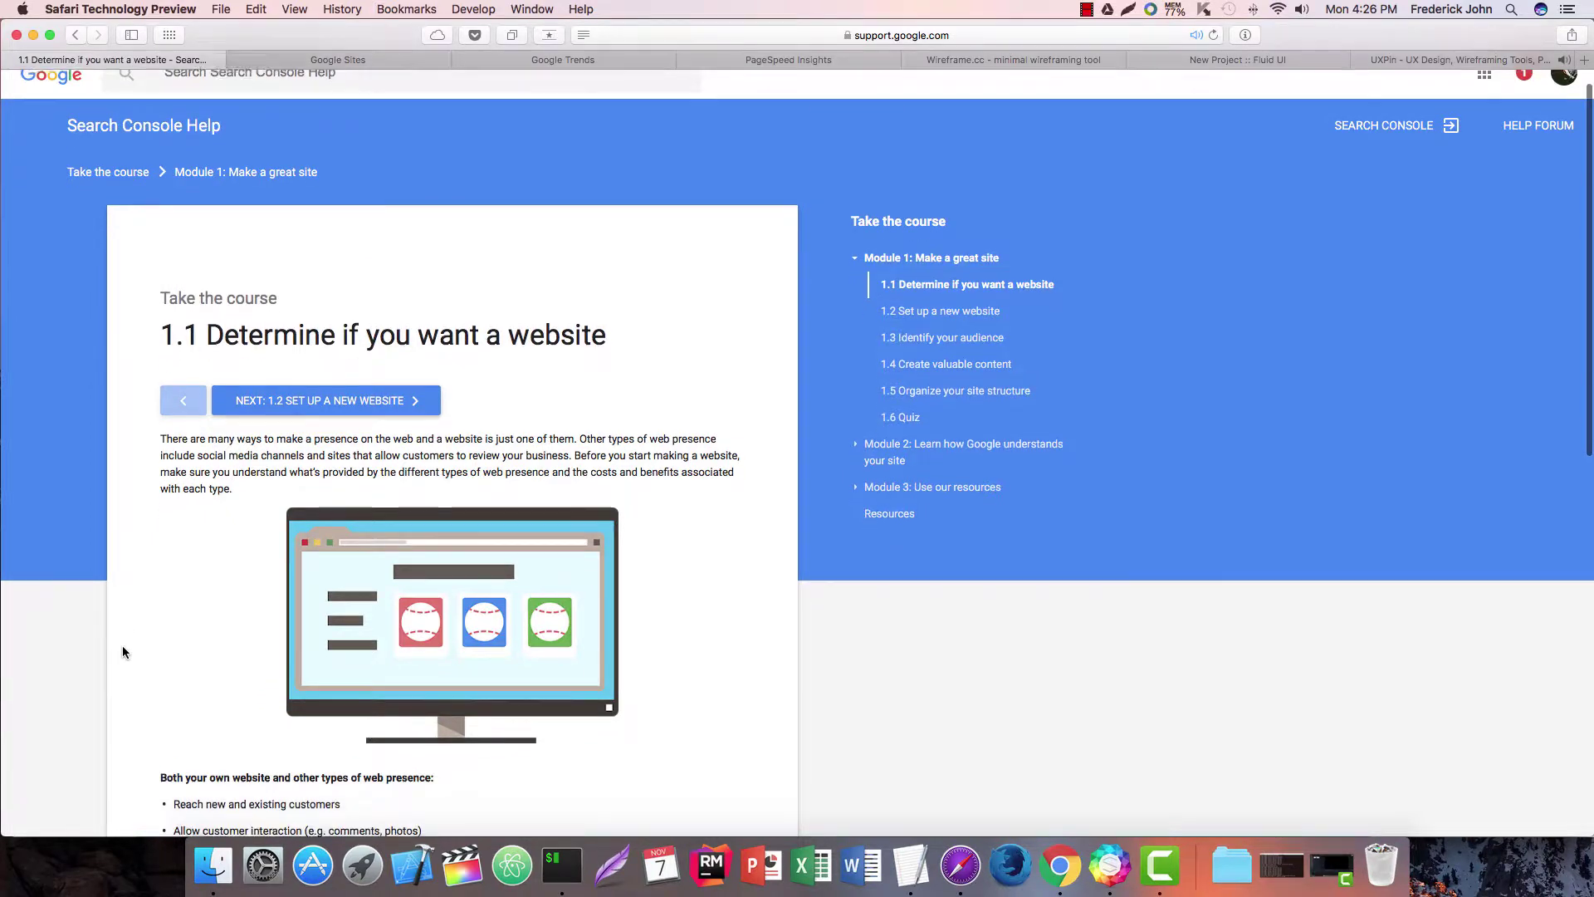
scroll(122, 651, up, 1)
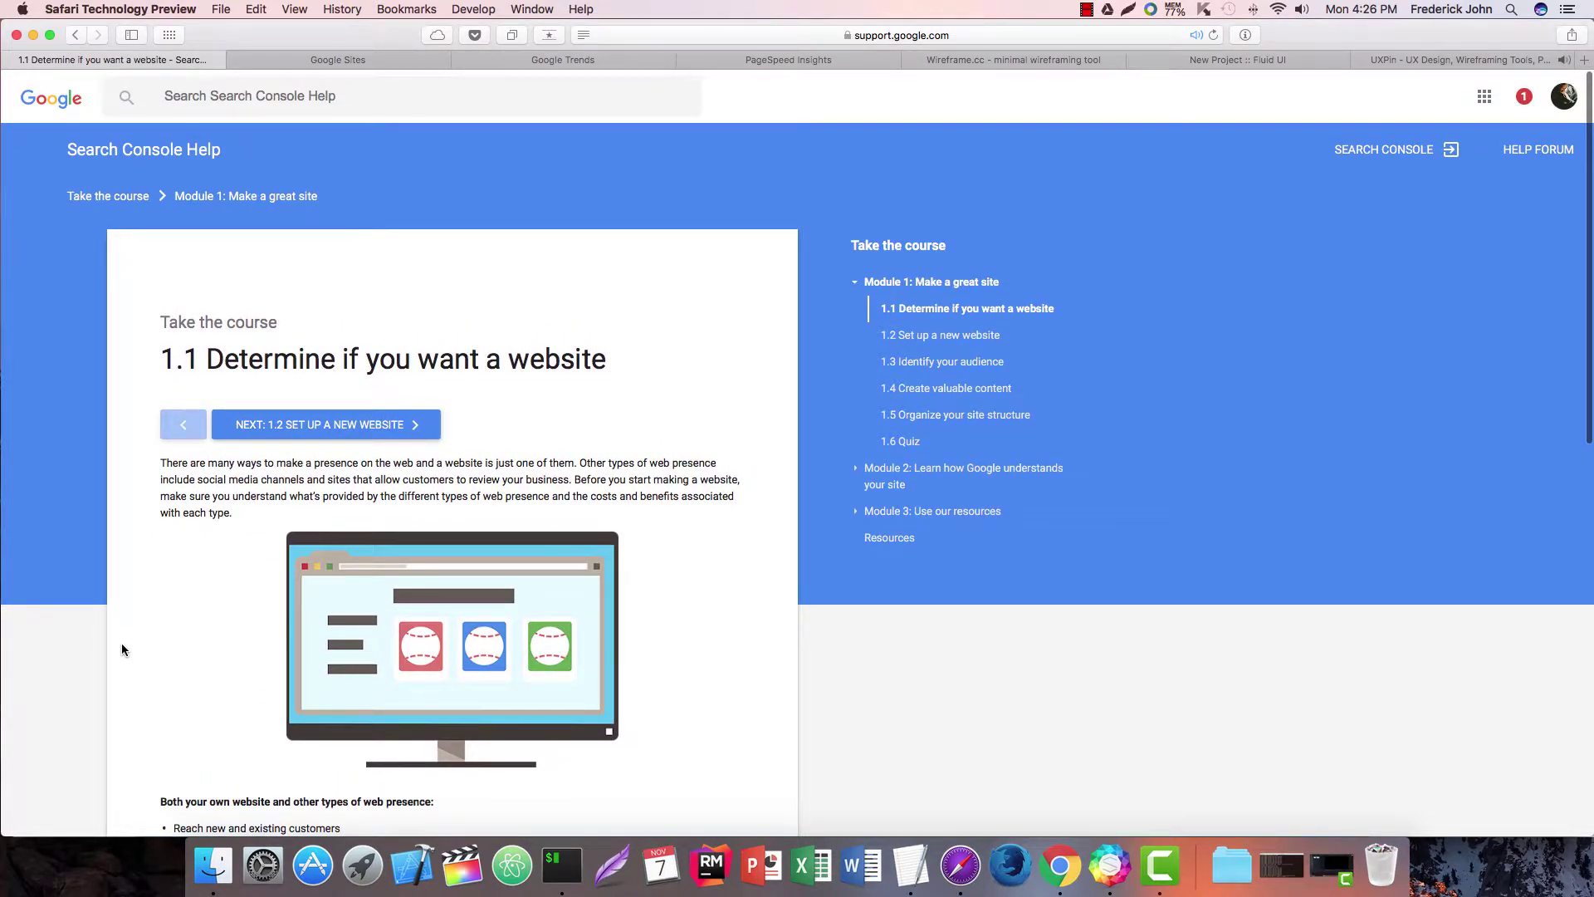
scroll(110, 645, down, 10)
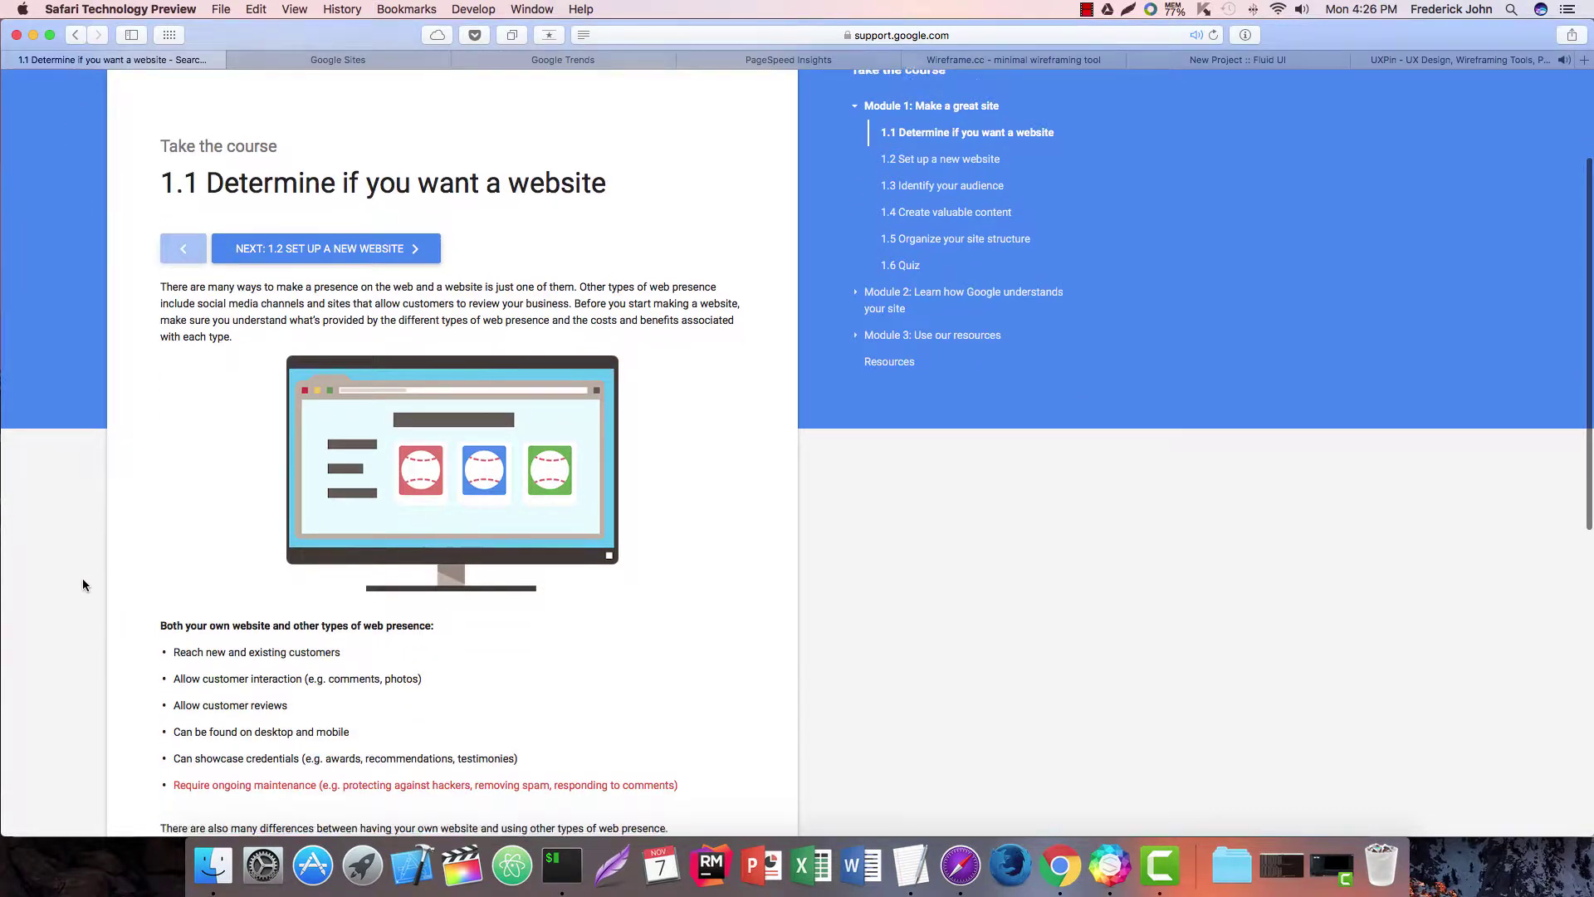
scroll(82, 588, down, 15)
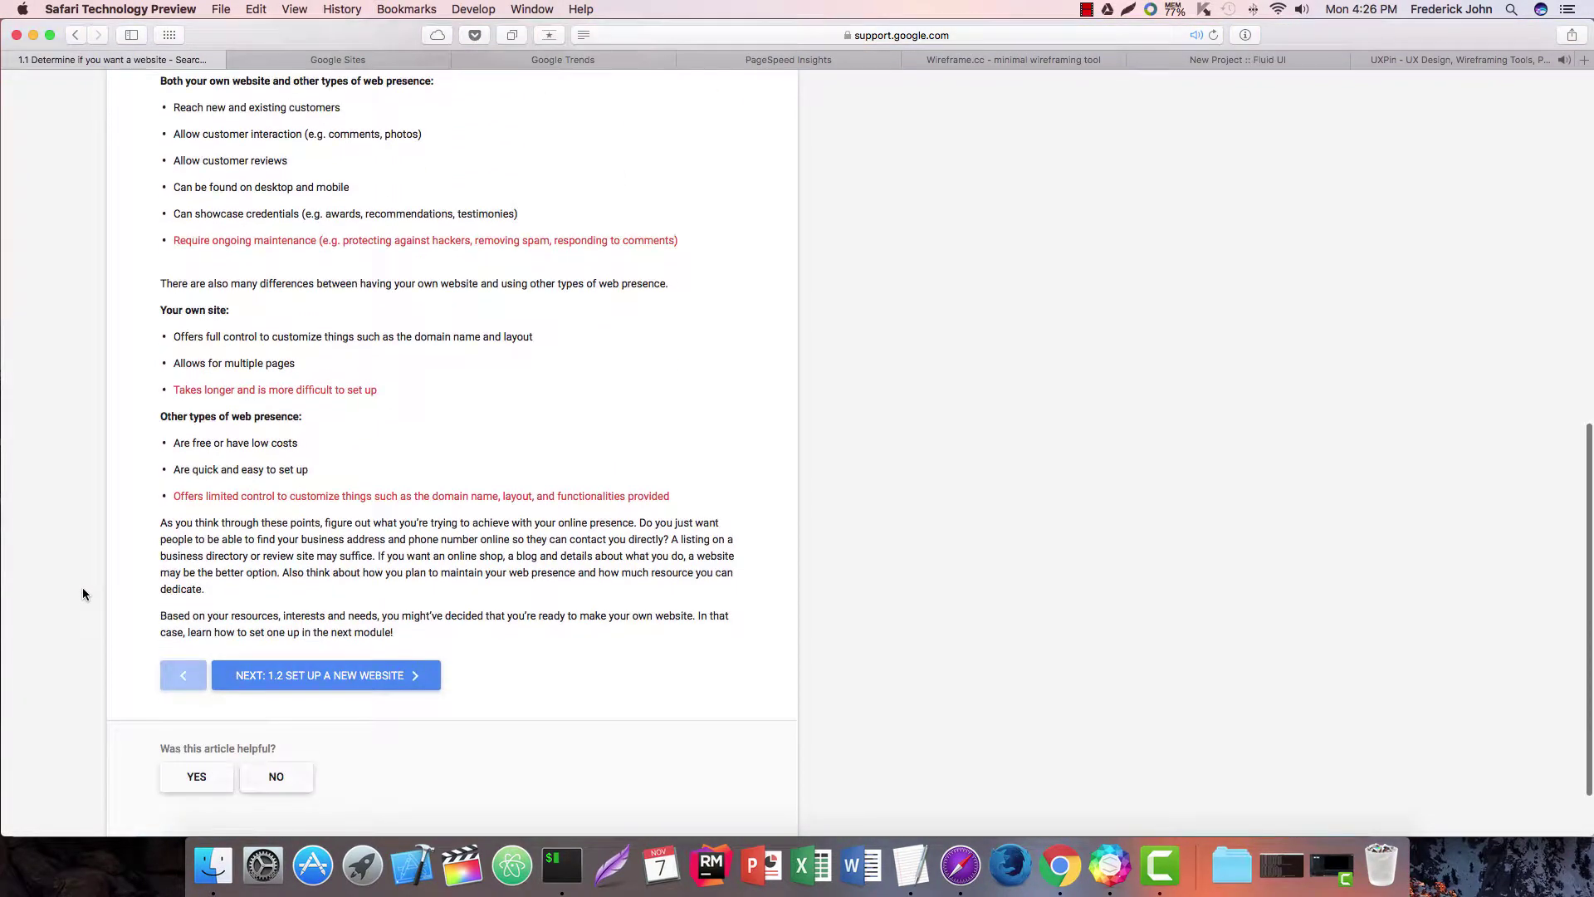
scroll(82, 588, up, 18)
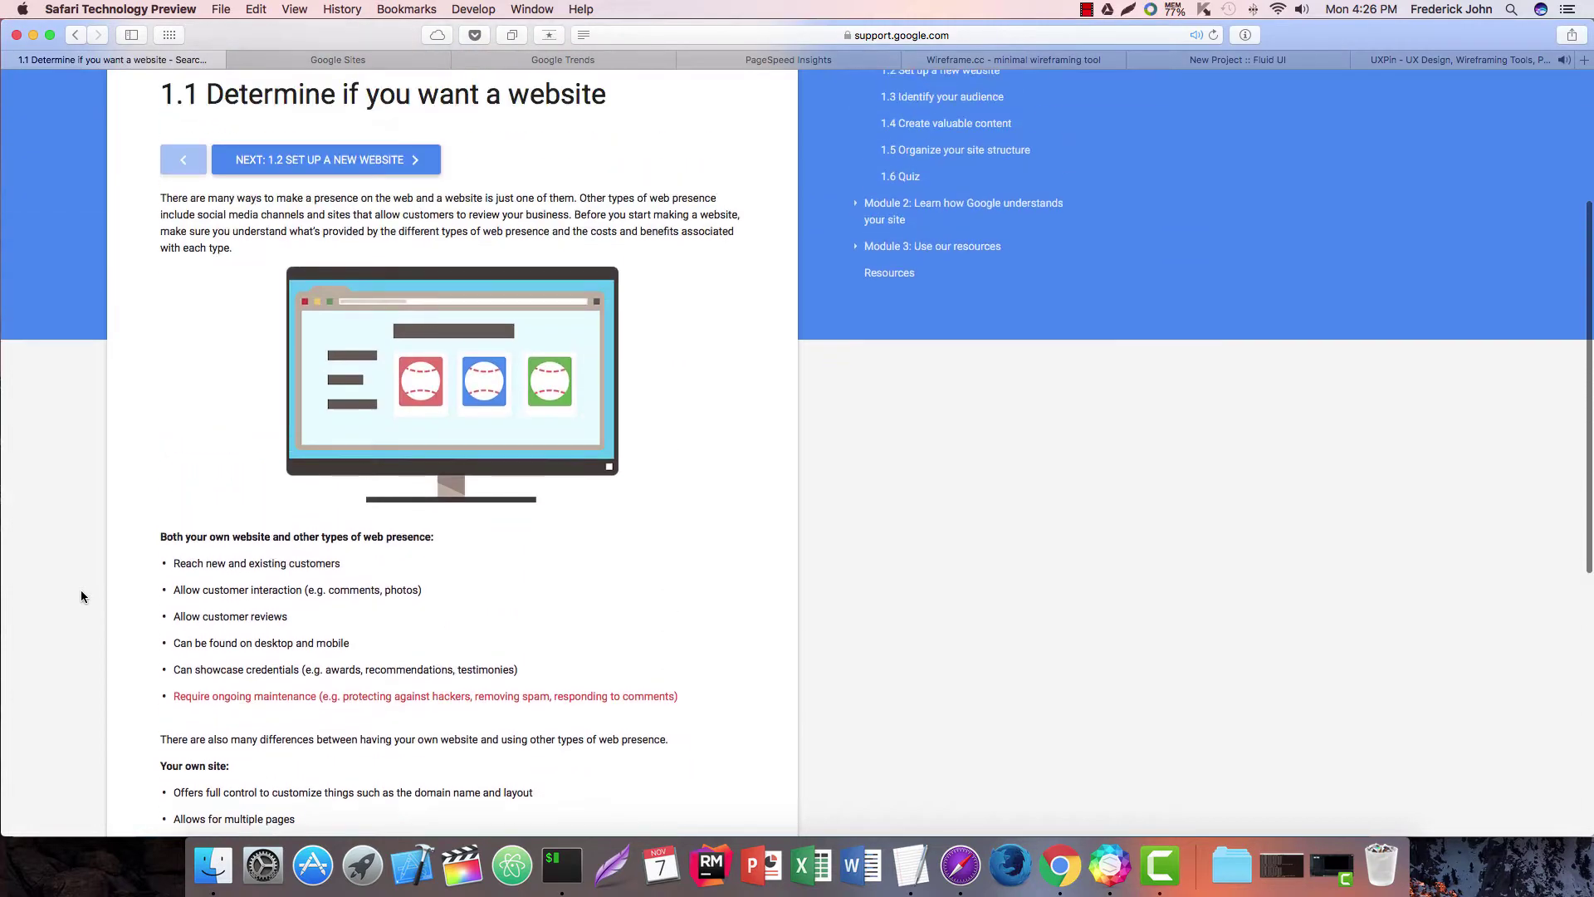
scroll(81, 590, up, 4)
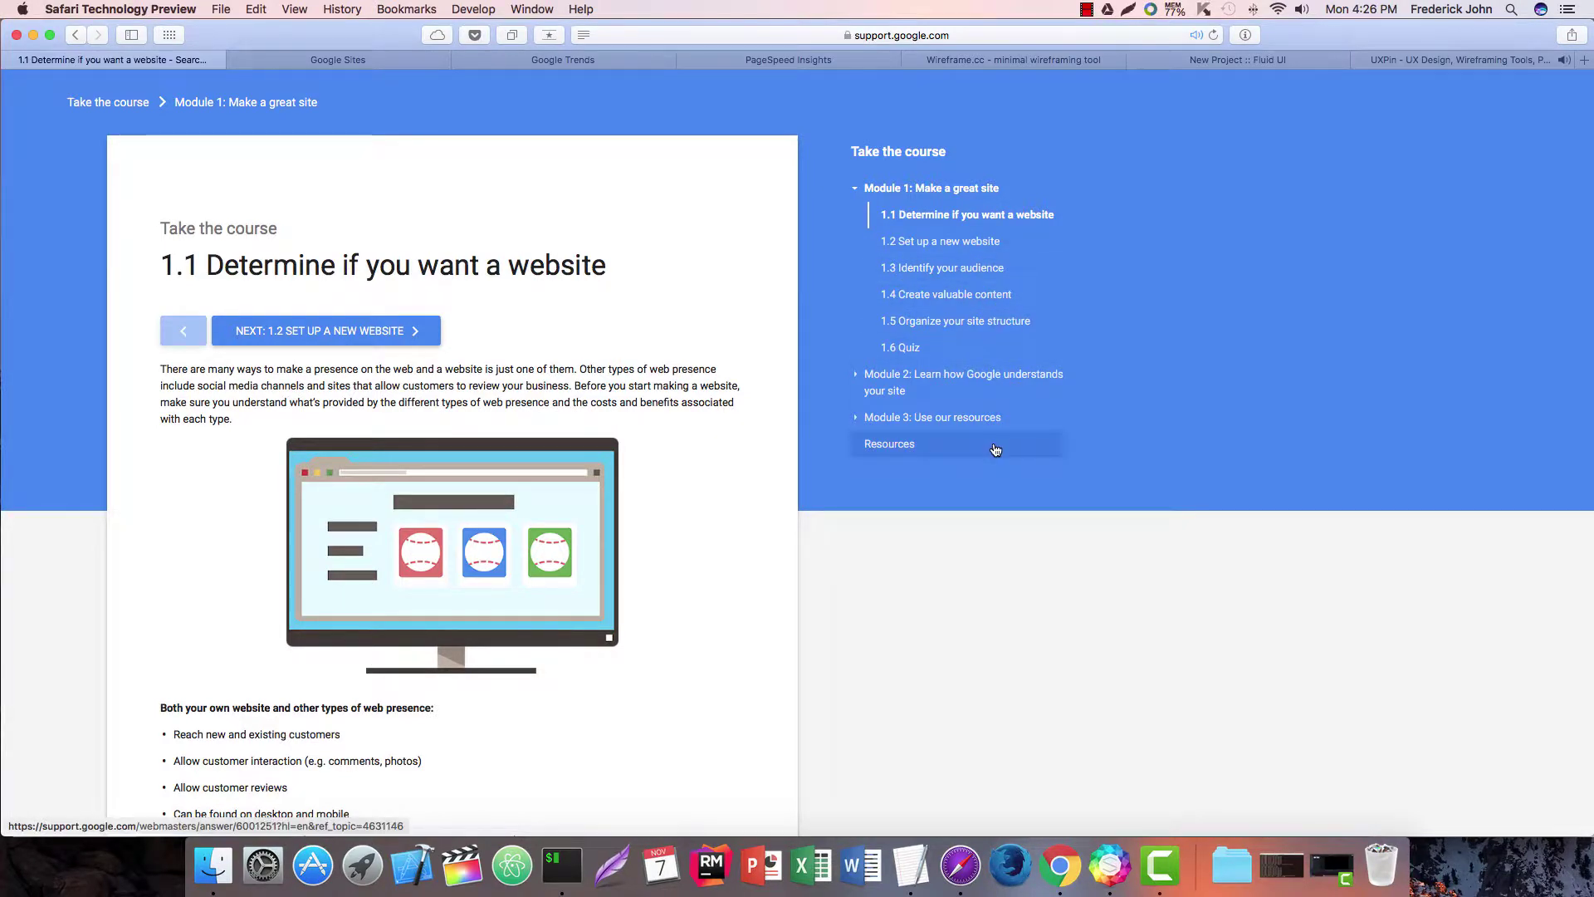
scroll(1034, 541, down, 3)
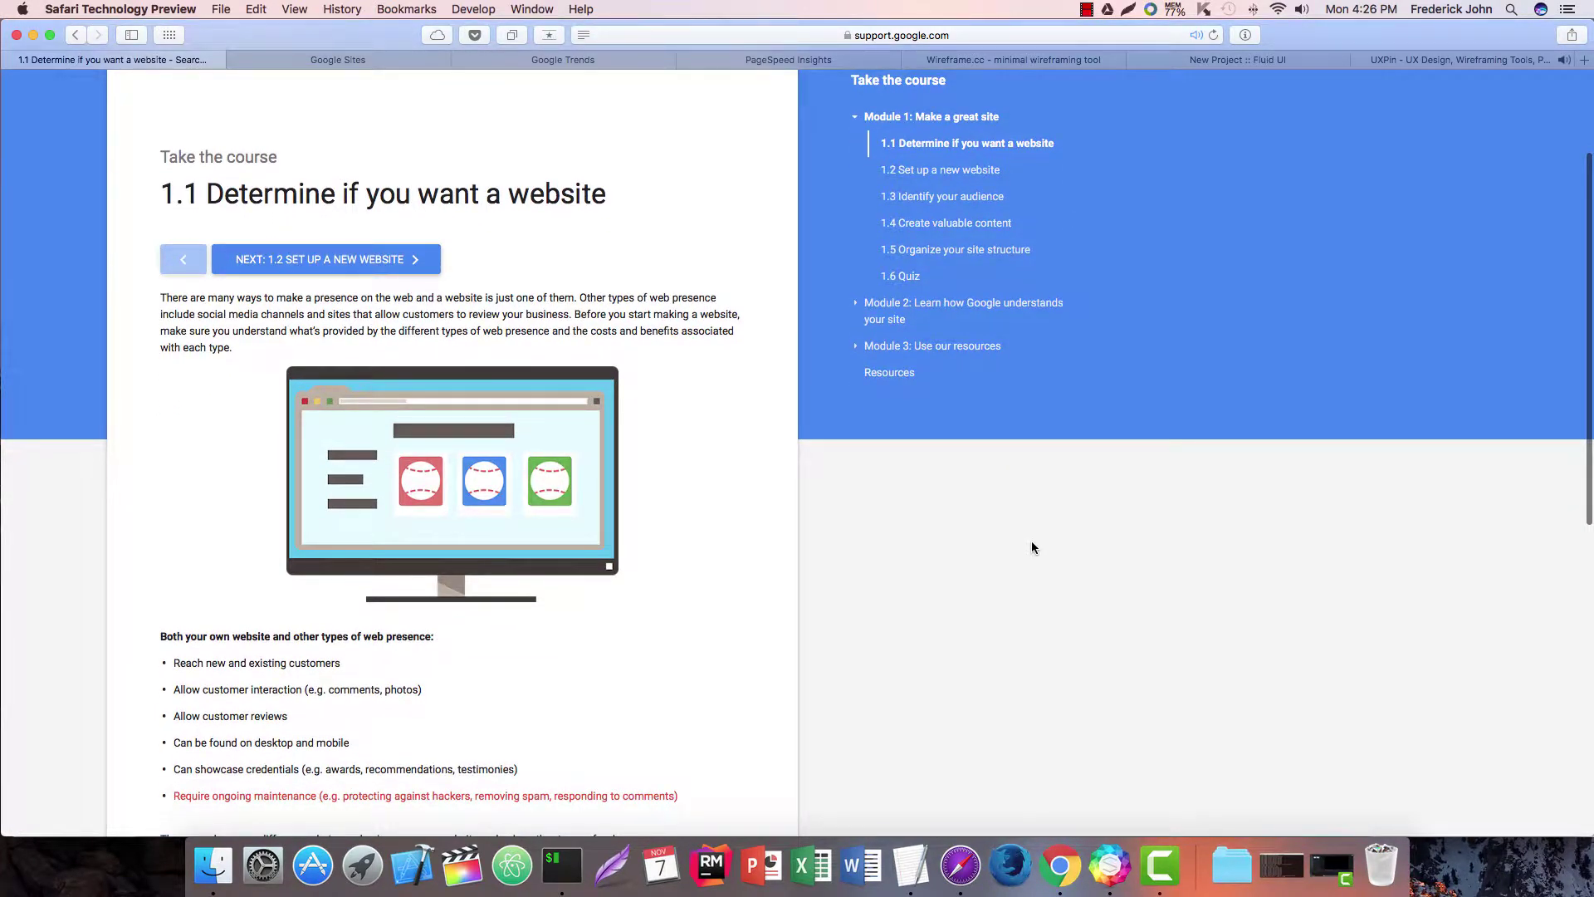
scroll(1032, 540, down, 1)
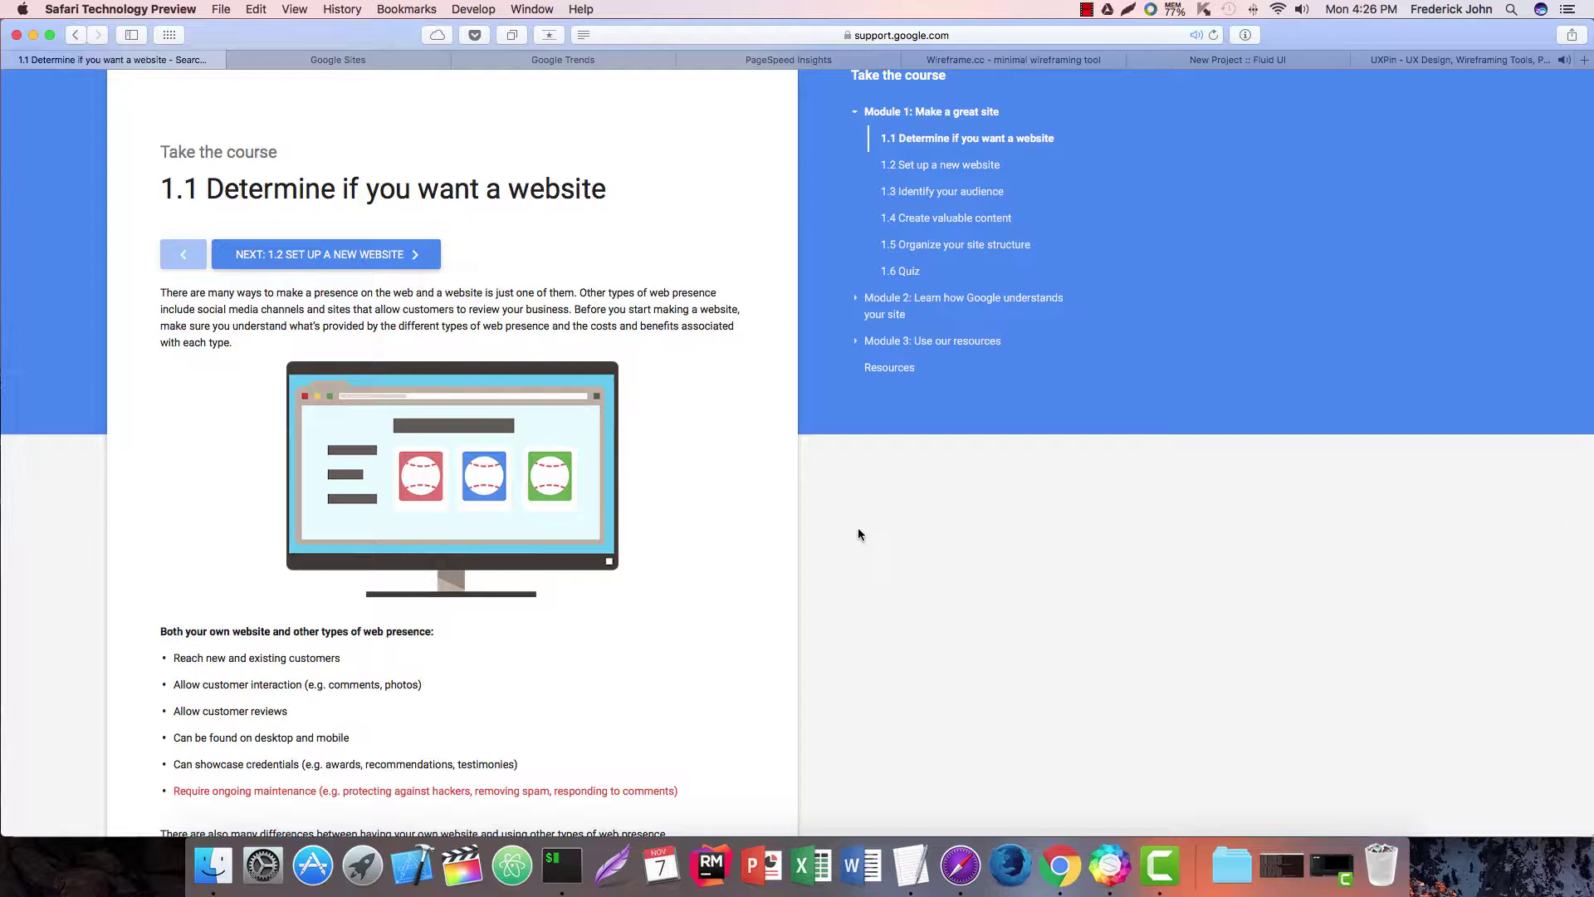
scroll(859, 519, up, 2)
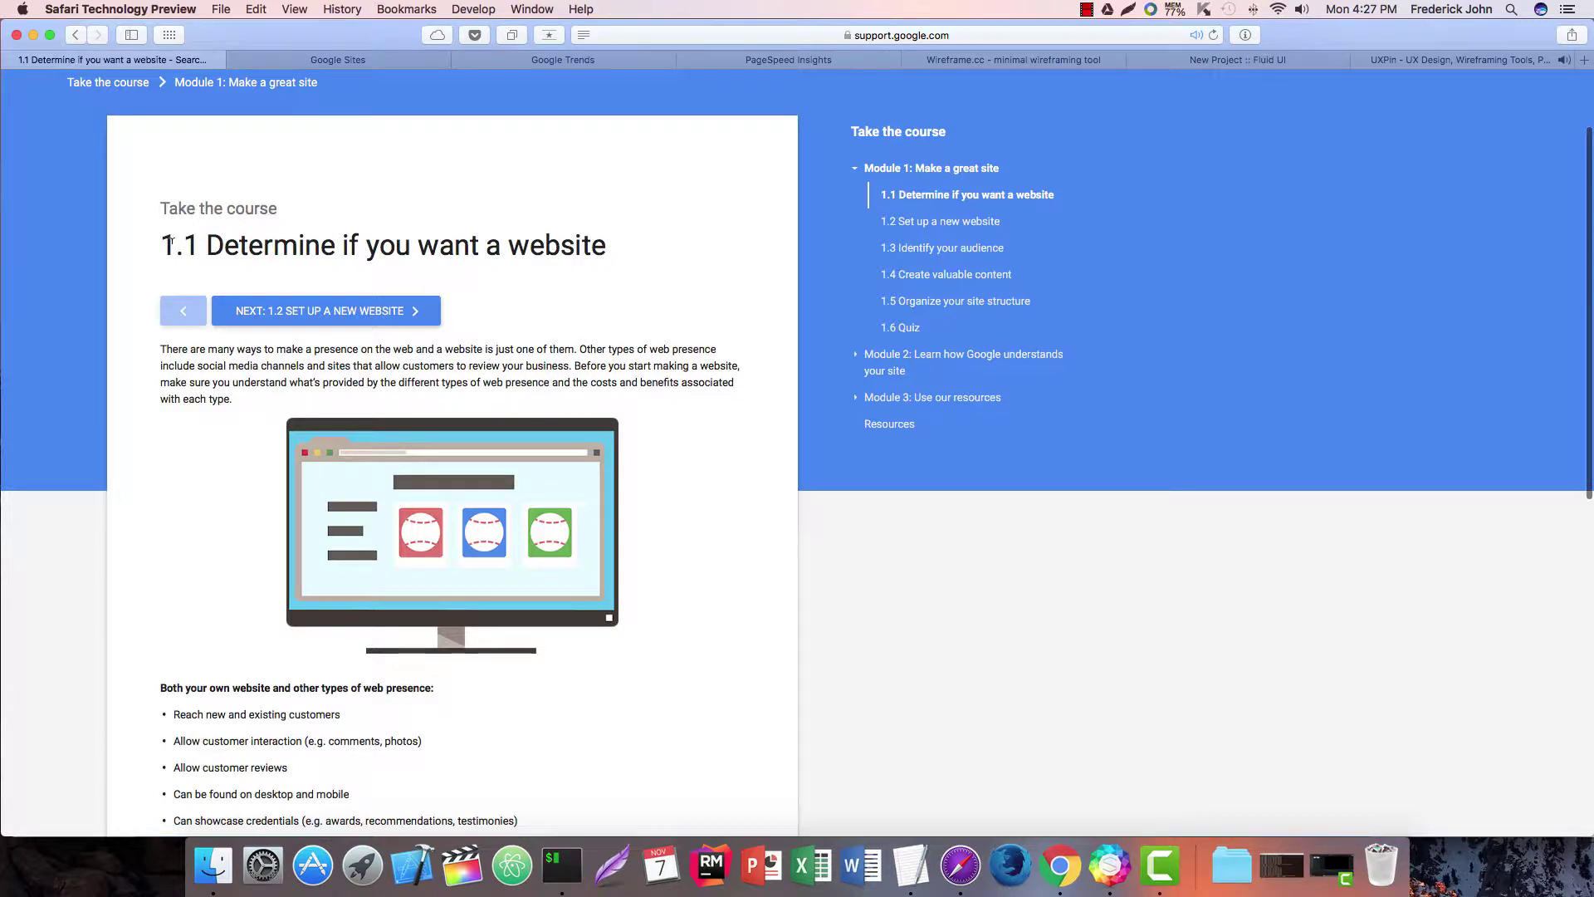
Read lesson 1.1 from its title through the comparison of an own website with other types of web presence.
drag(176, 245, 610, 249)
scroll(618, 315, down, 3)
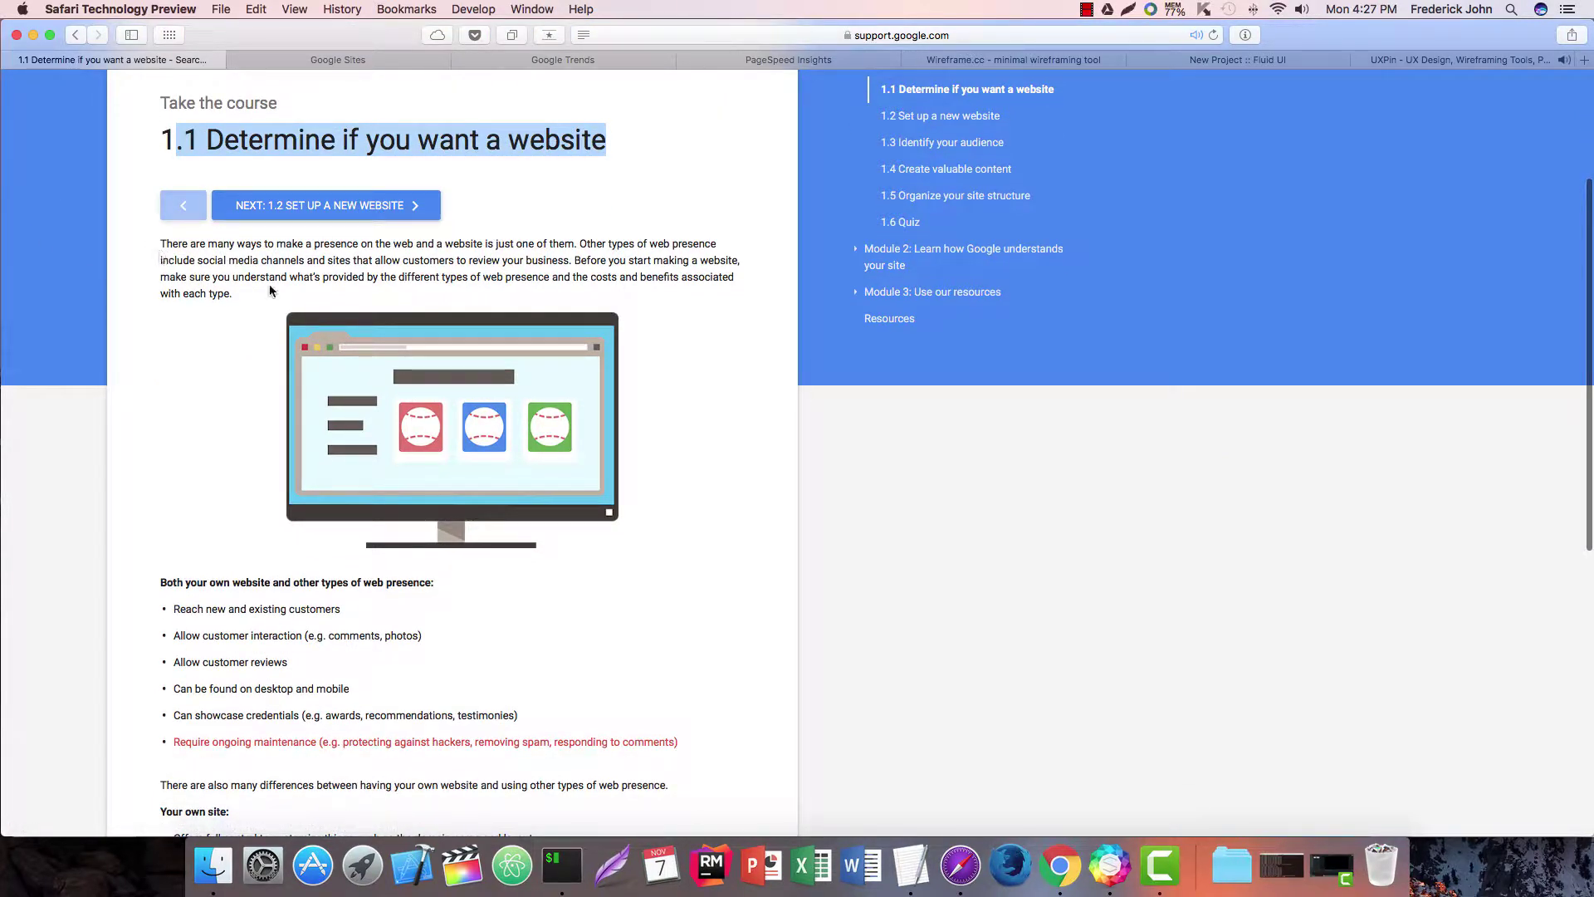
scroll(278, 291, down, 3)
scroll(292, 281, down, 3)
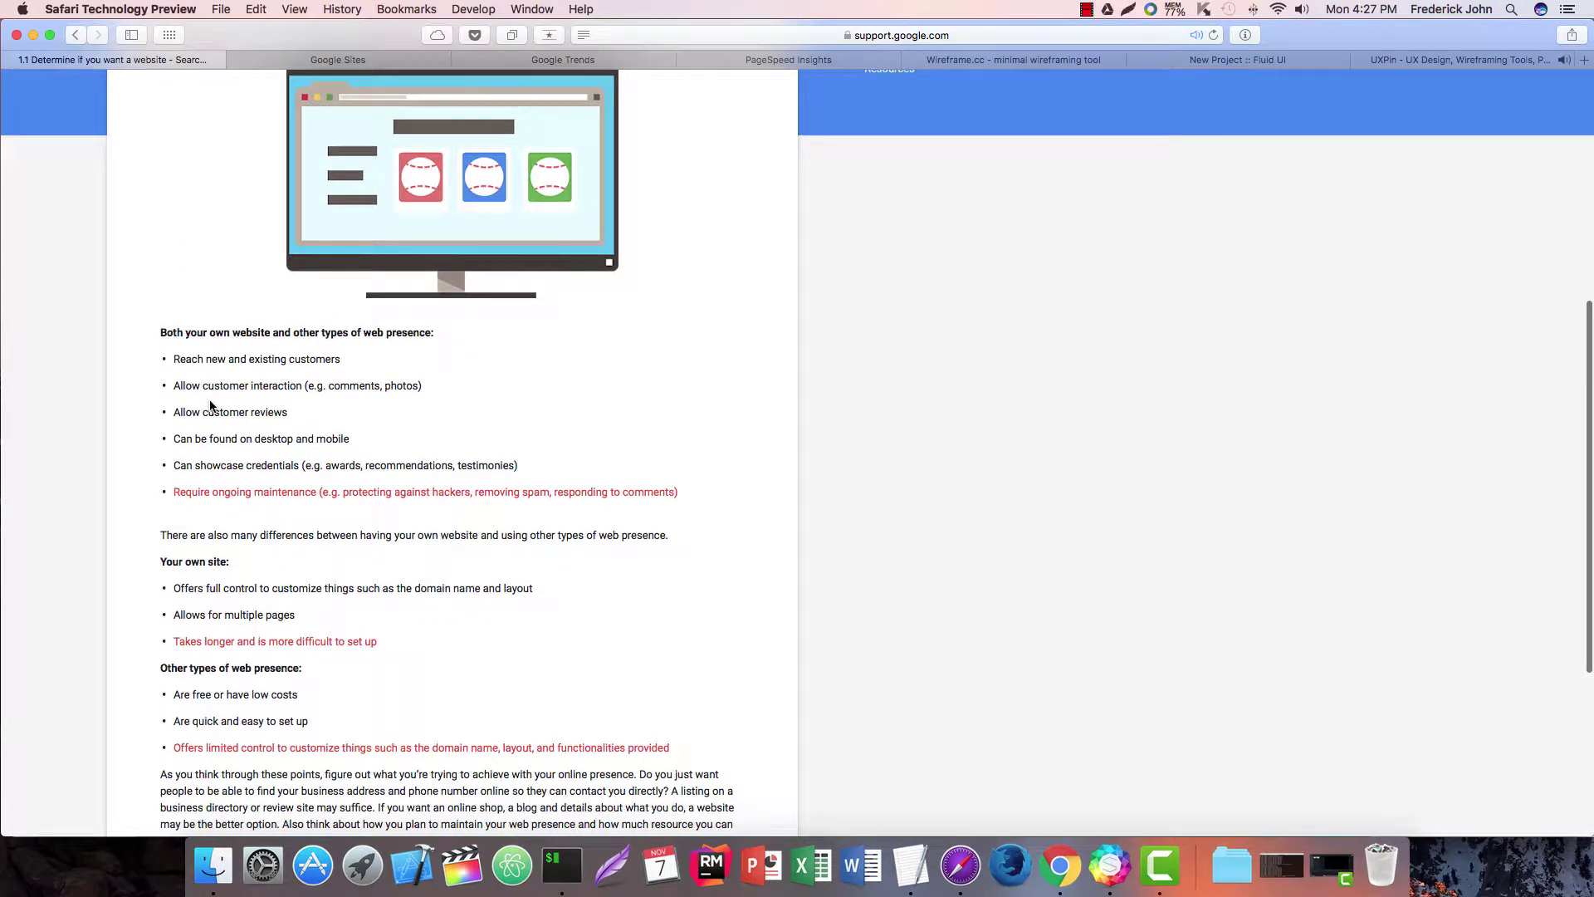
drag(162, 350, 524, 470)
click(524, 469)
scroll(499, 457, down, 7)
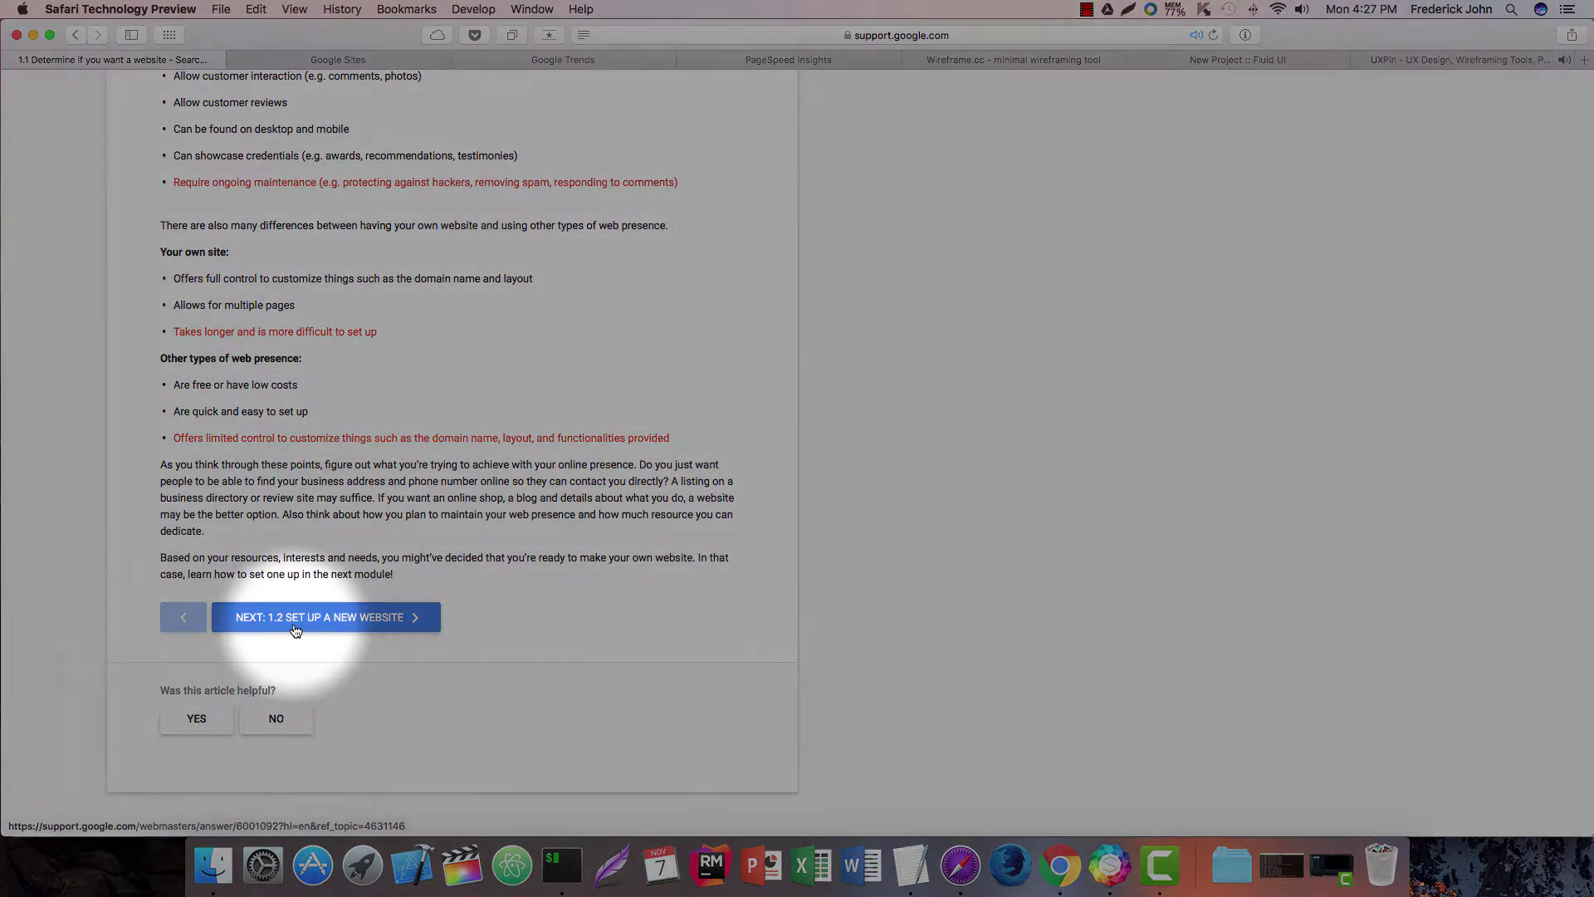
Open lesson 1.2, Set up a new website, and read its advice on domain names, hosting providers and free website options.
click(296, 629)
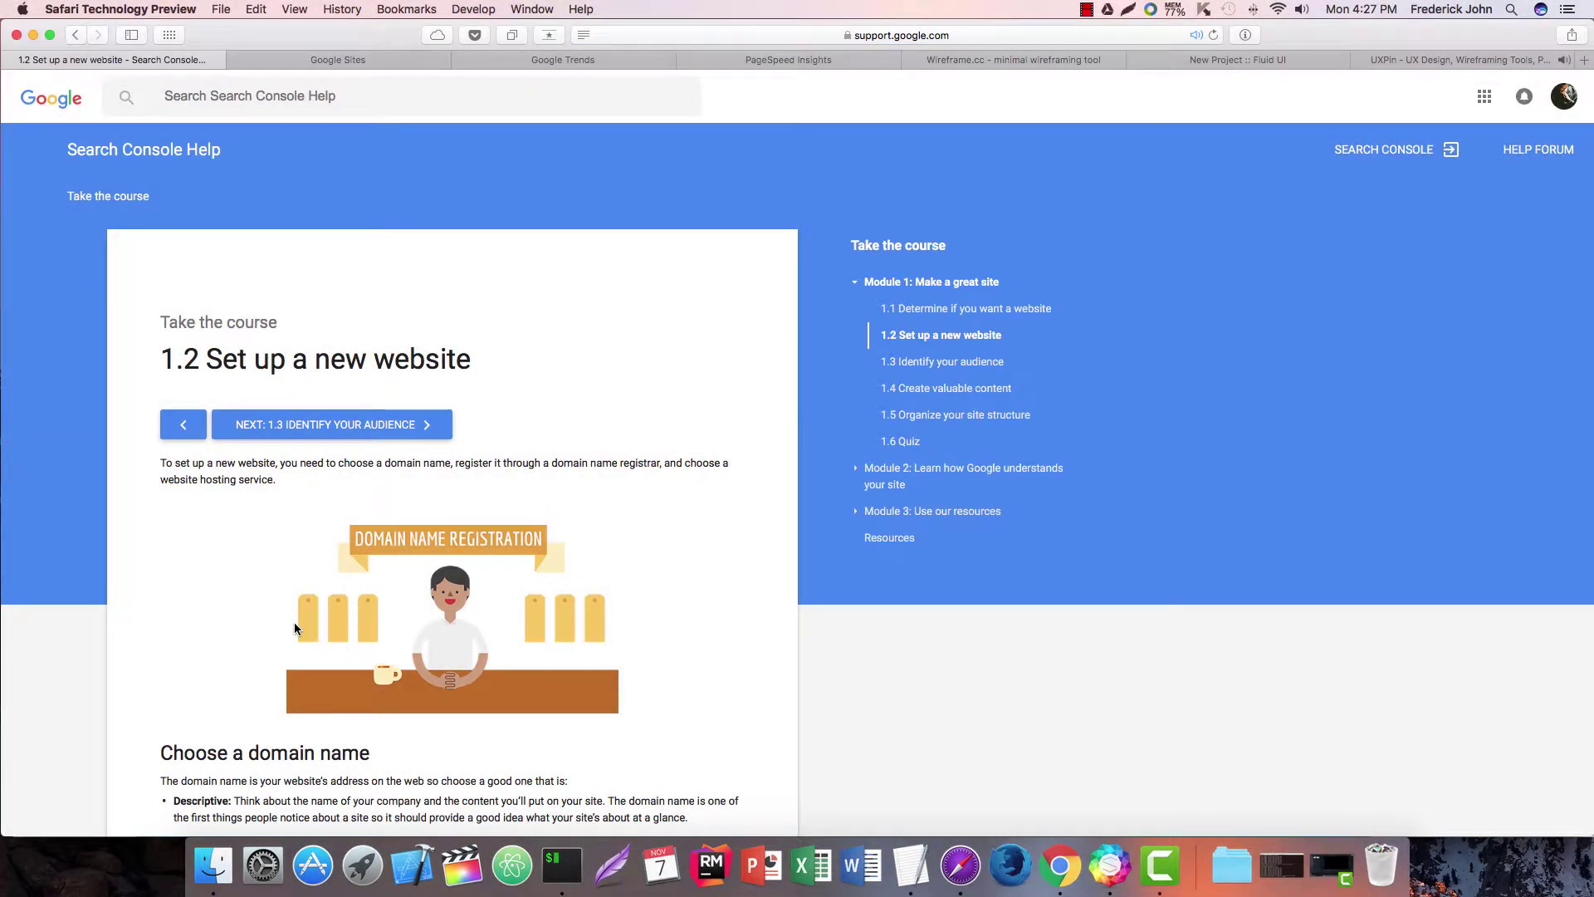
scroll(296, 629, down, 1)
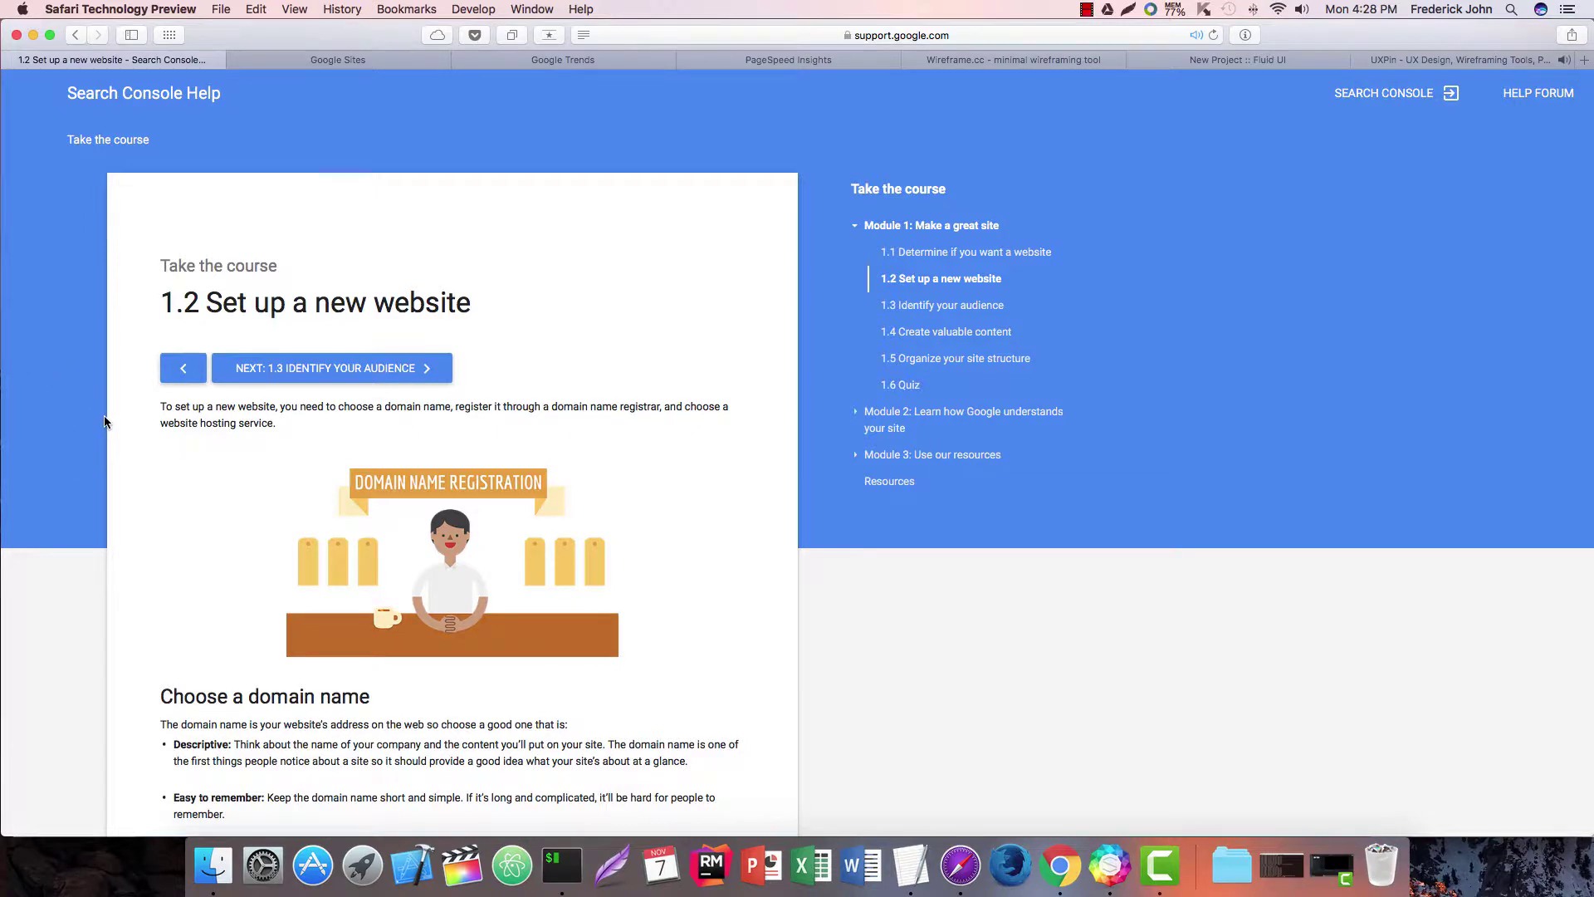
scroll(104, 421, down, 5)
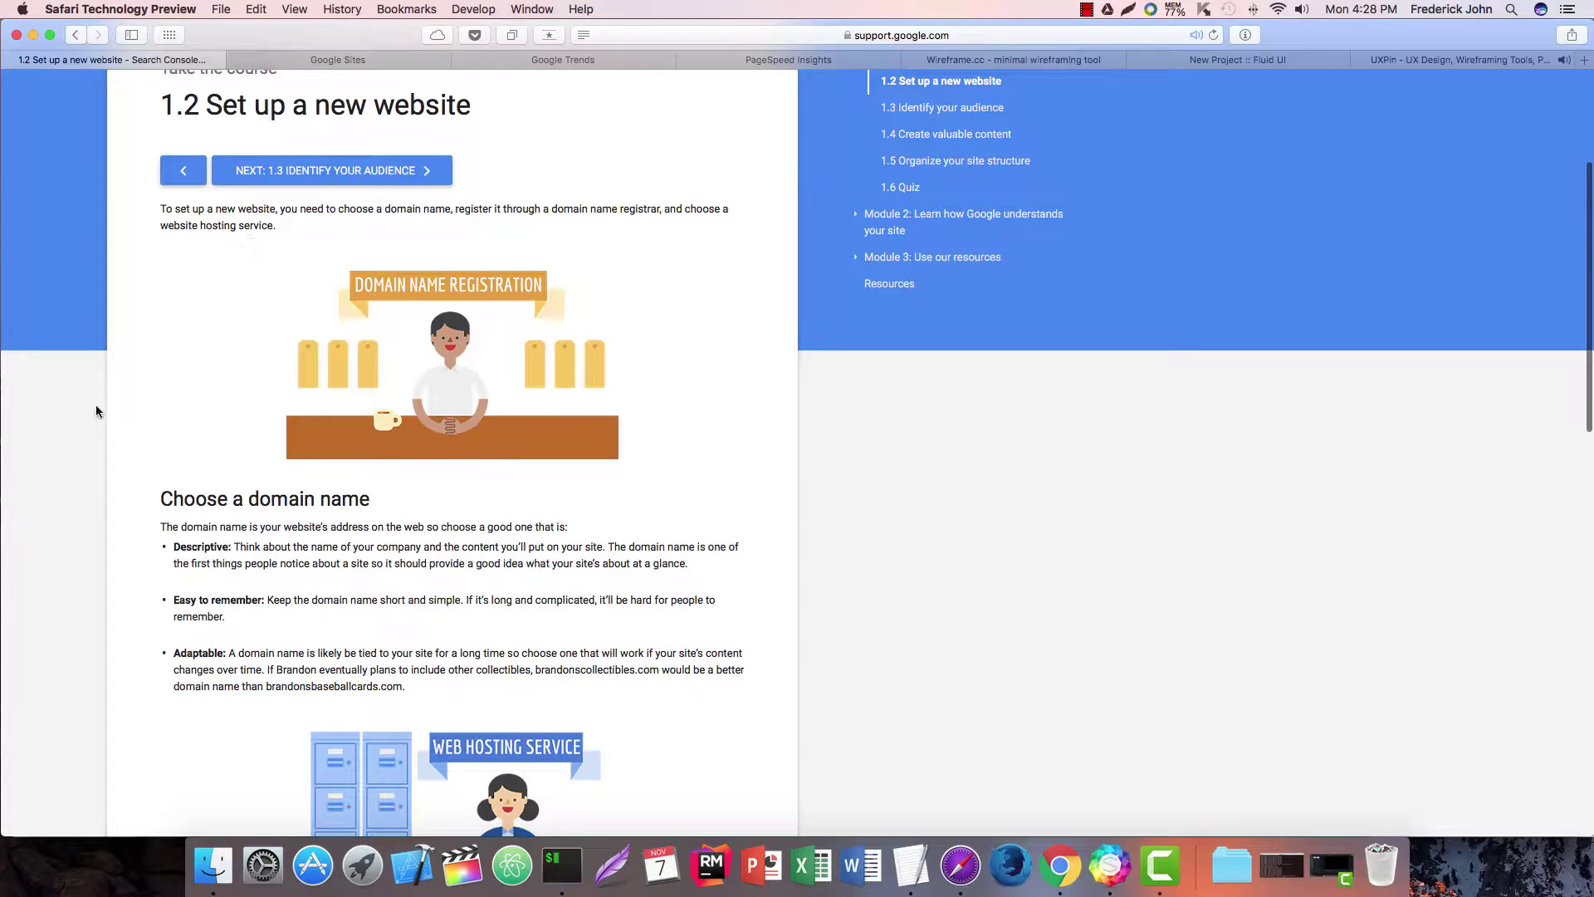
scroll(97, 411, down, 5)
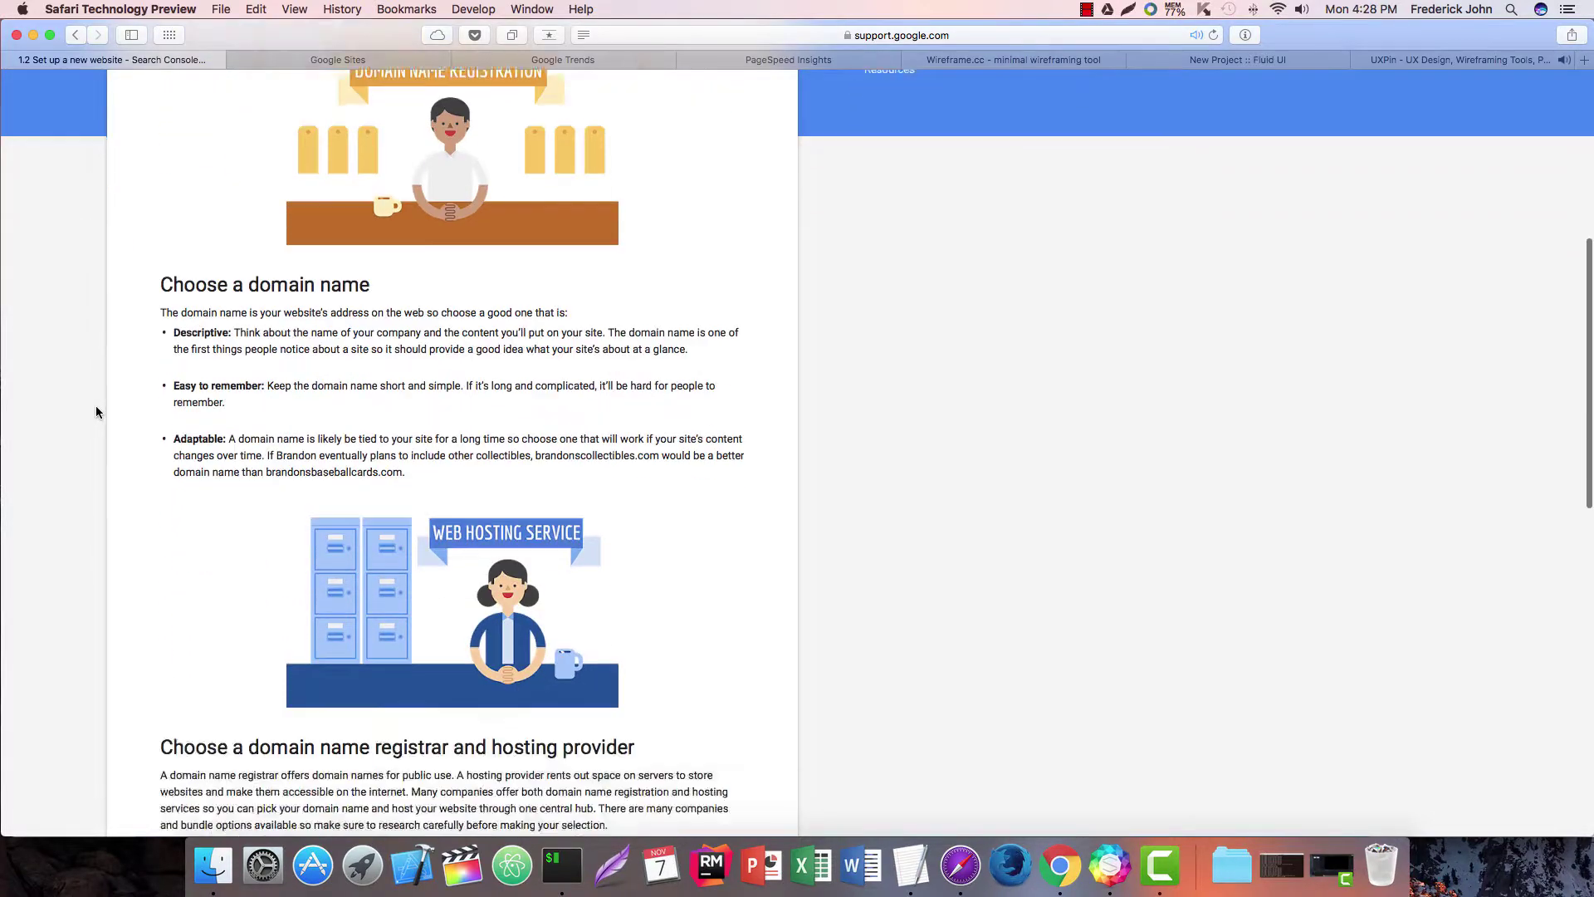
scroll(96, 411, down, 3)
scroll(97, 411, down, 5)
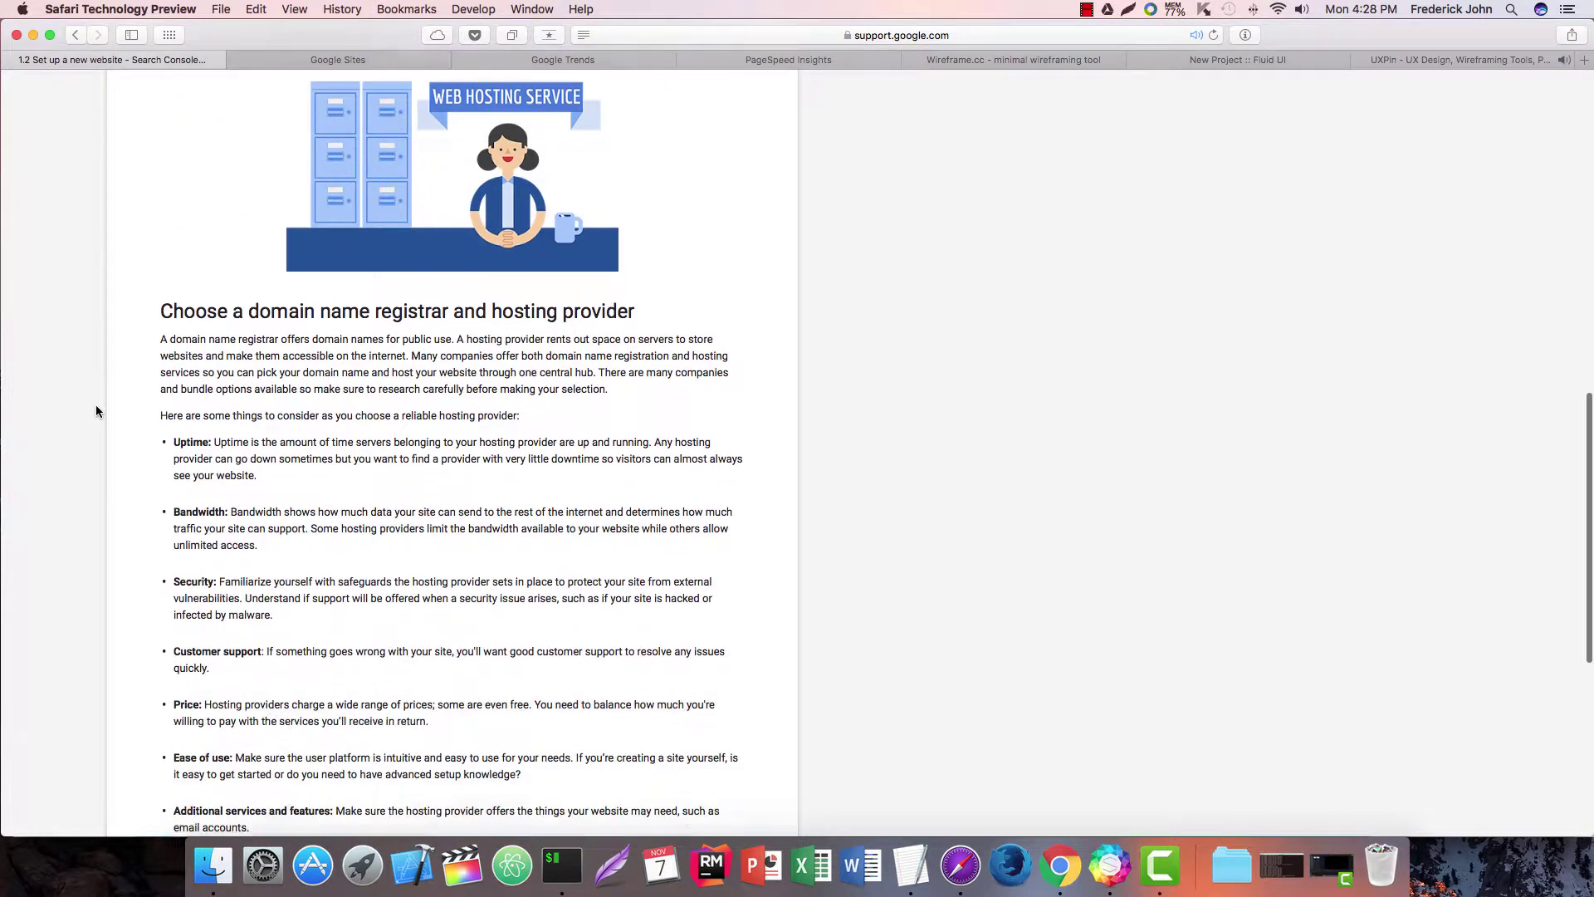
scroll(98, 408, down, 4)
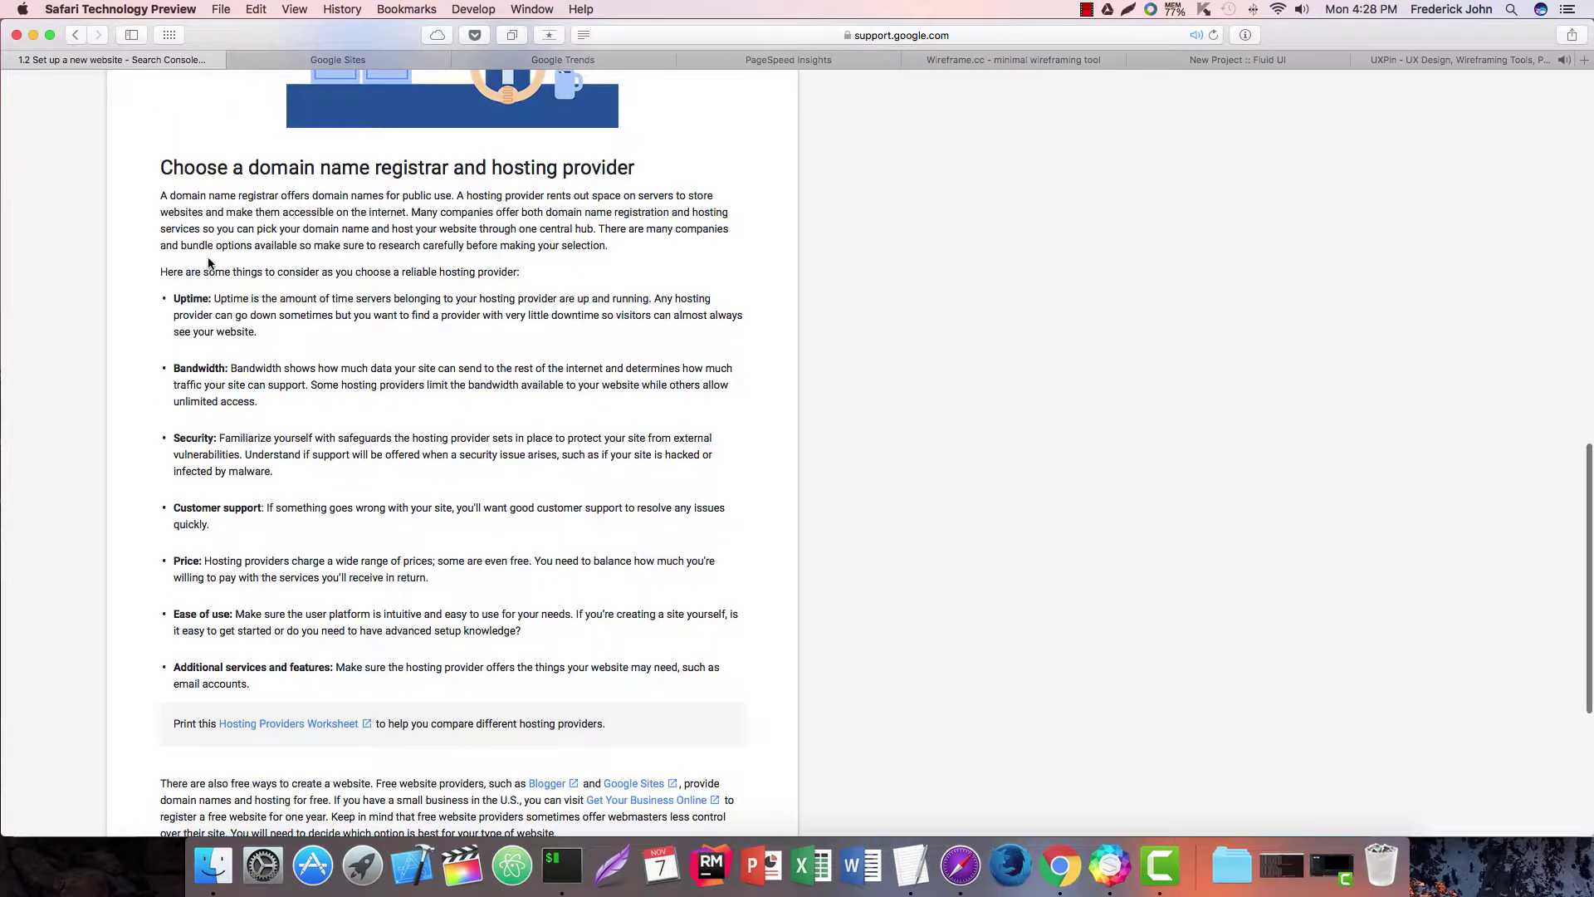
scroll(163, 304, down, 10)
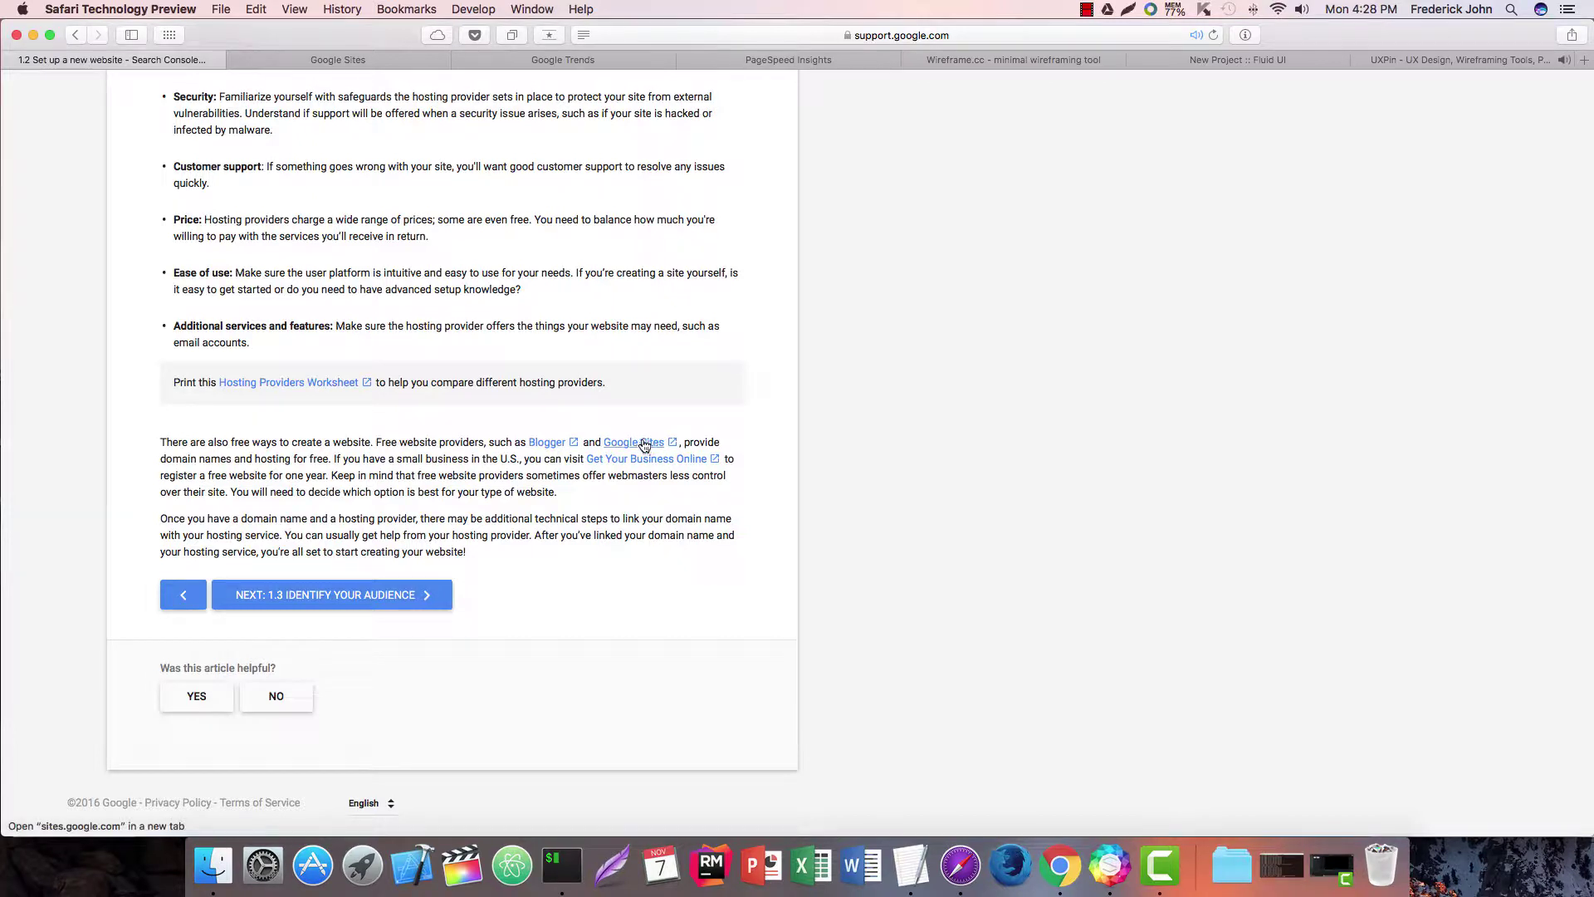
Switch to Google Sites and start creating a new site.
click(381, 60)
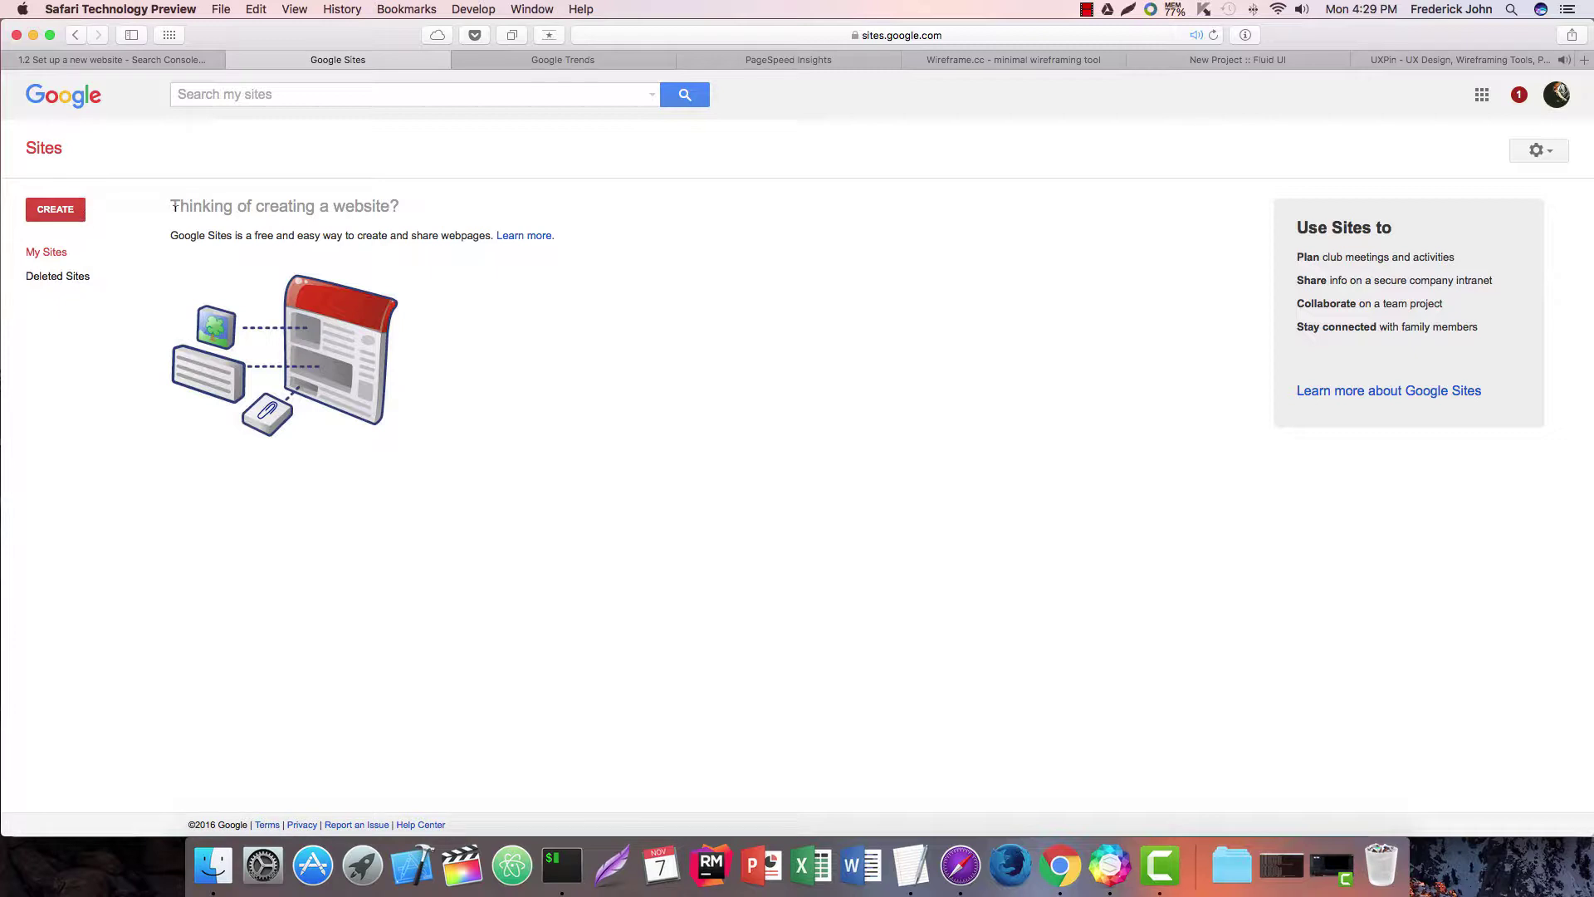
click(49, 215)
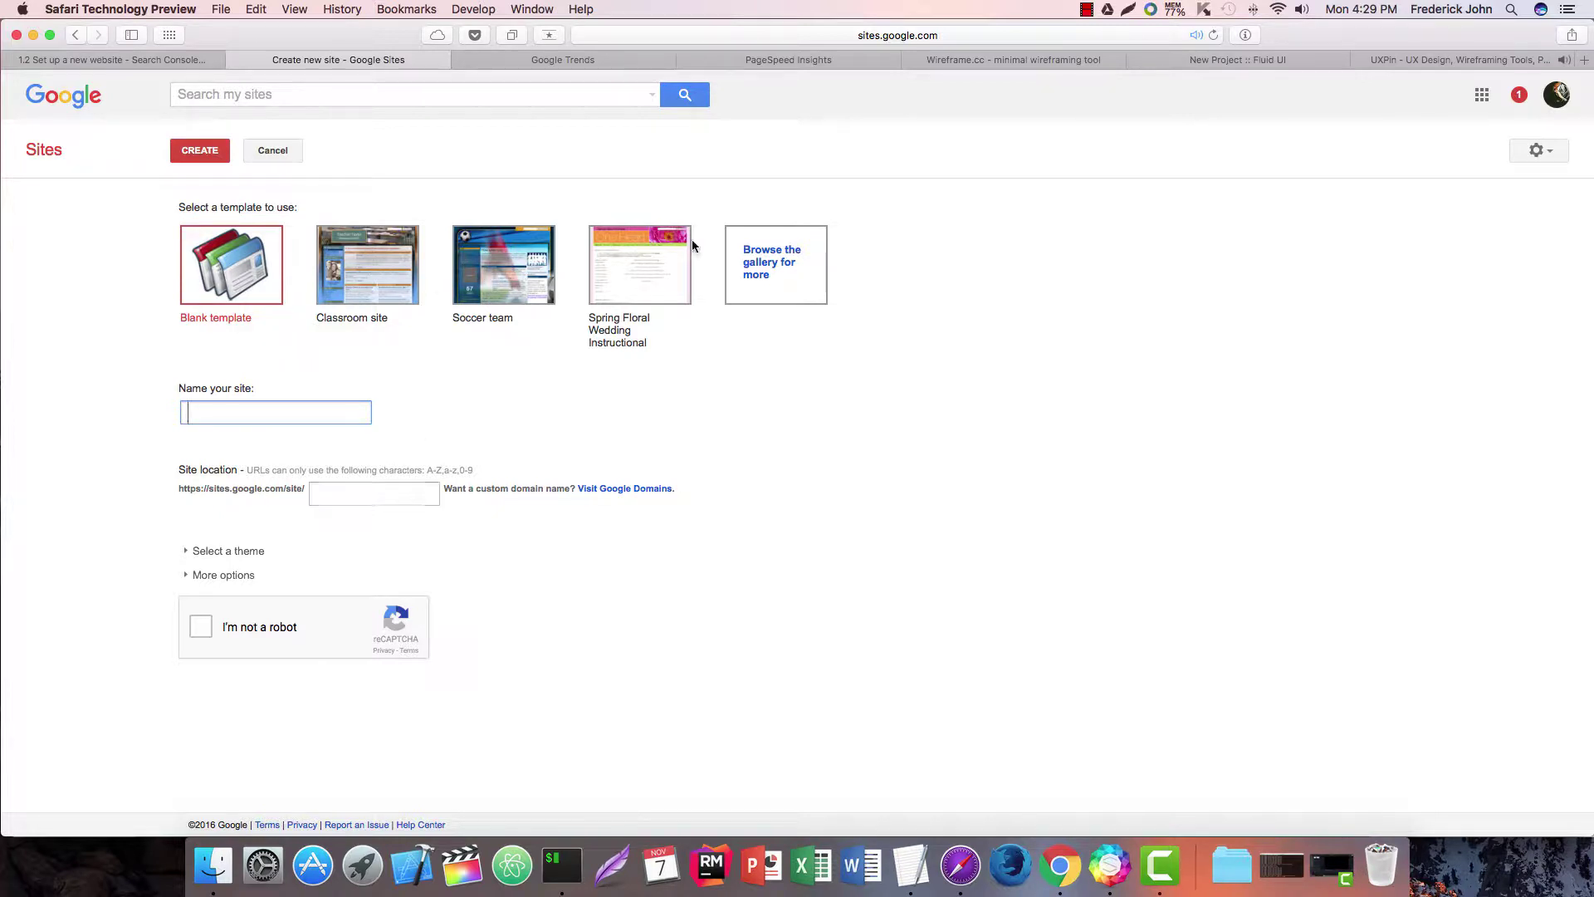
Browse the template gallery and select the Organization Website template for the new site.
click(751, 265)
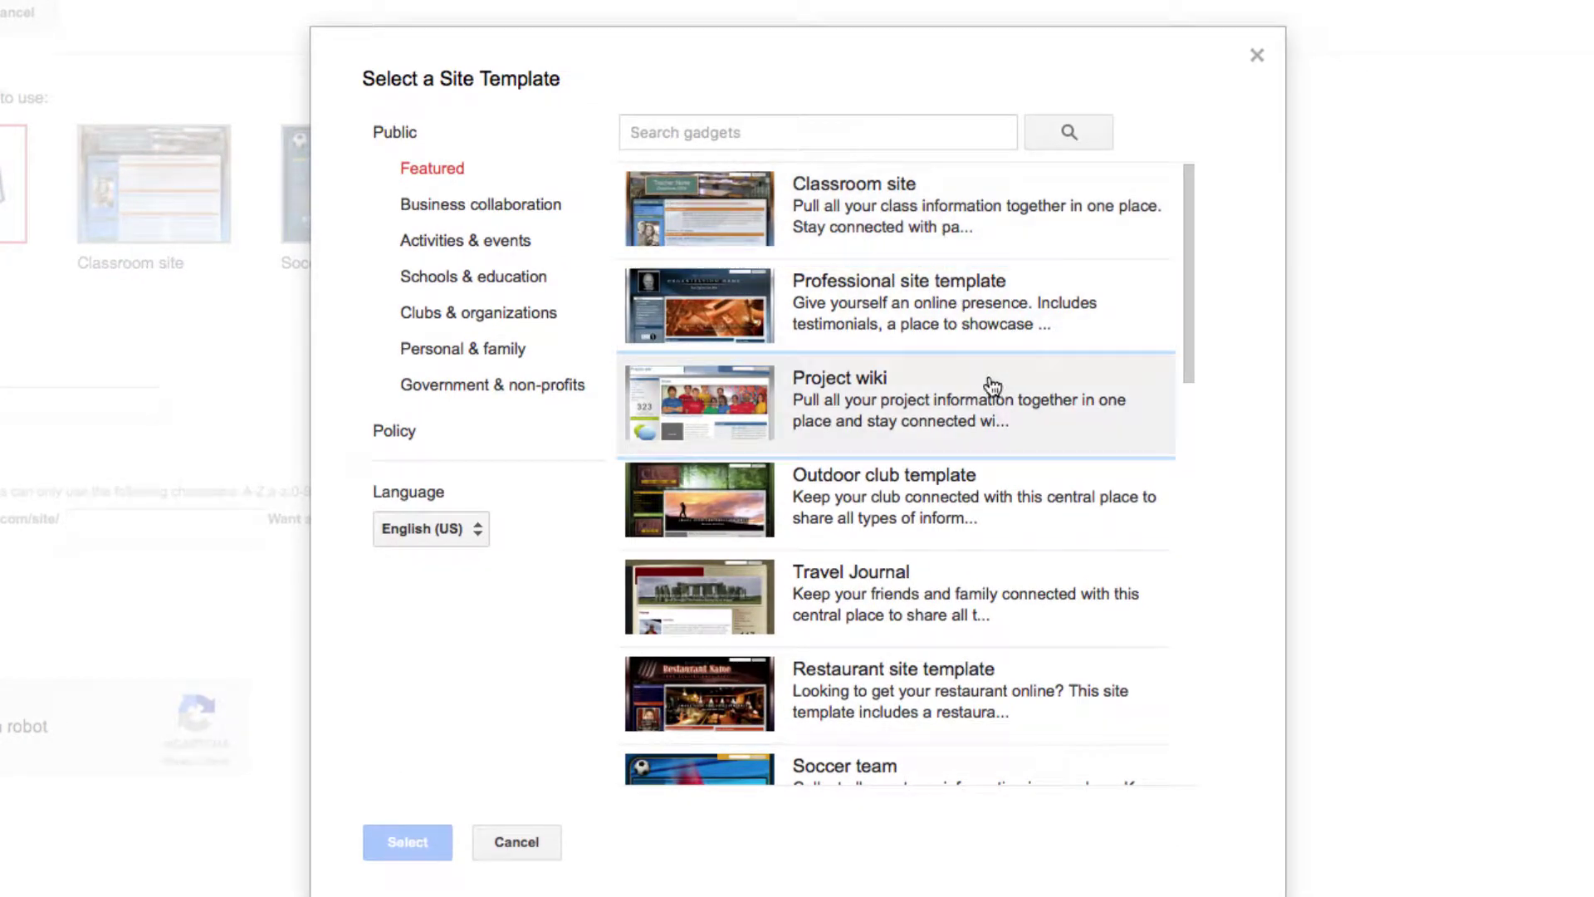
scroll(997, 389, down, 7)
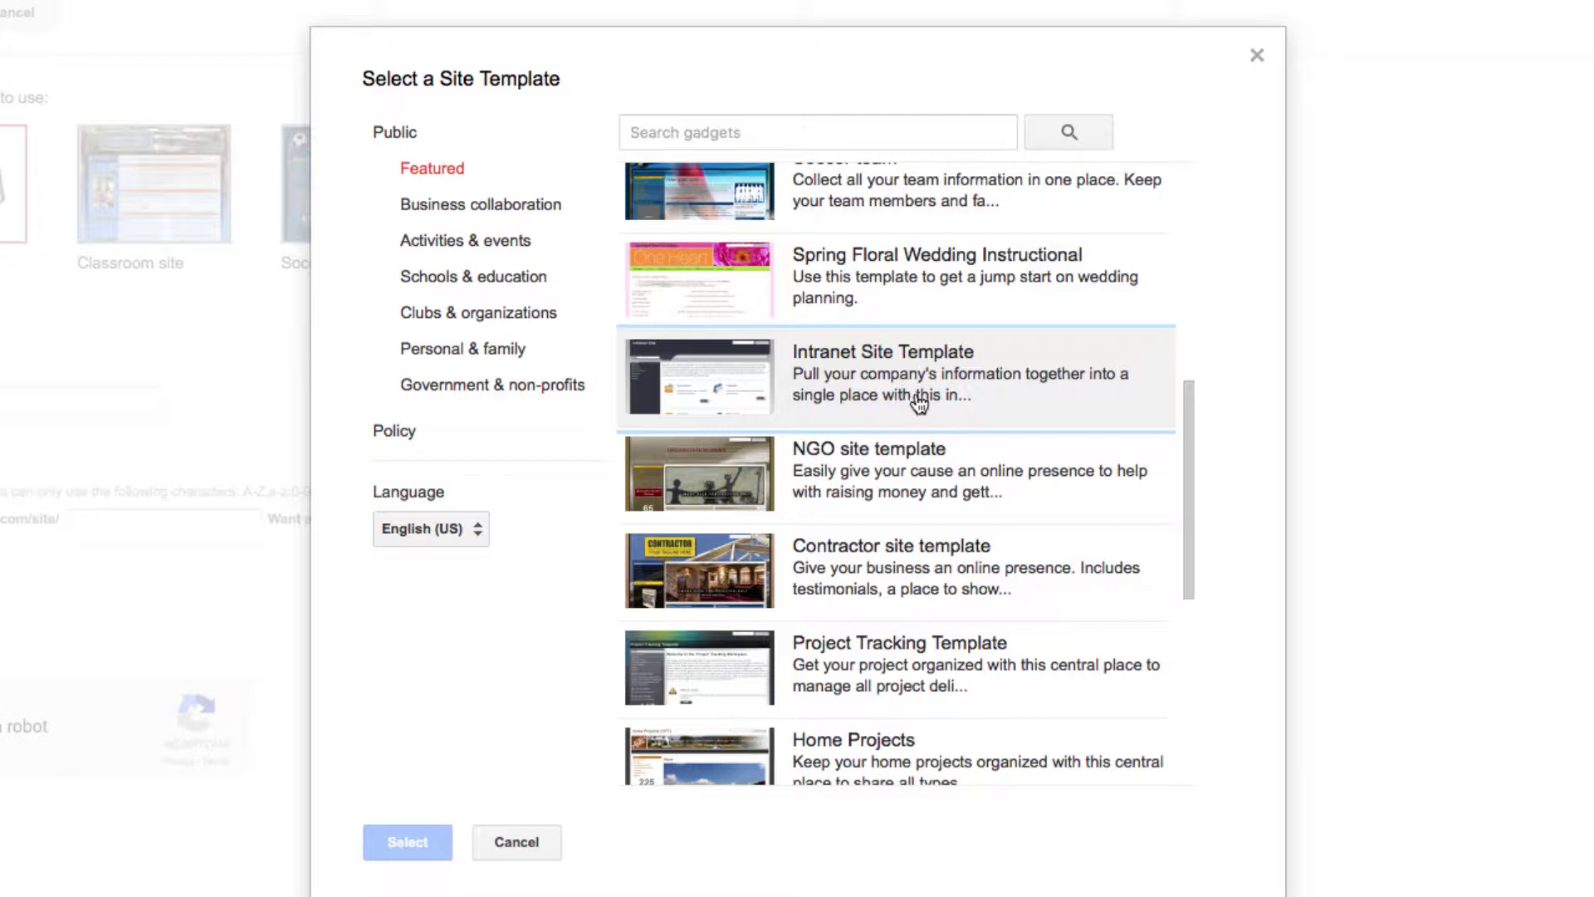
scroll(915, 401, down, 2)
scroll(915, 399, down, 3)
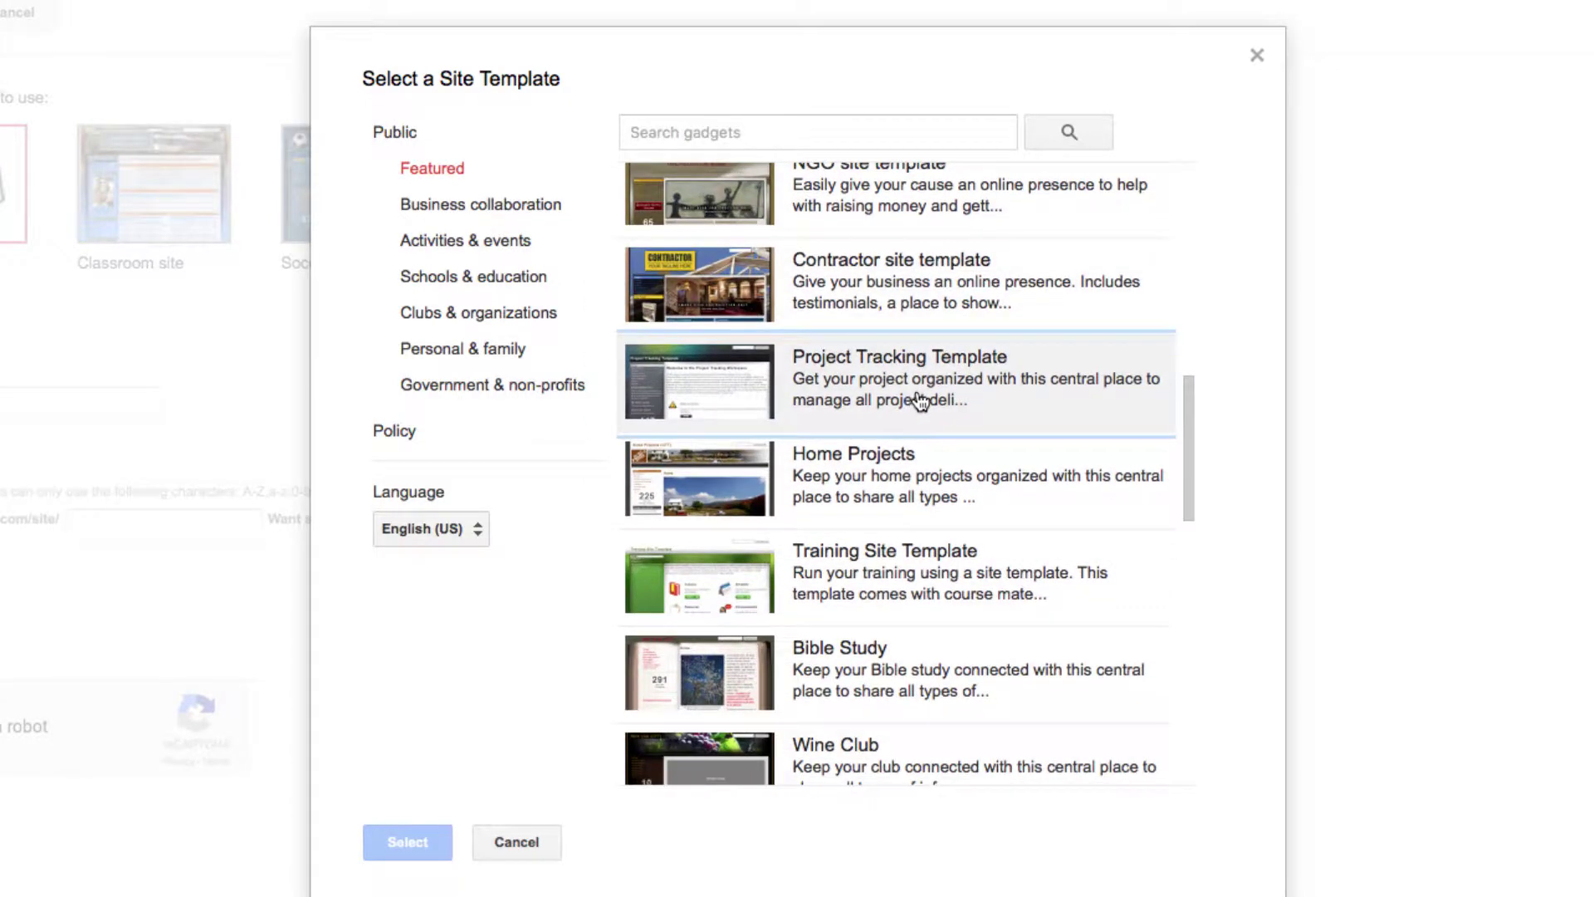
scroll(919, 401, down, 3)
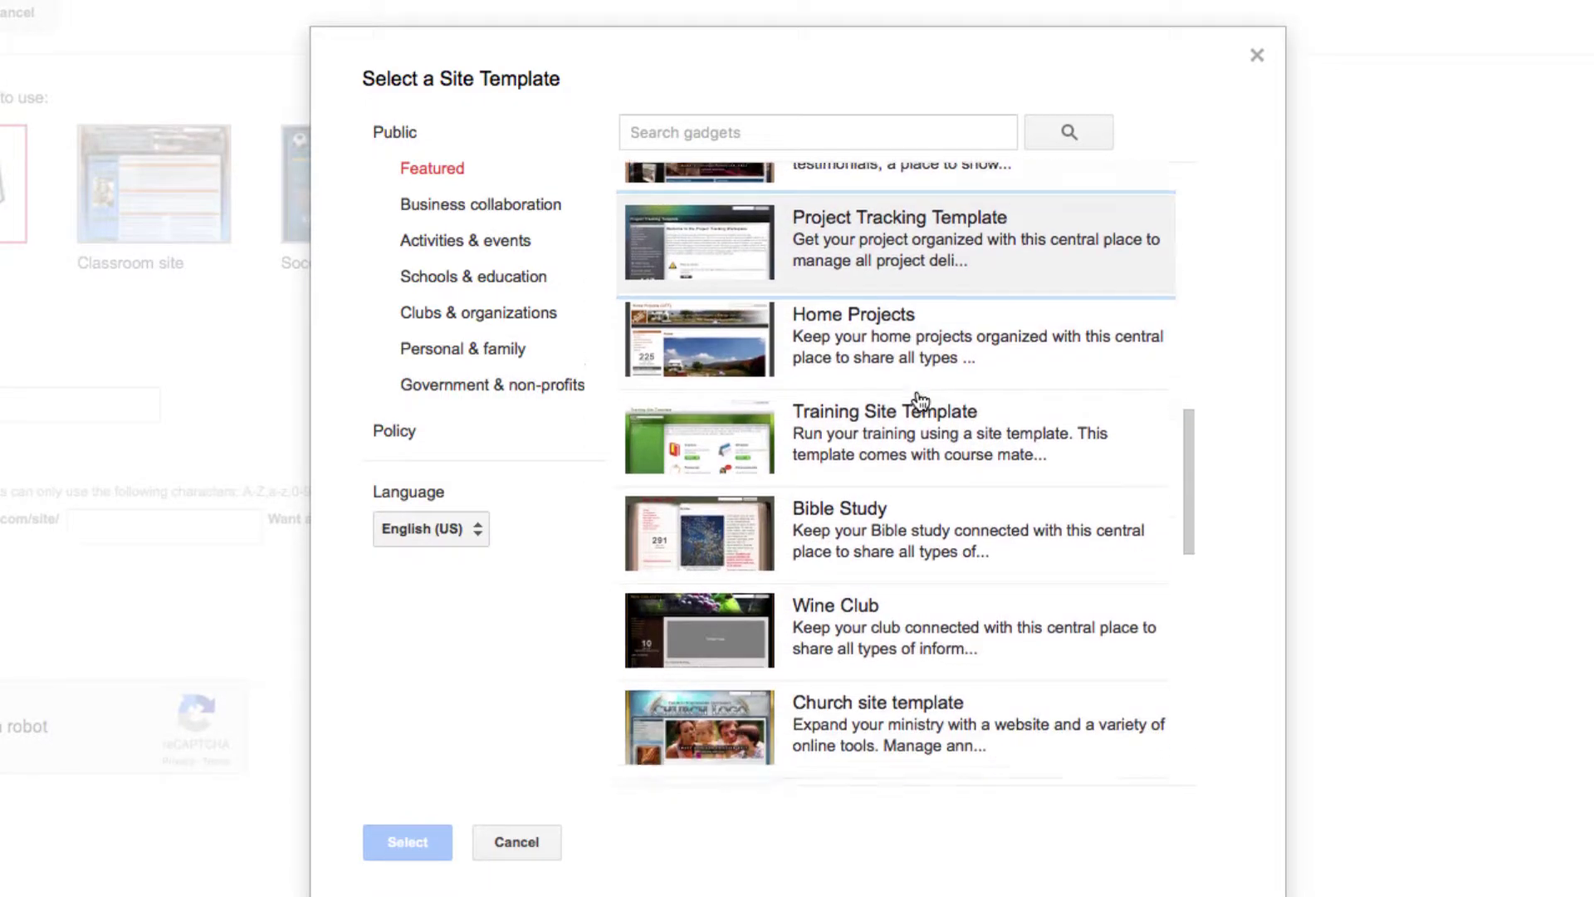
click(1071, 531)
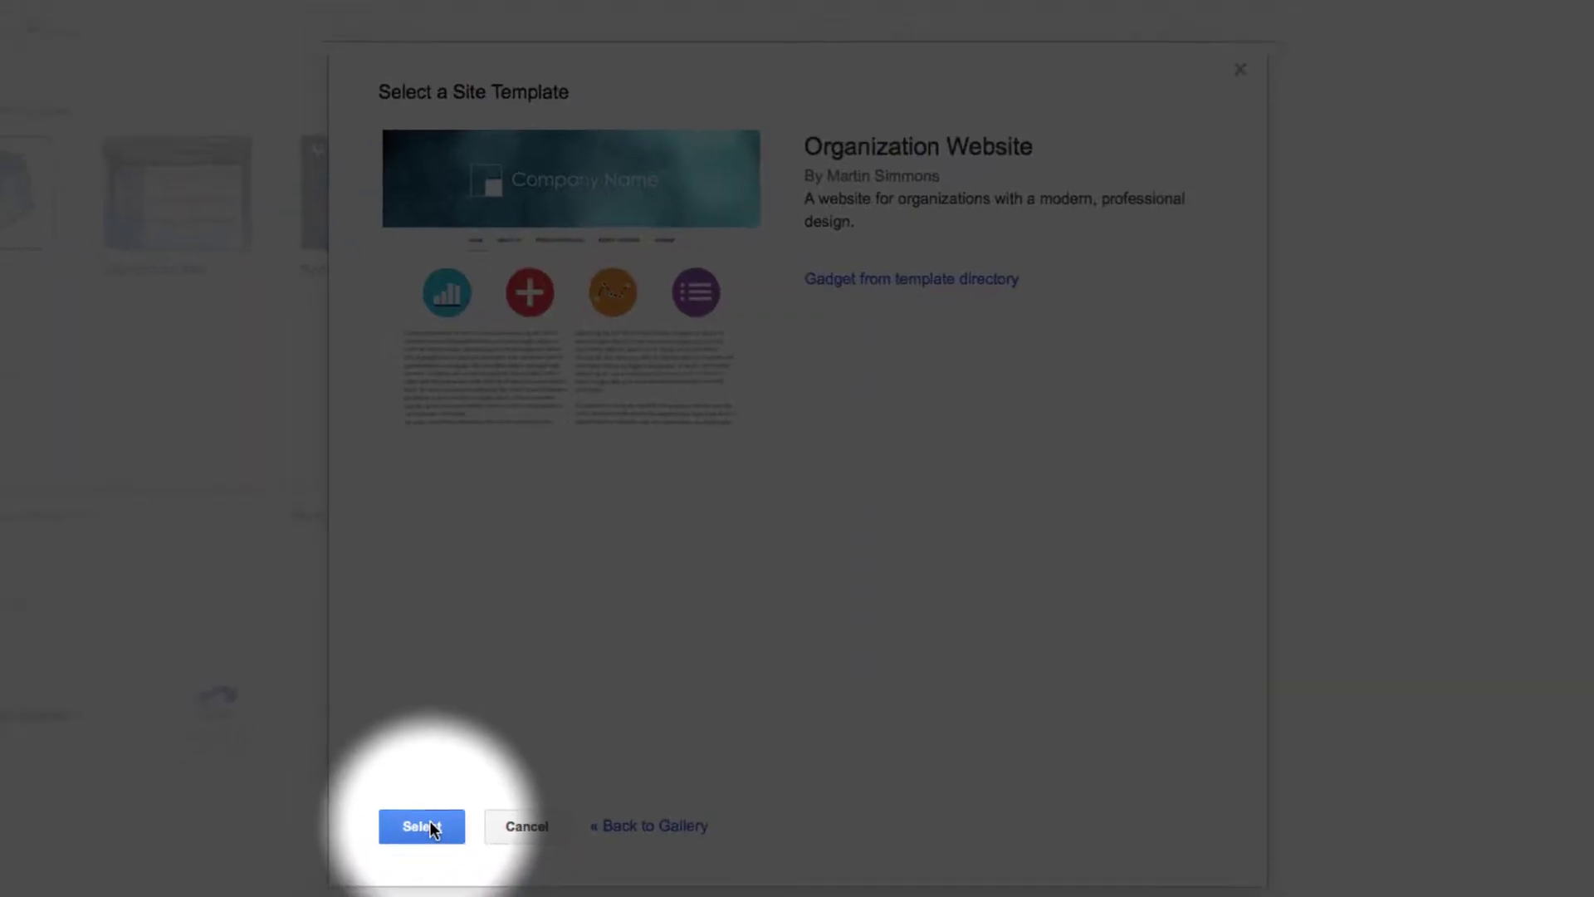
click(536, 704)
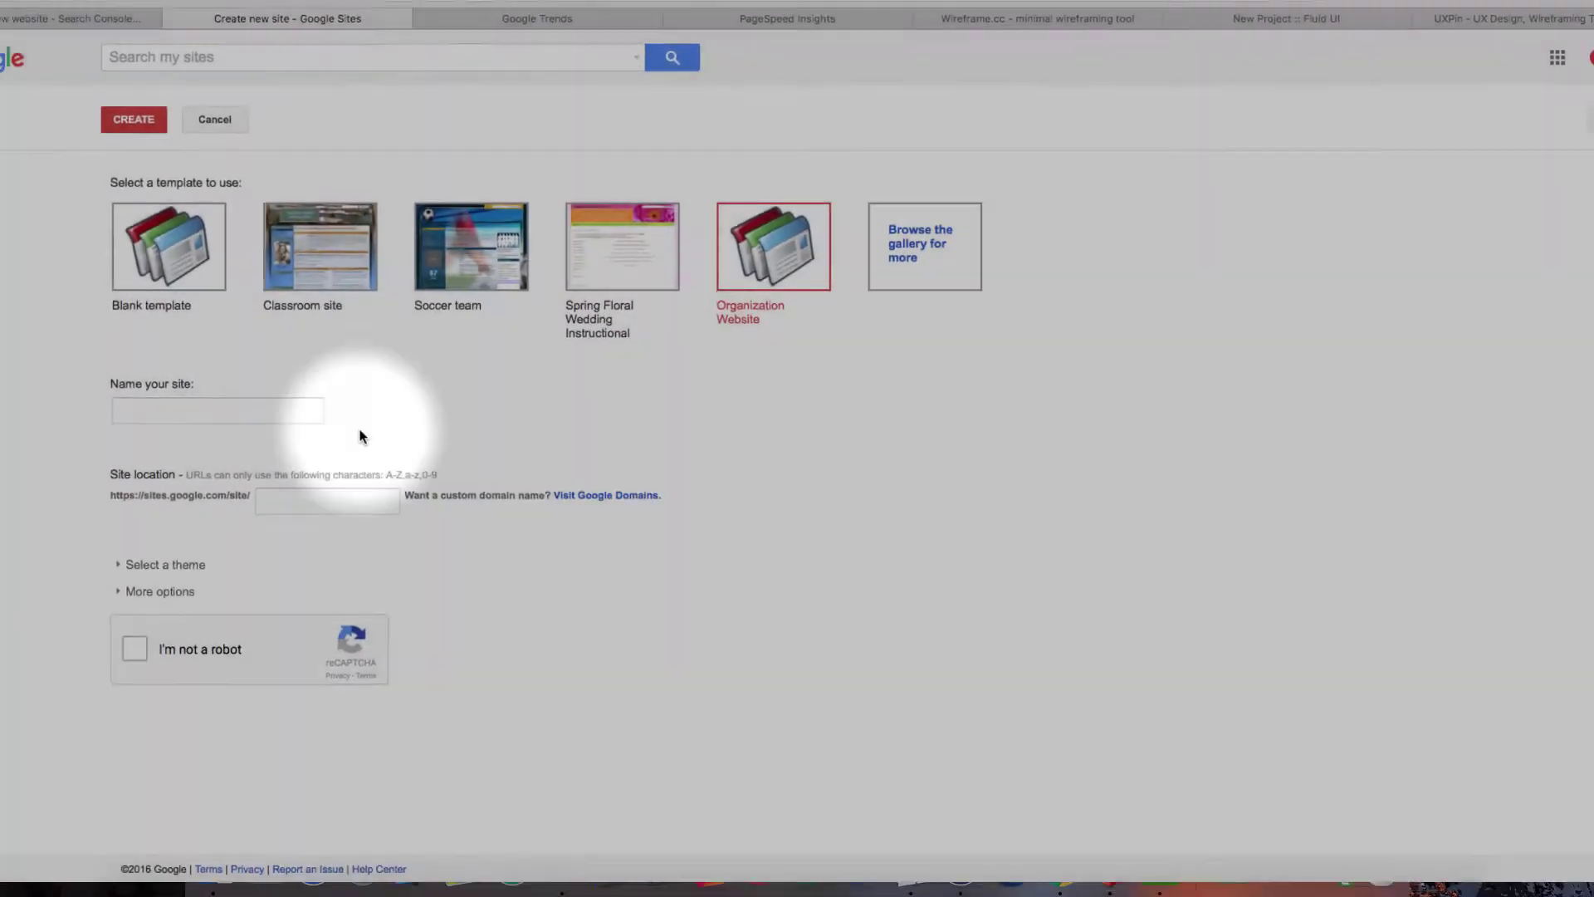
Name the new site demoexample123.
click(166, 412)
text(d)
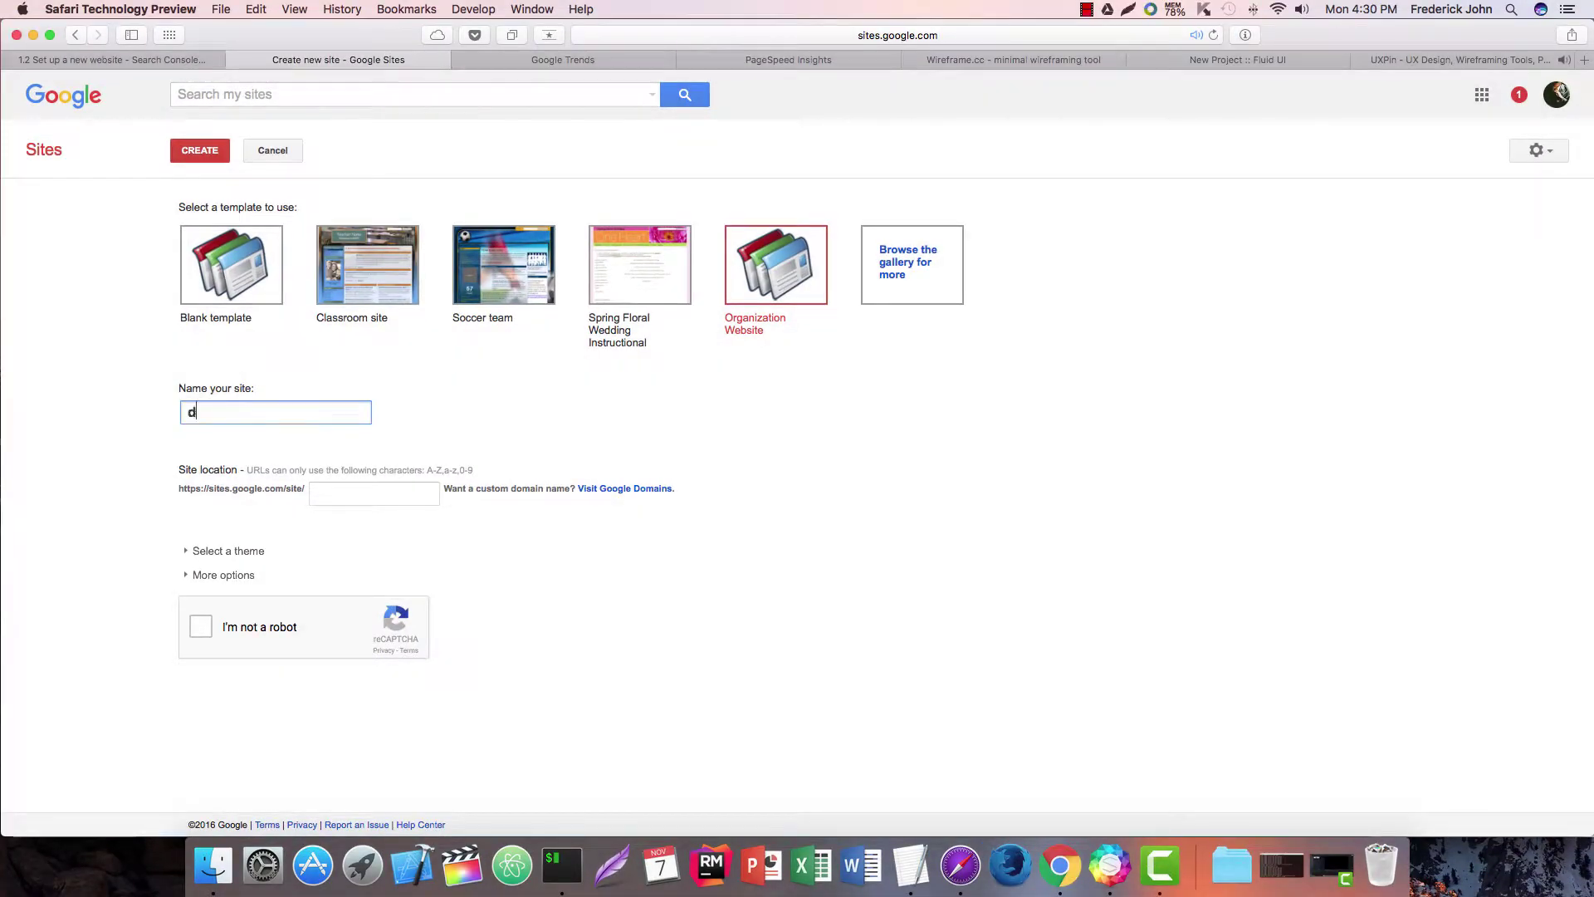
text(emoexample123)
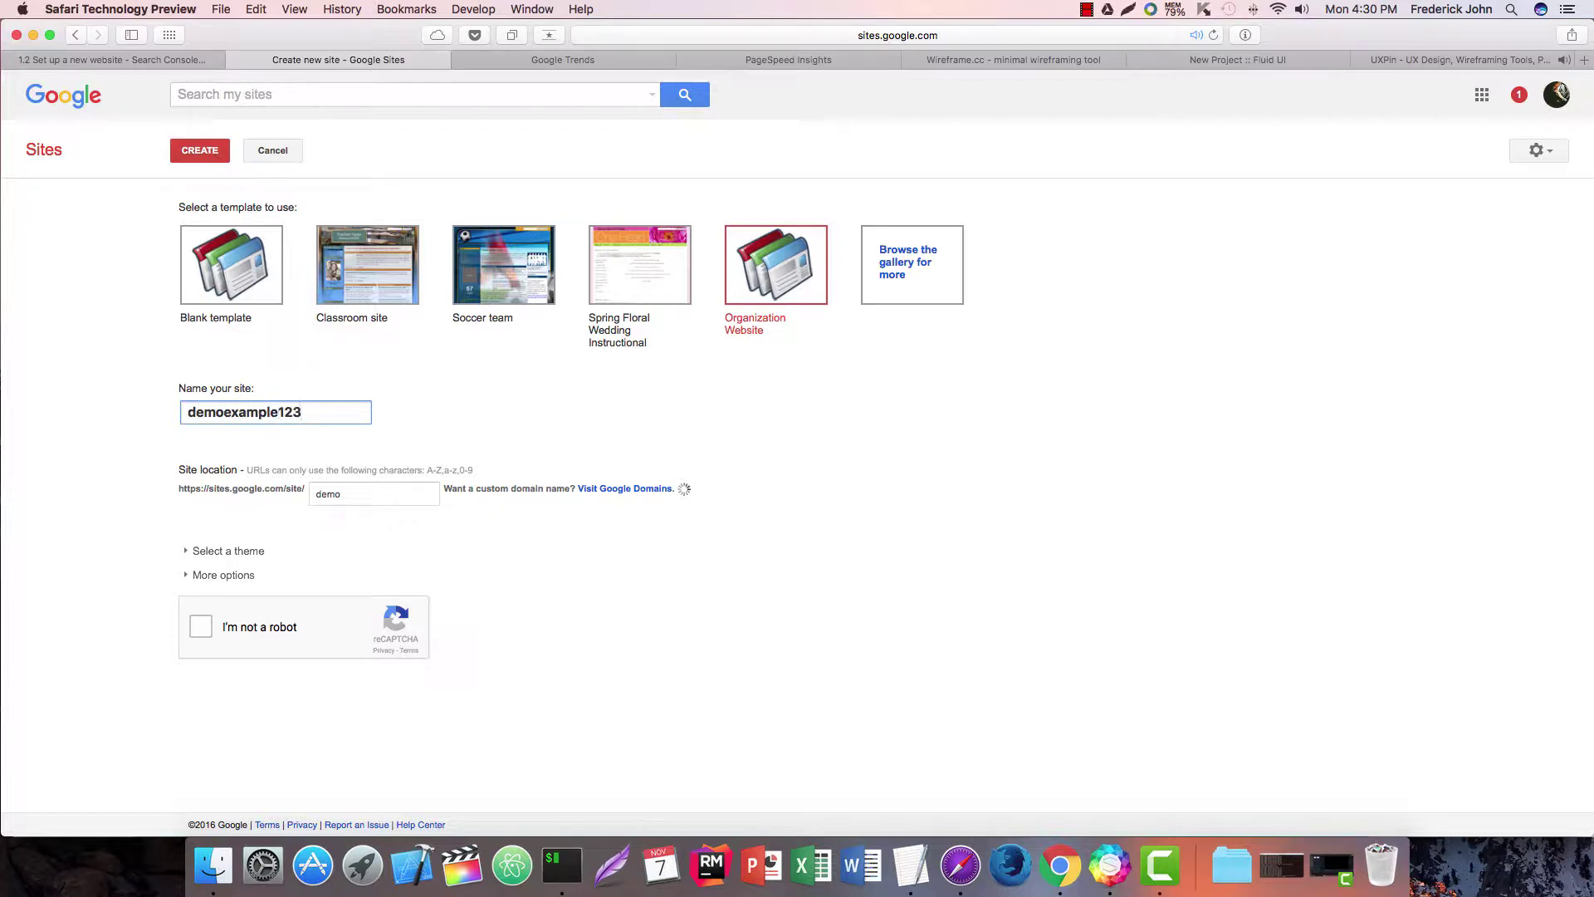
Show the available themes and choose the Charcoal theme for the site.
click(184, 551)
scroll(37, 571, down, 7)
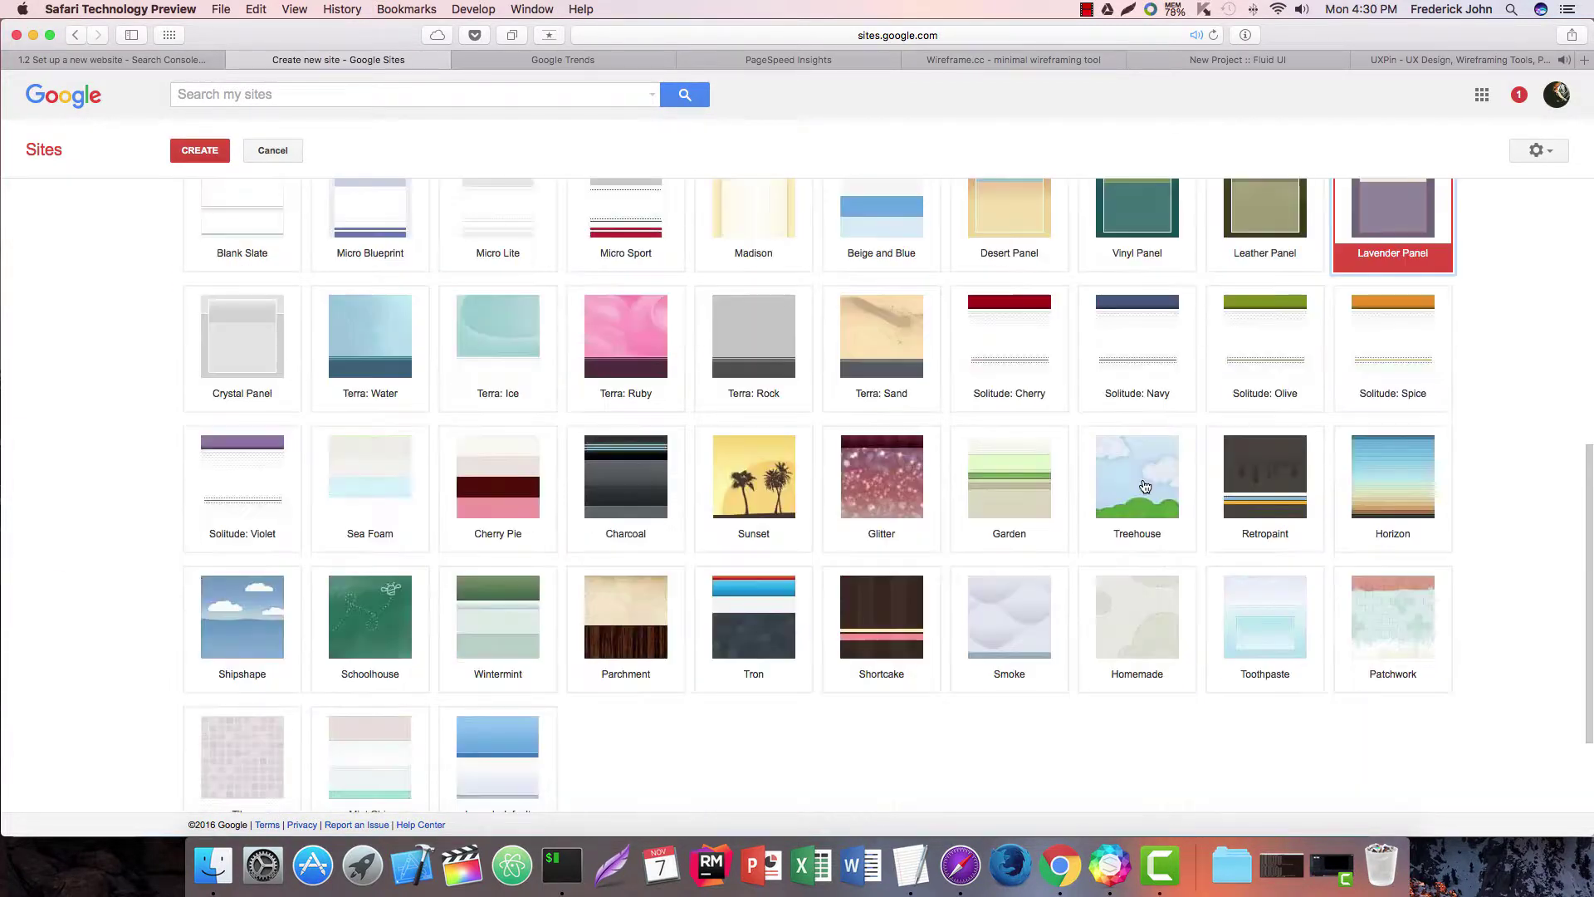
click(628, 485)
Show the additional site options and enter the site description "Just a demo for a video. Go Youtube!".
scroll(135, 456, down, 2)
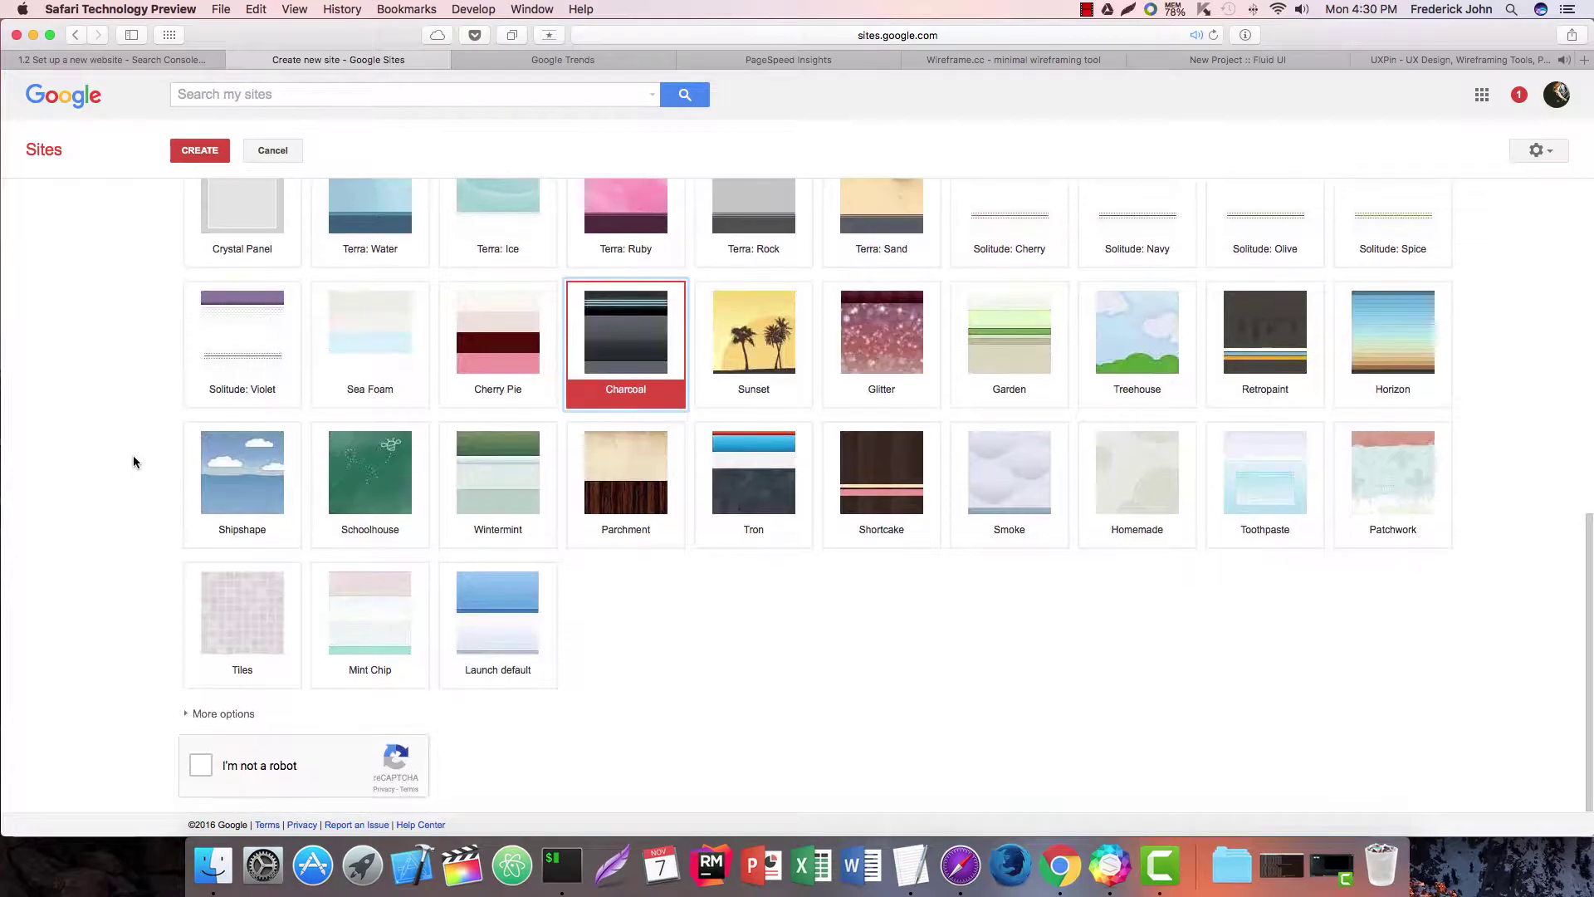
click(188, 715)
scroll(132, 683, down, 2)
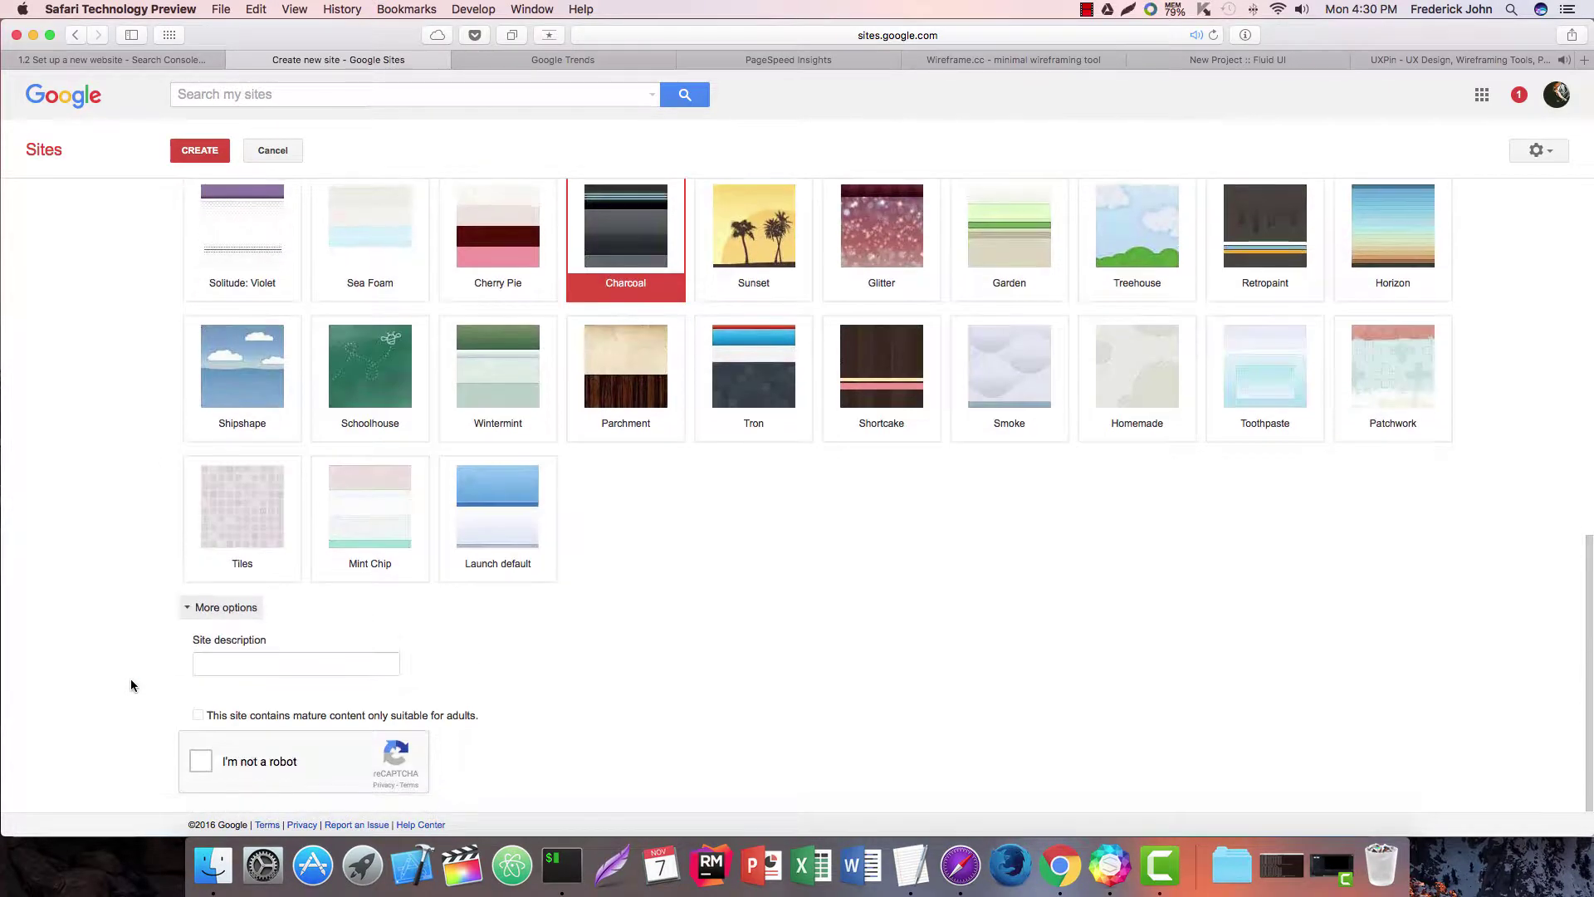
click(265, 658)
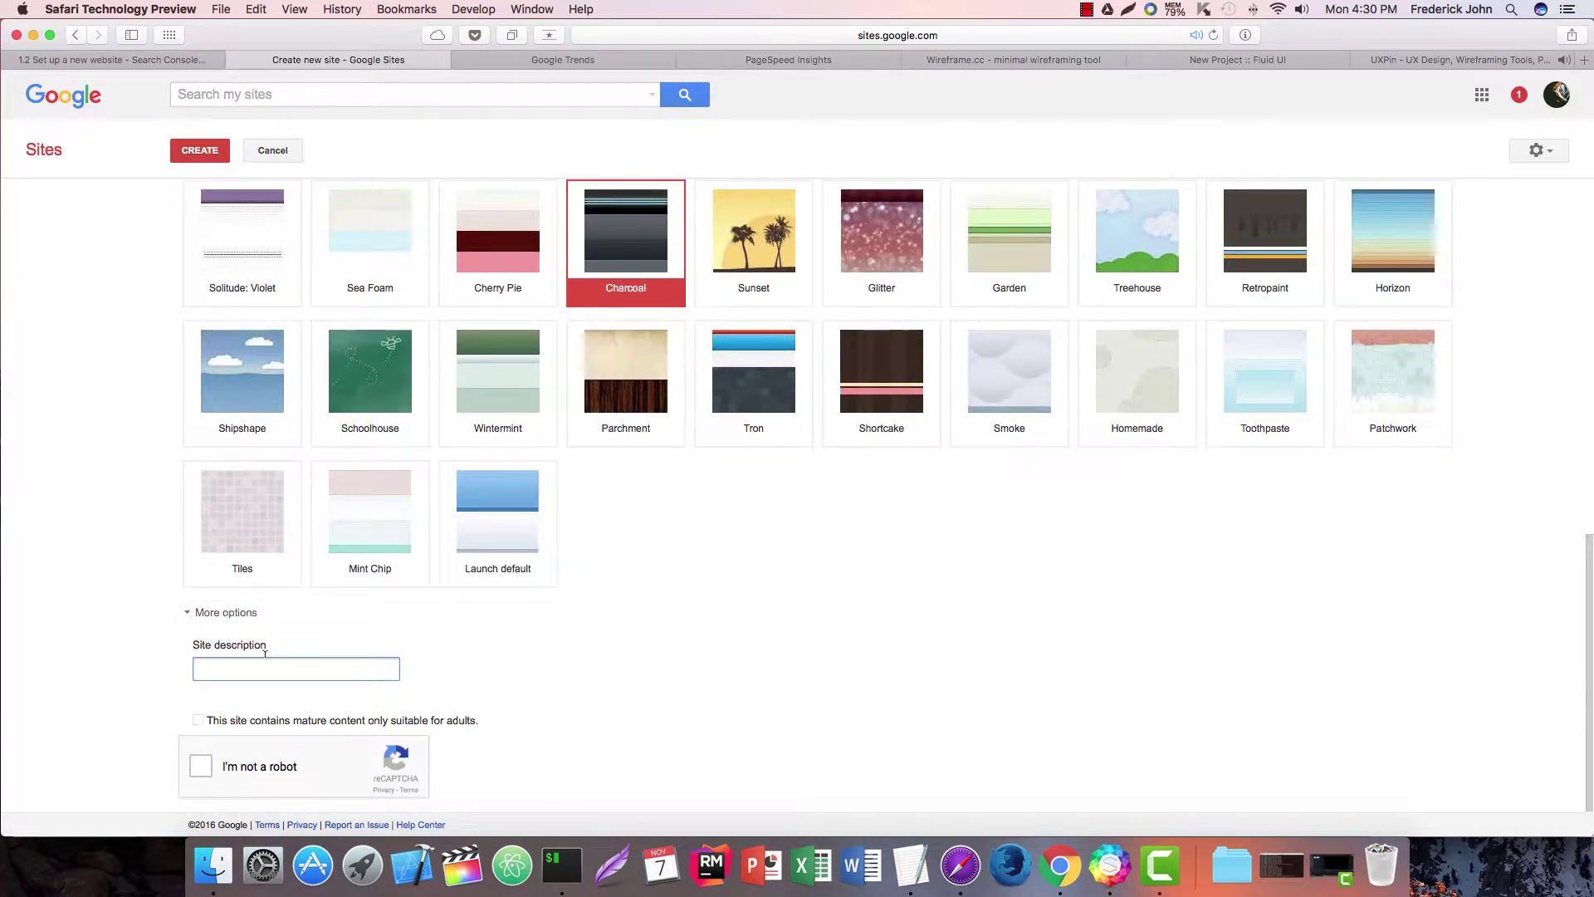
text(Just a demo for a video. Go Youtube!)
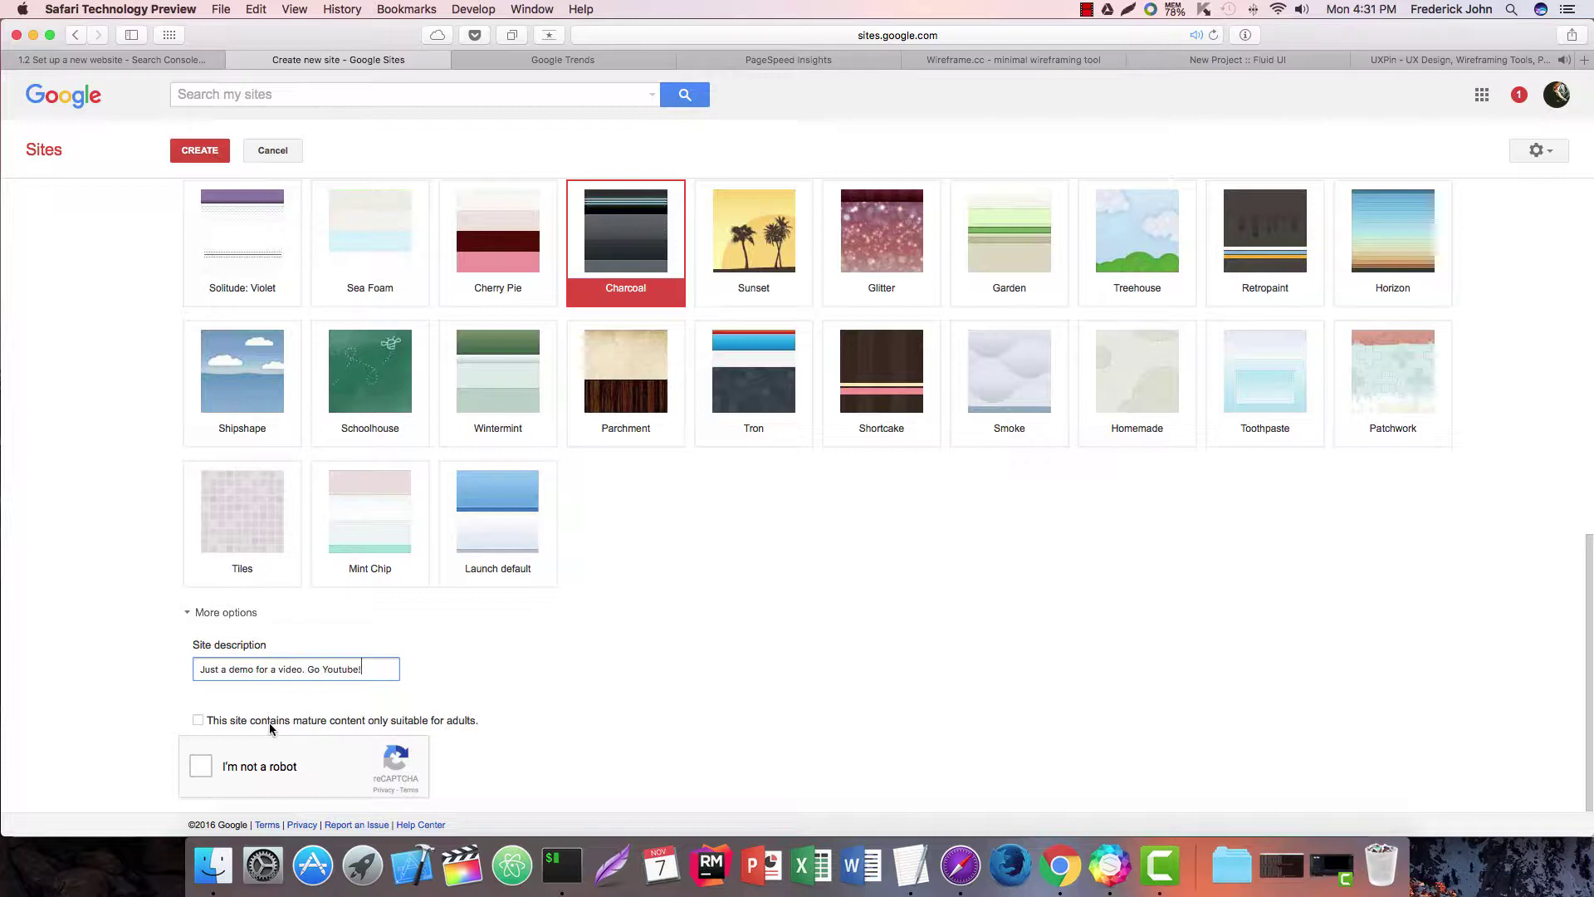
Complete the "I'm not a robot" check and try to create the site.
click(202, 767)
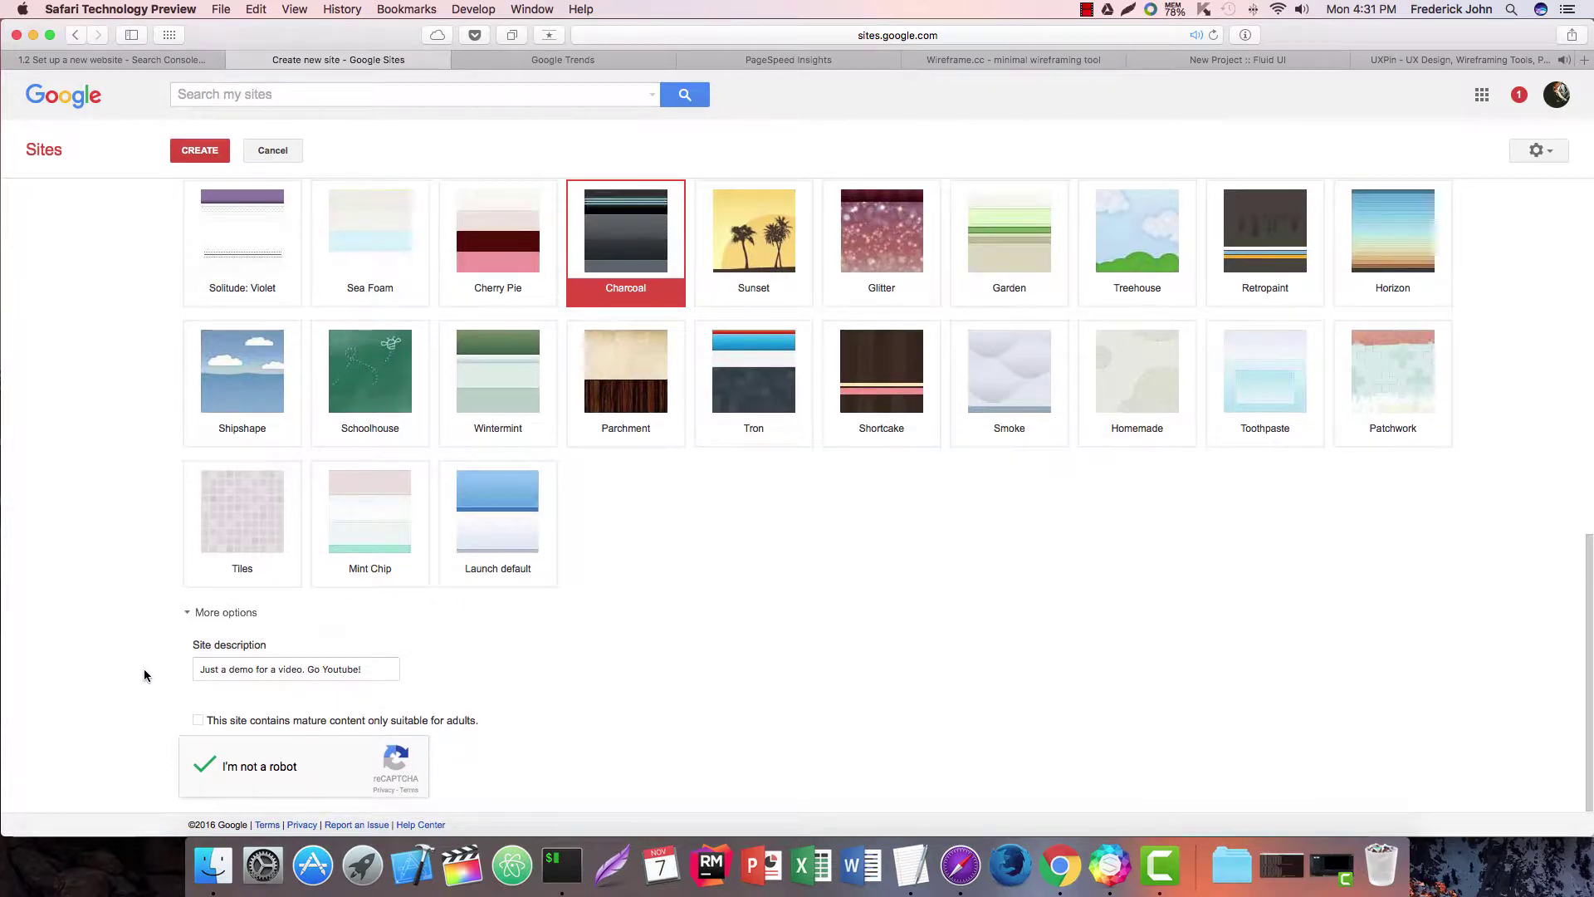
scroll(144, 669, up, 15)
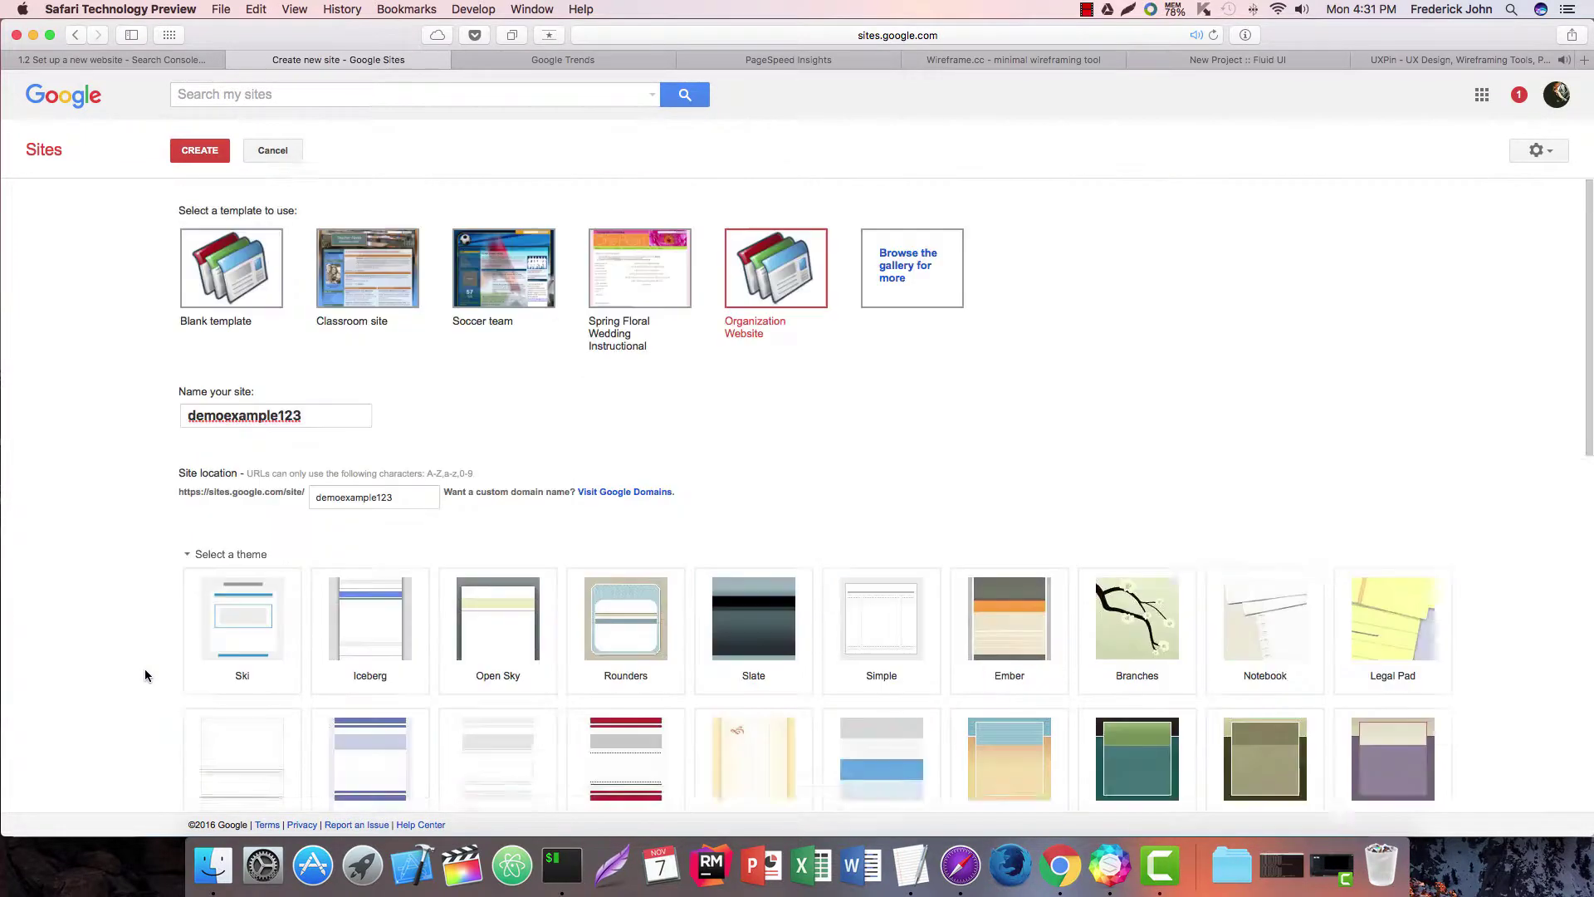
click(206, 151)
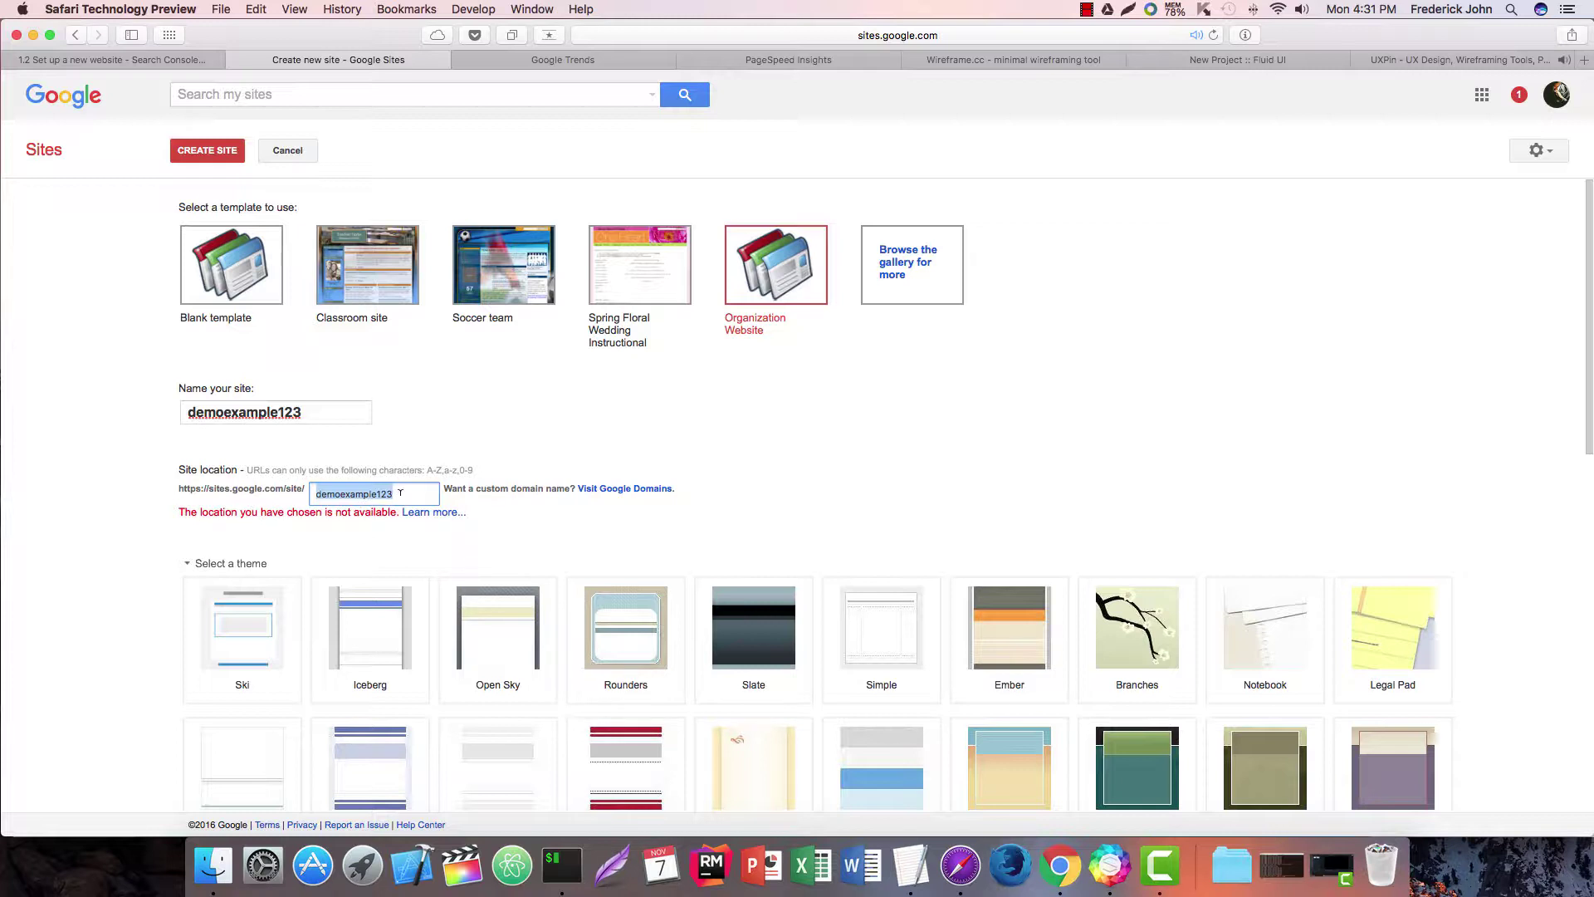
Change the site name to demosite123example and create the site.
scroll(83, 544, down, 10)
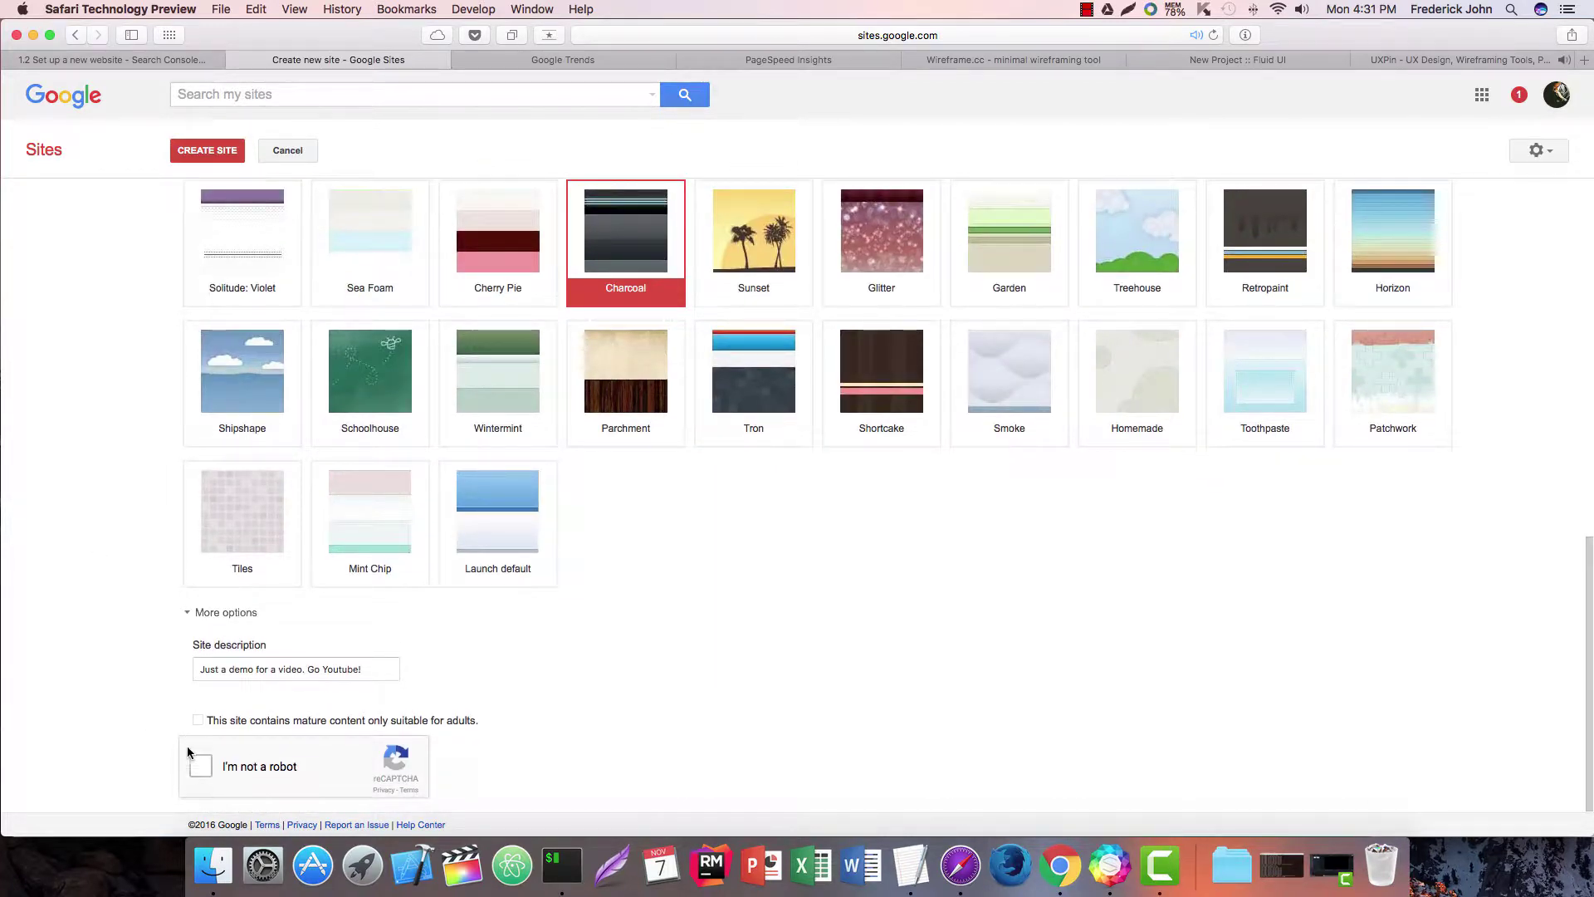
scroll(149, 640, up, 10)
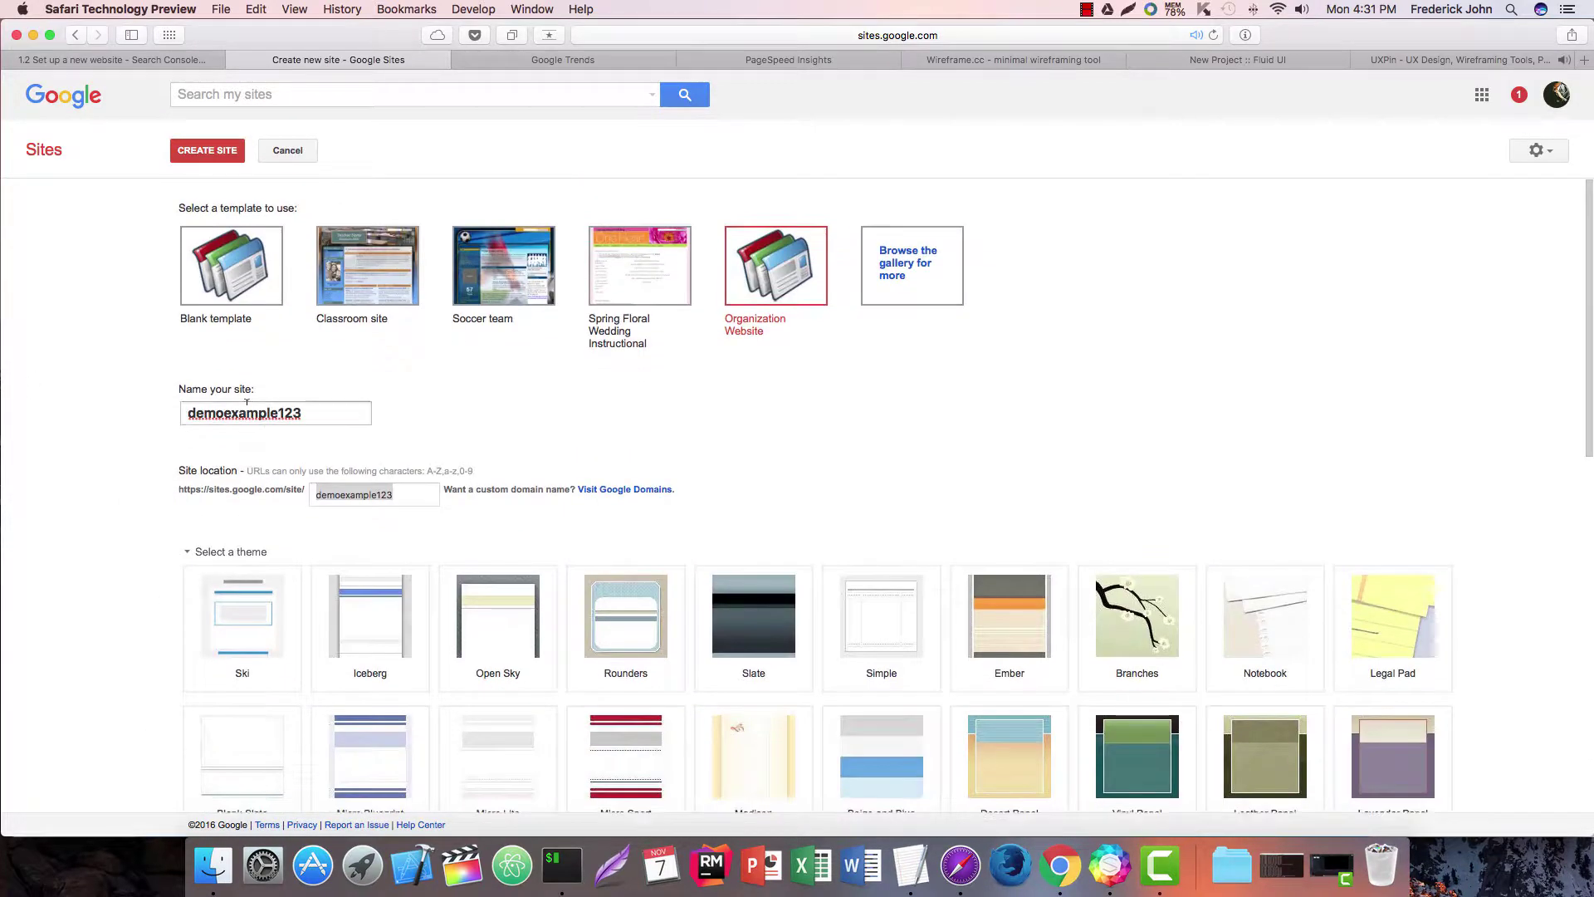
double_click(315, 410)
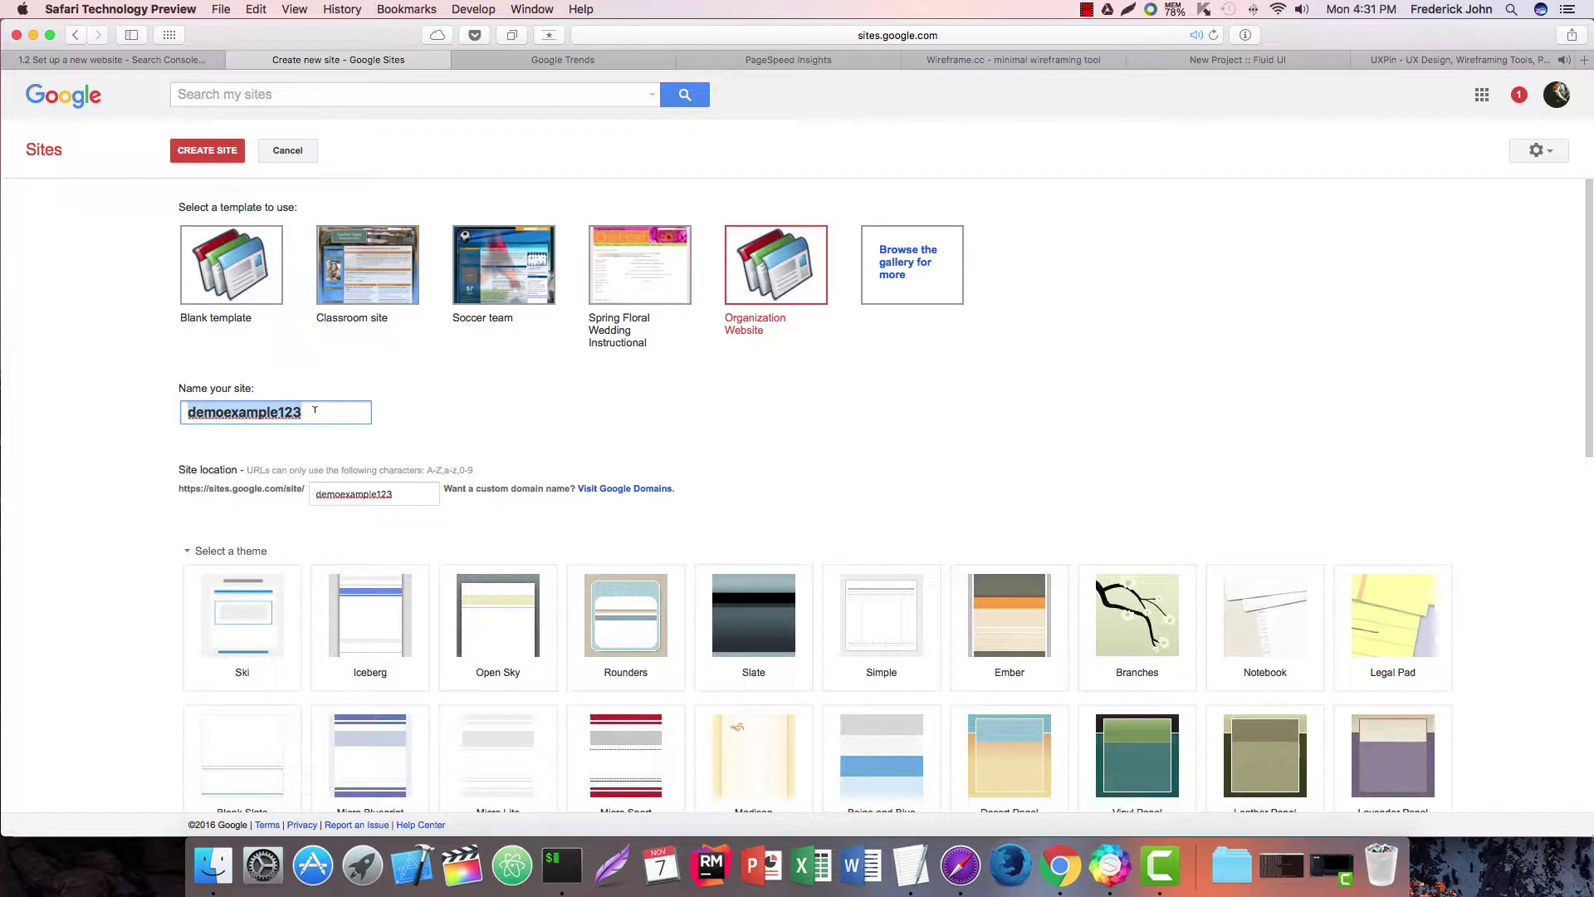
text(d)
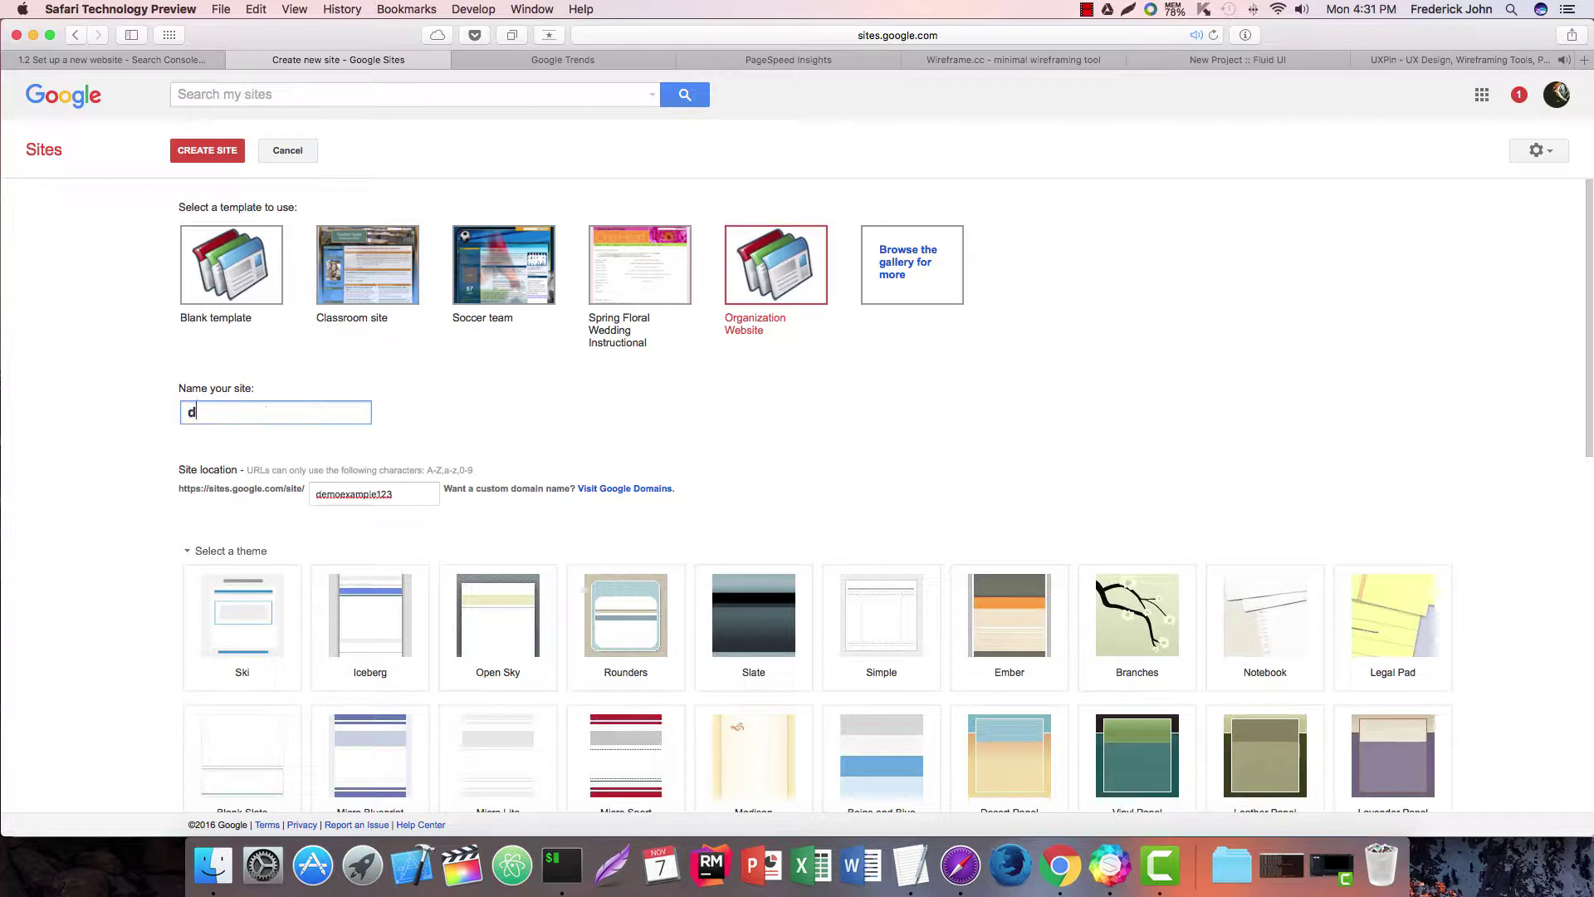
text(emosite-123)
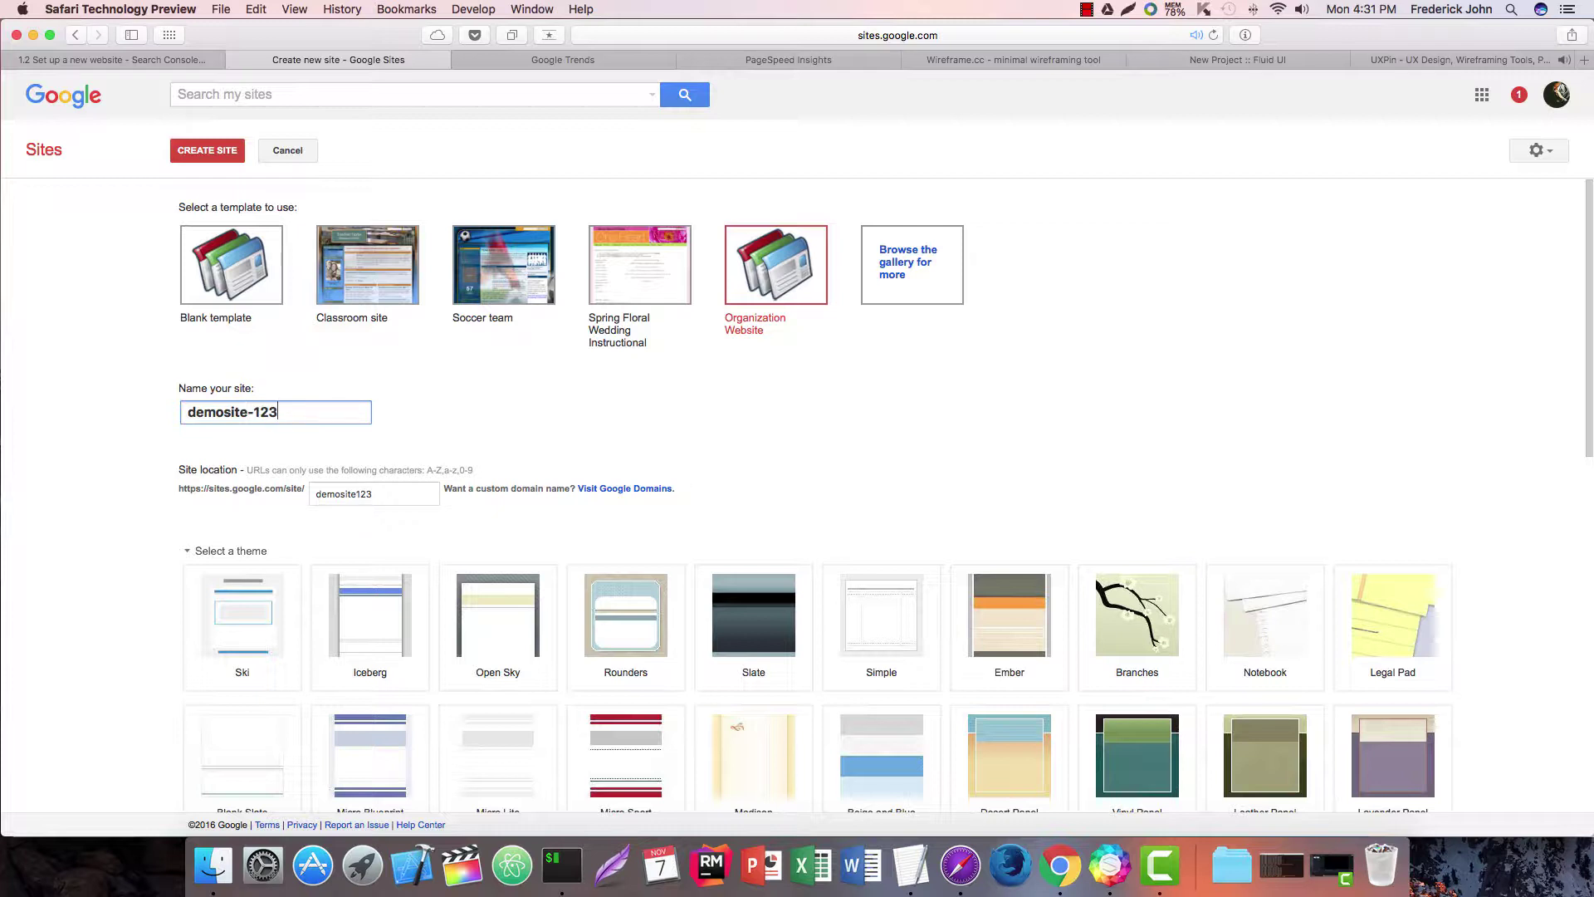
text(example)
key(alt+Left)
key(BackSpace)
key(super+Right)
click(209, 153)
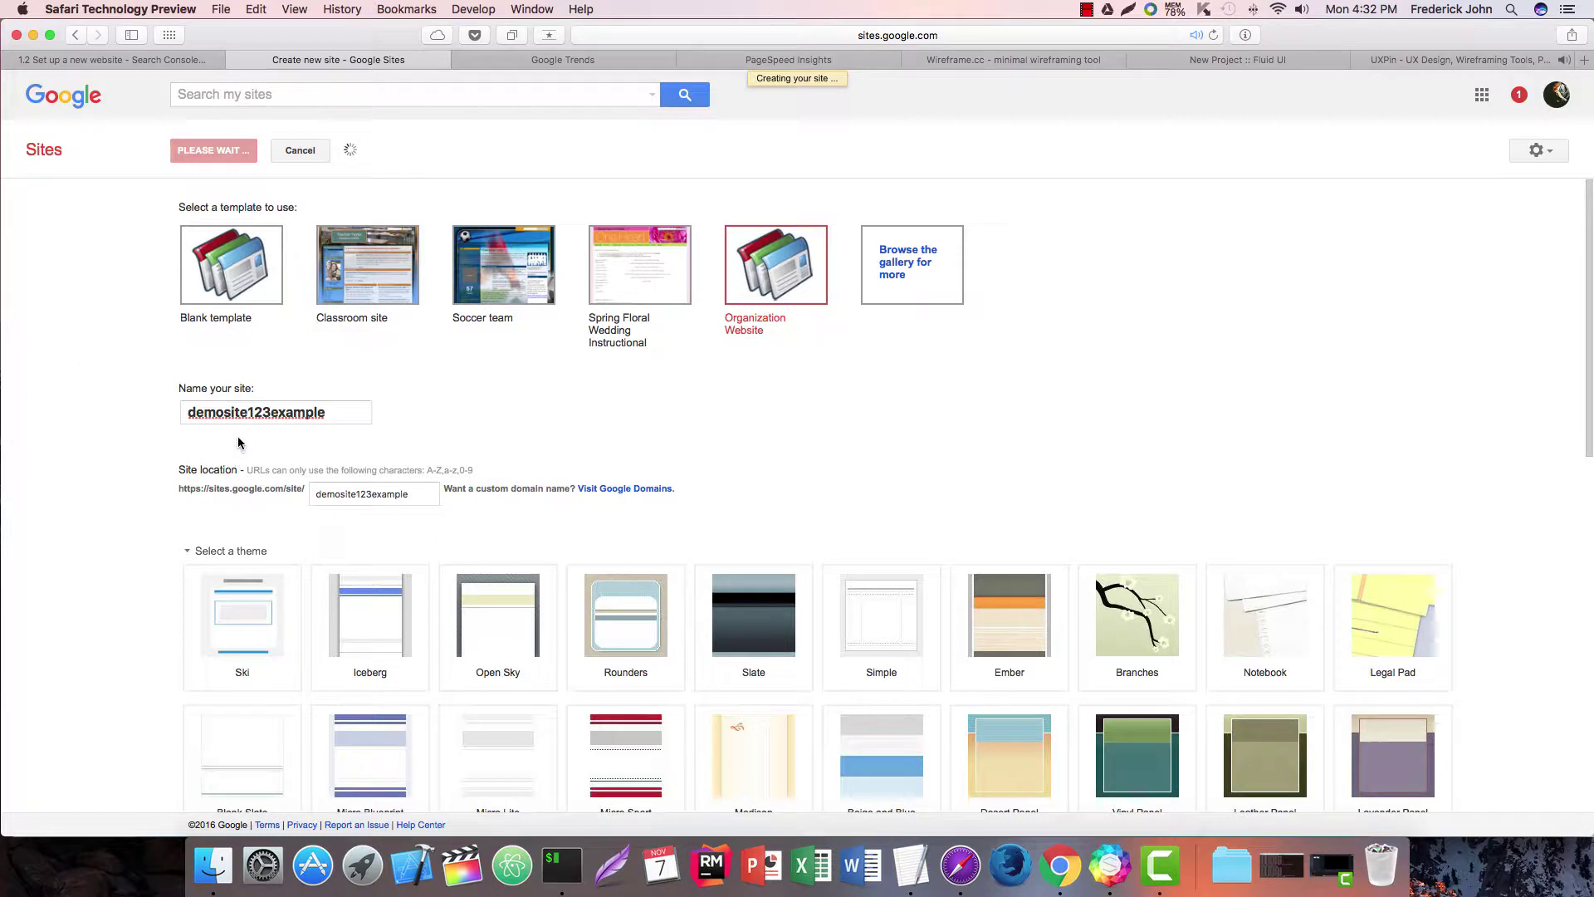
scroll(138, 476, down, 4)
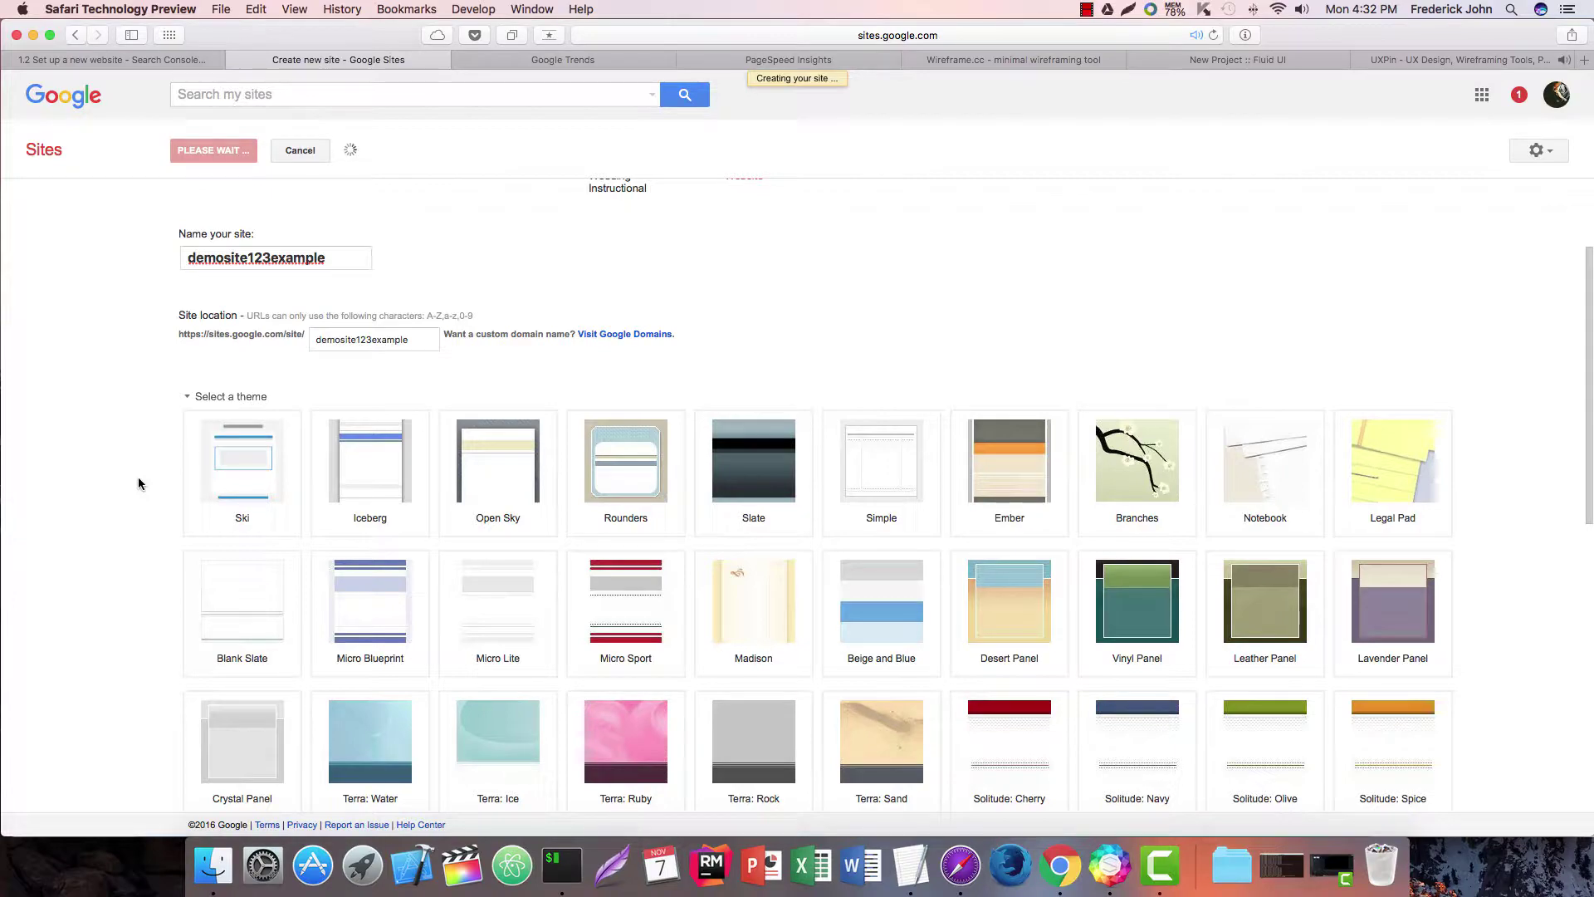
scroll(138, 484, down, 10)
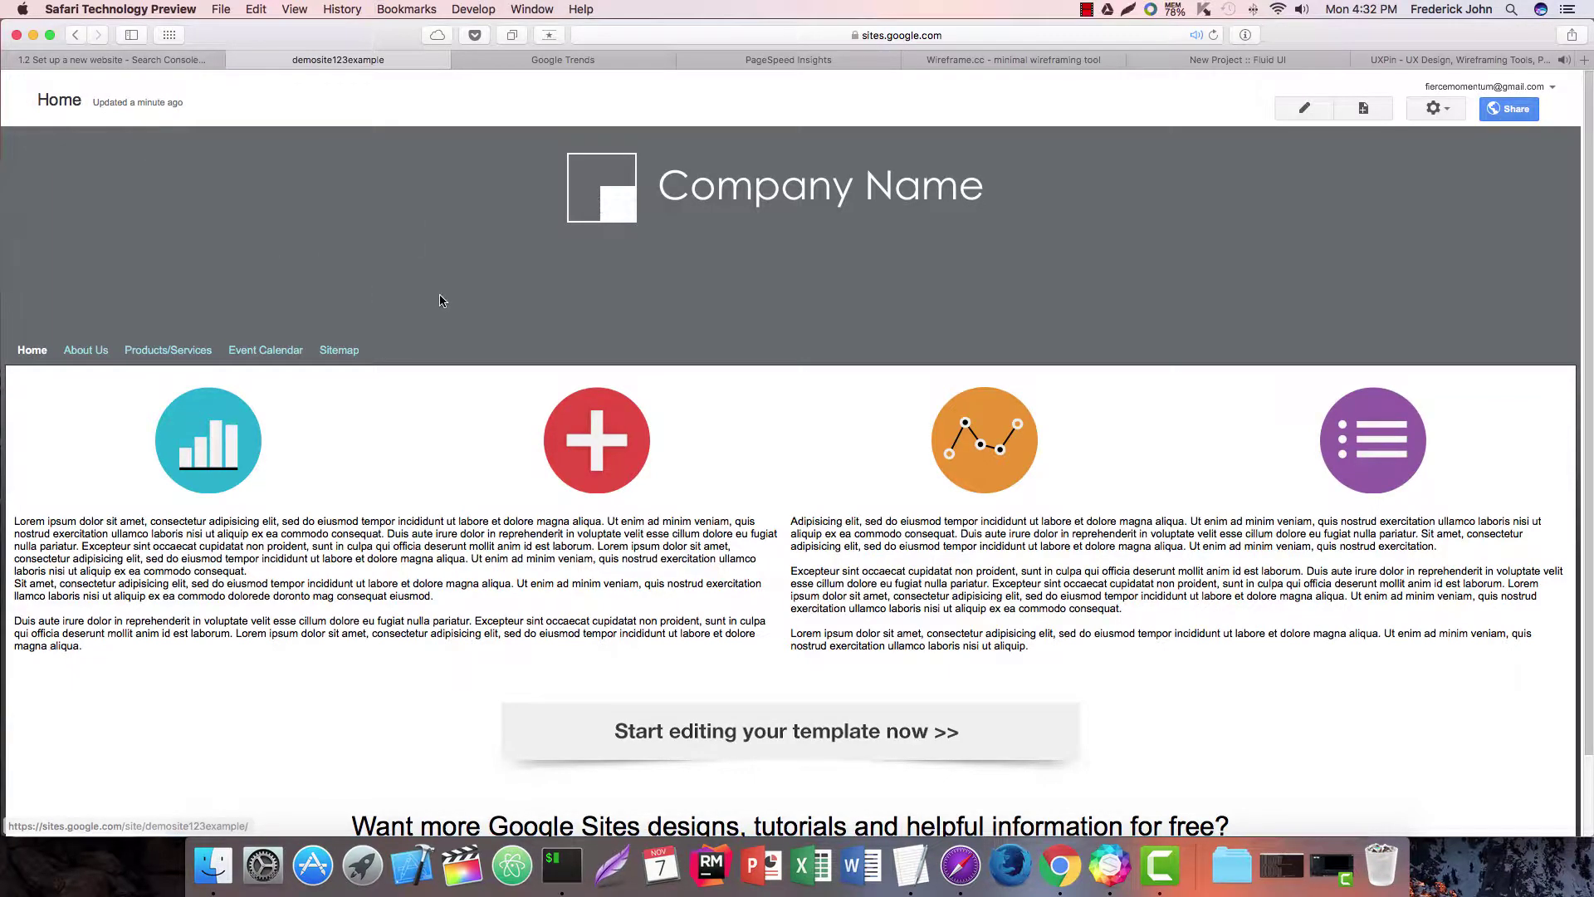
Look over the new site's home page, including its icons and placeholder text columns.
scroll(334, 336, down, 3)
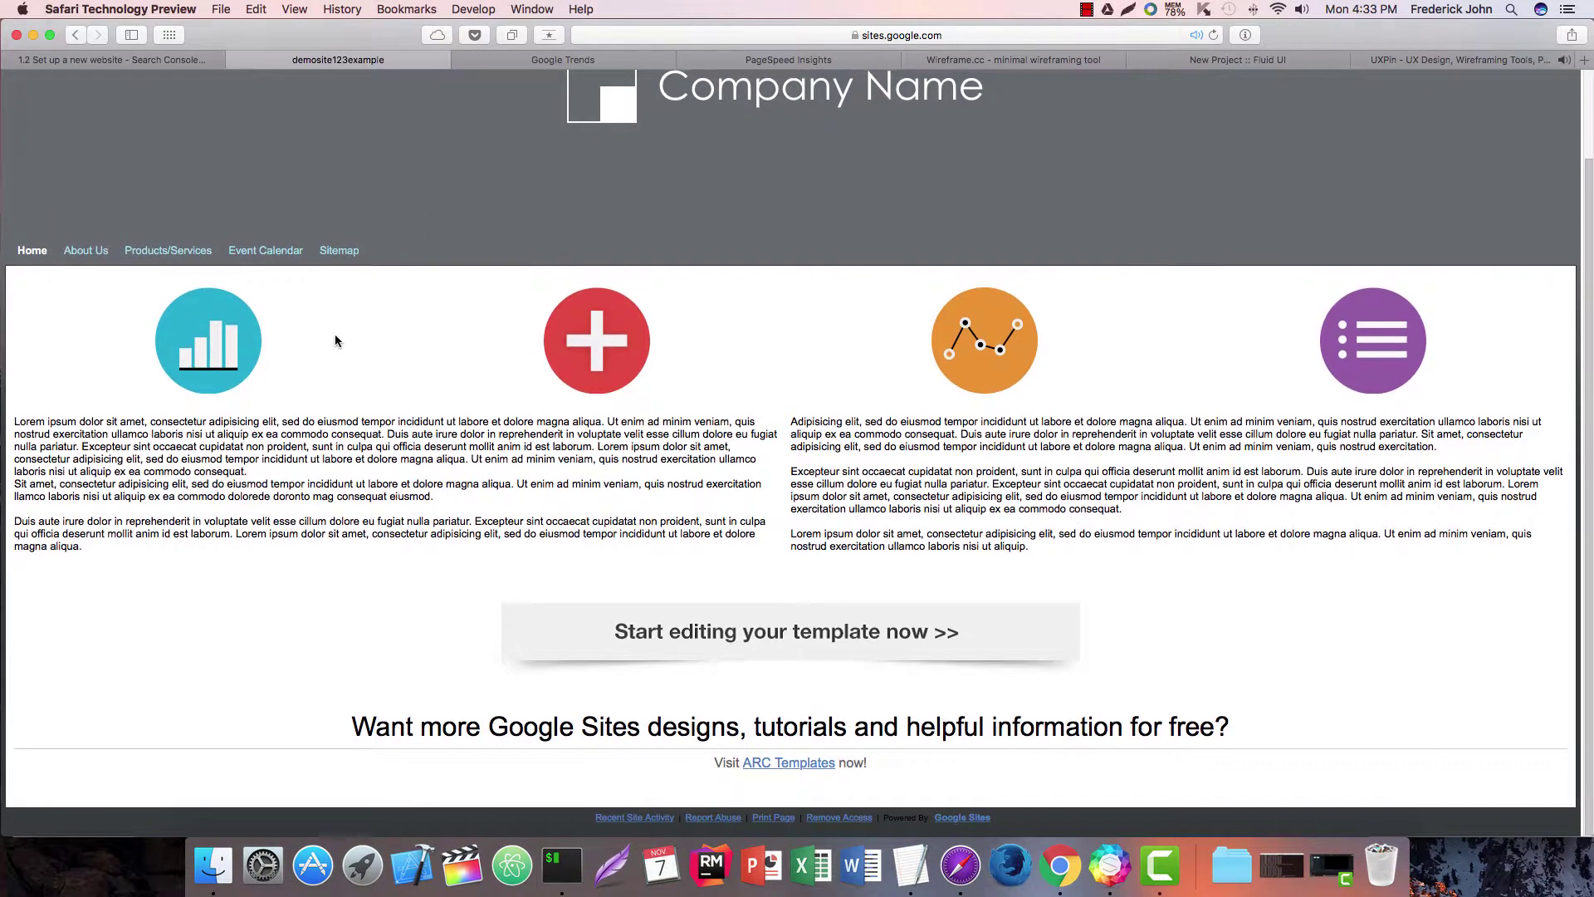
scroll(336, 341, up, 3)
scroll(335, 340, down, 2)
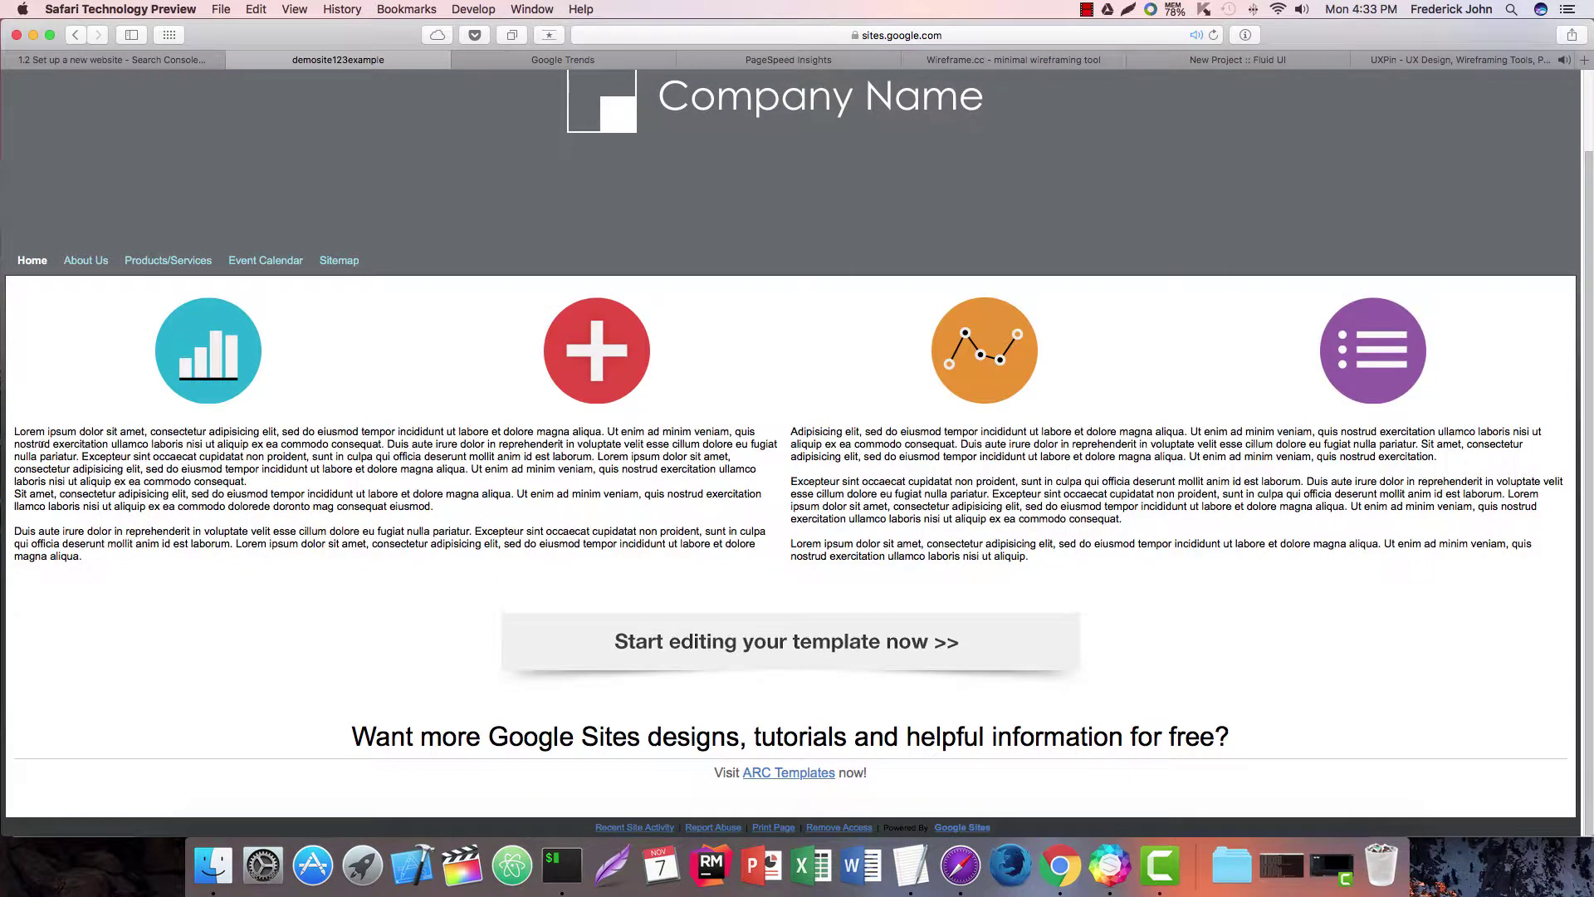
drag(67, 431, 1510, 458)
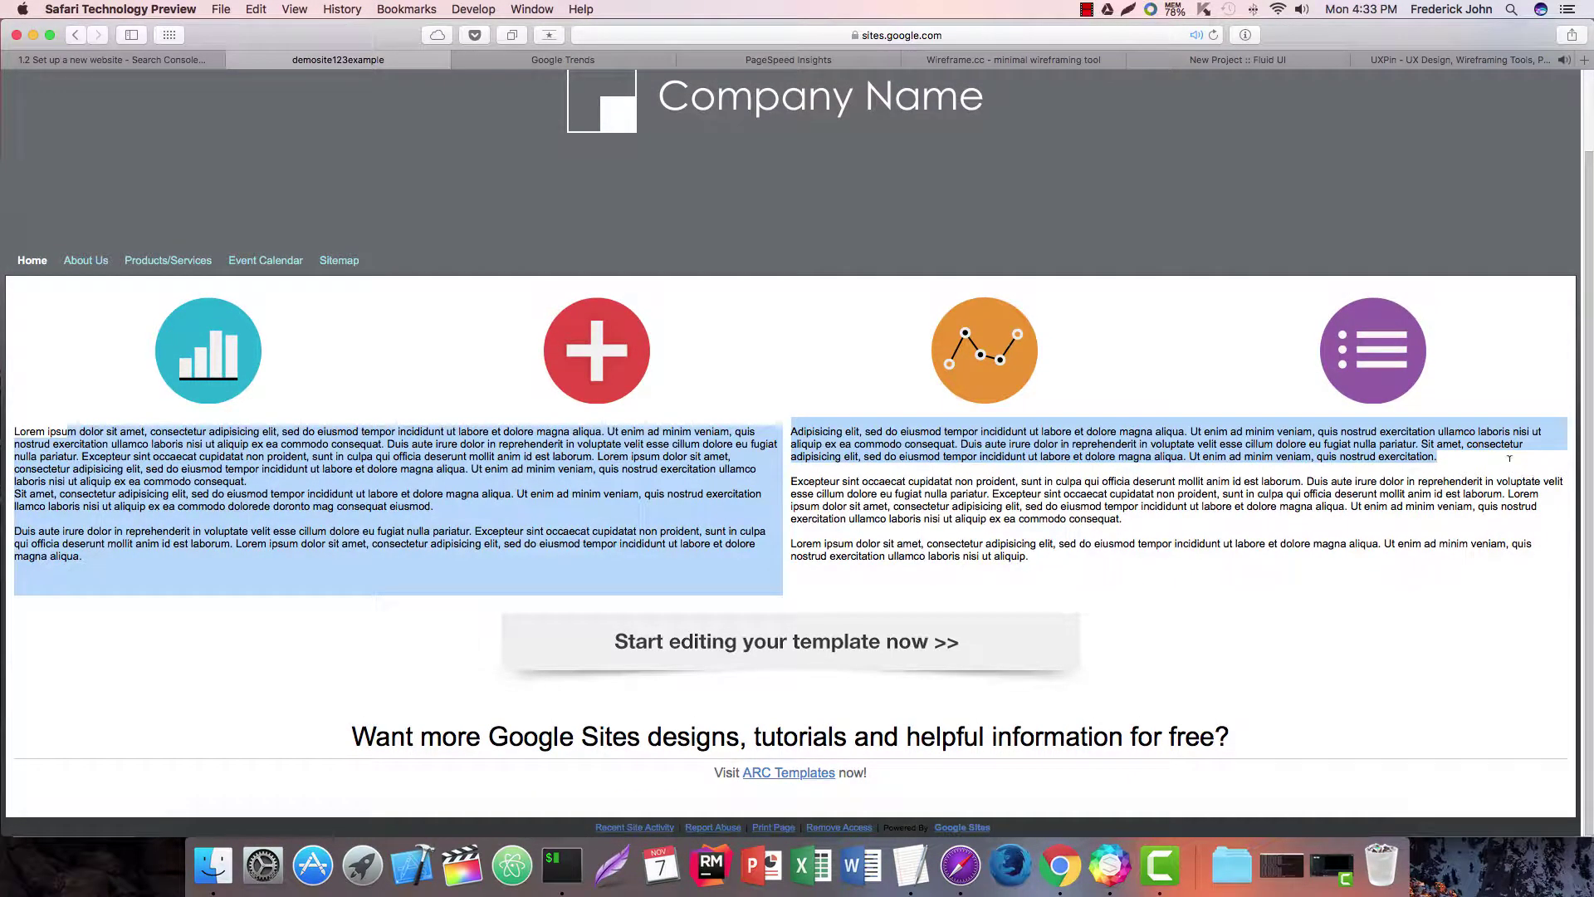
click(294, 370)
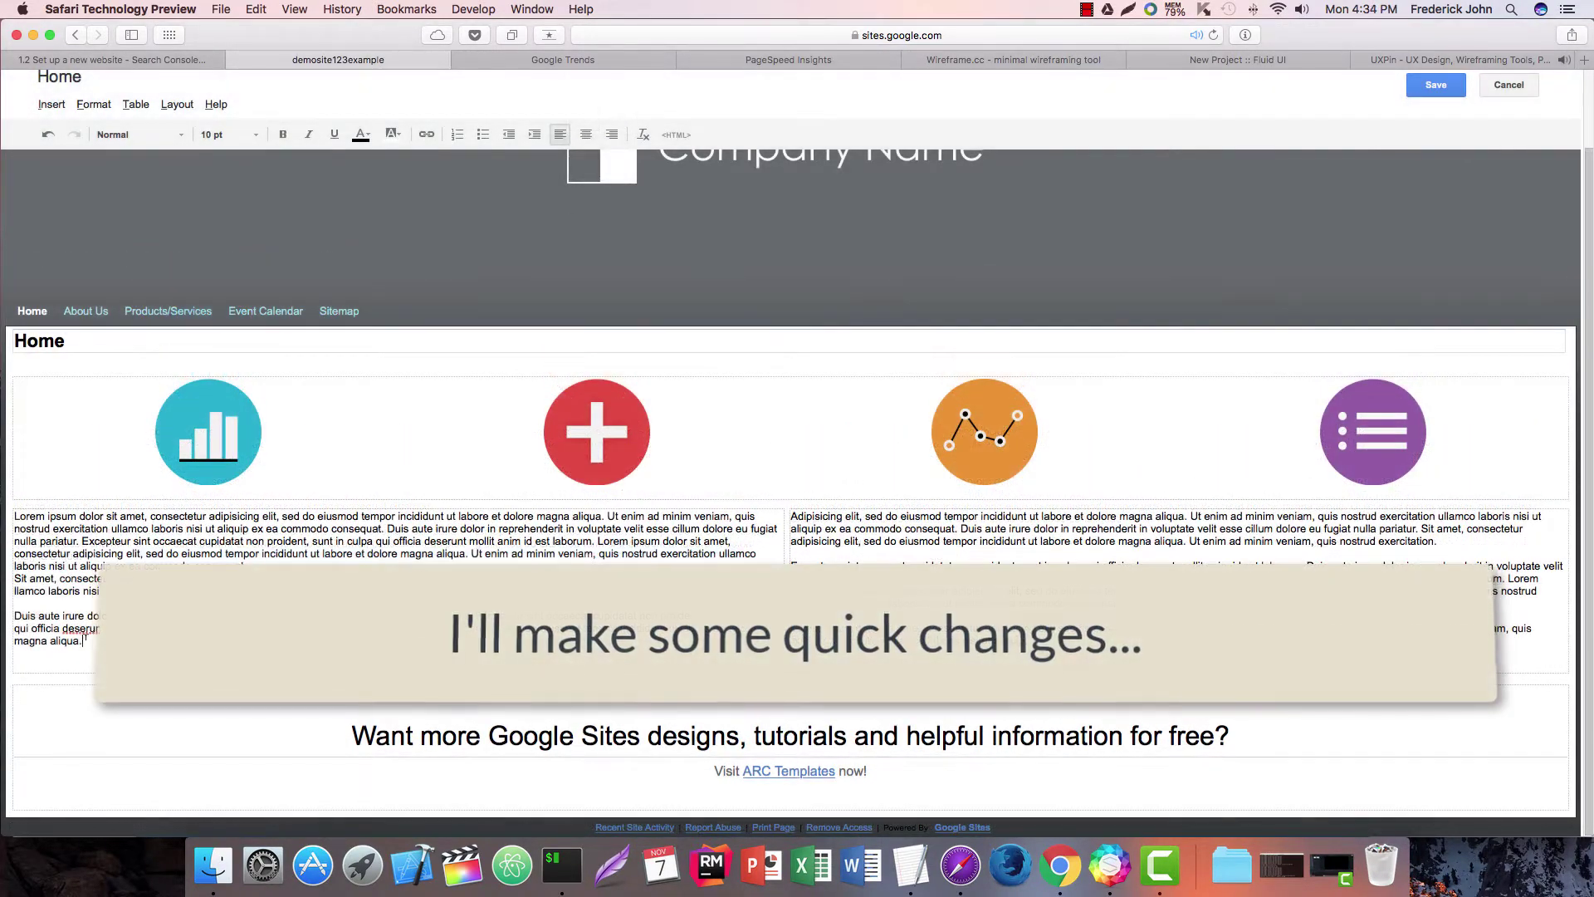
Replace the first column's placeholder text with "Example Example" above "**Hello World**", and open the font size choices for the "Example Example" line.
key(super+a)
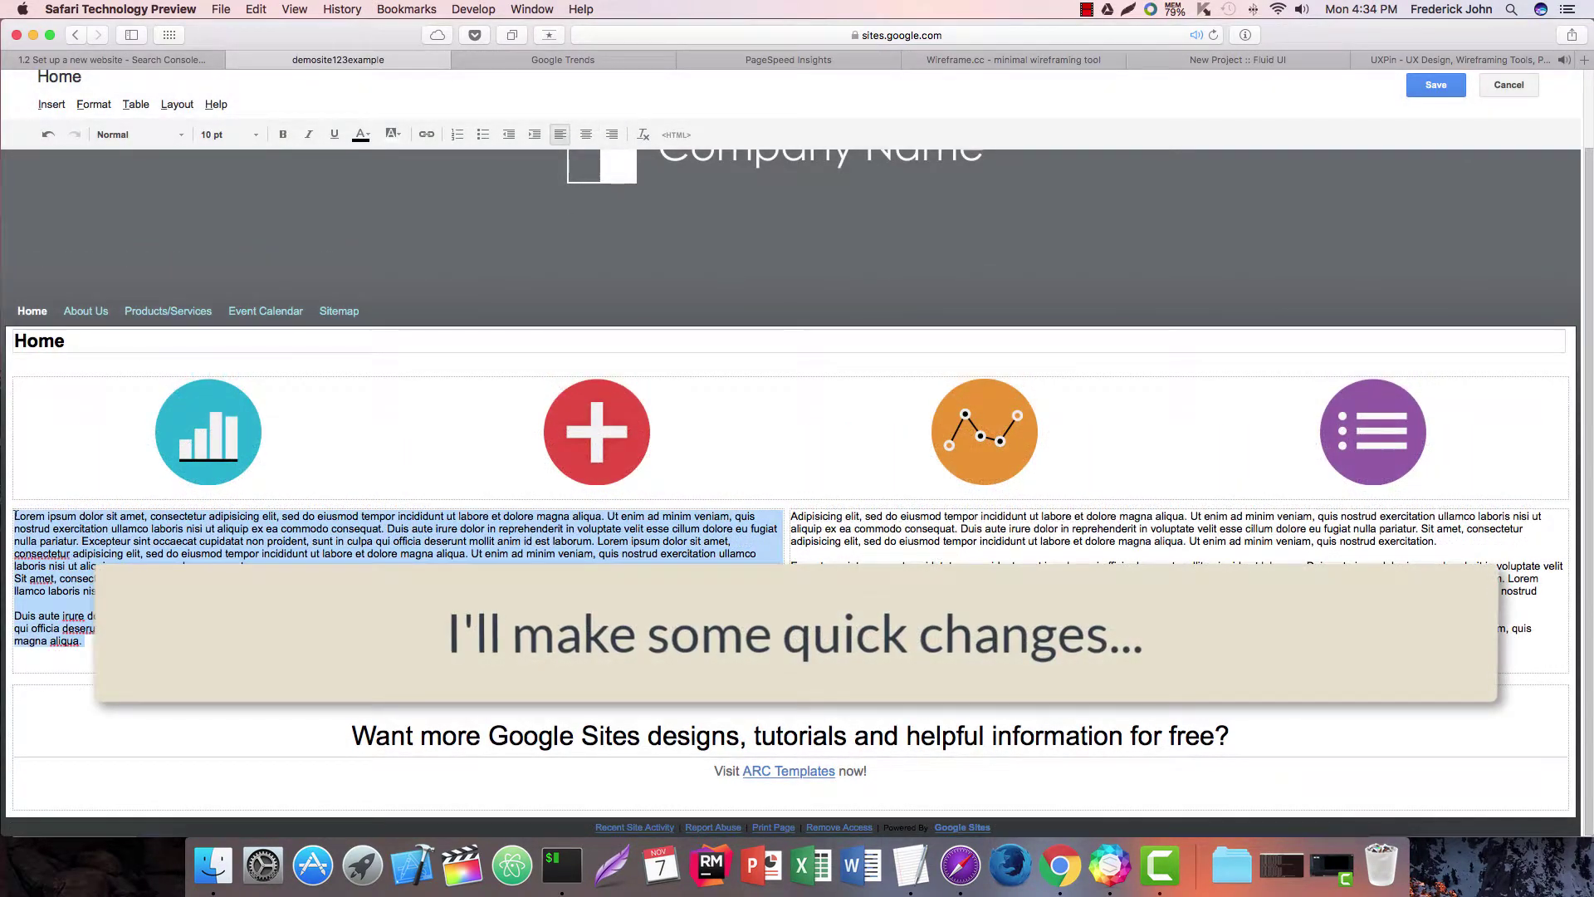
key(BackSpace)
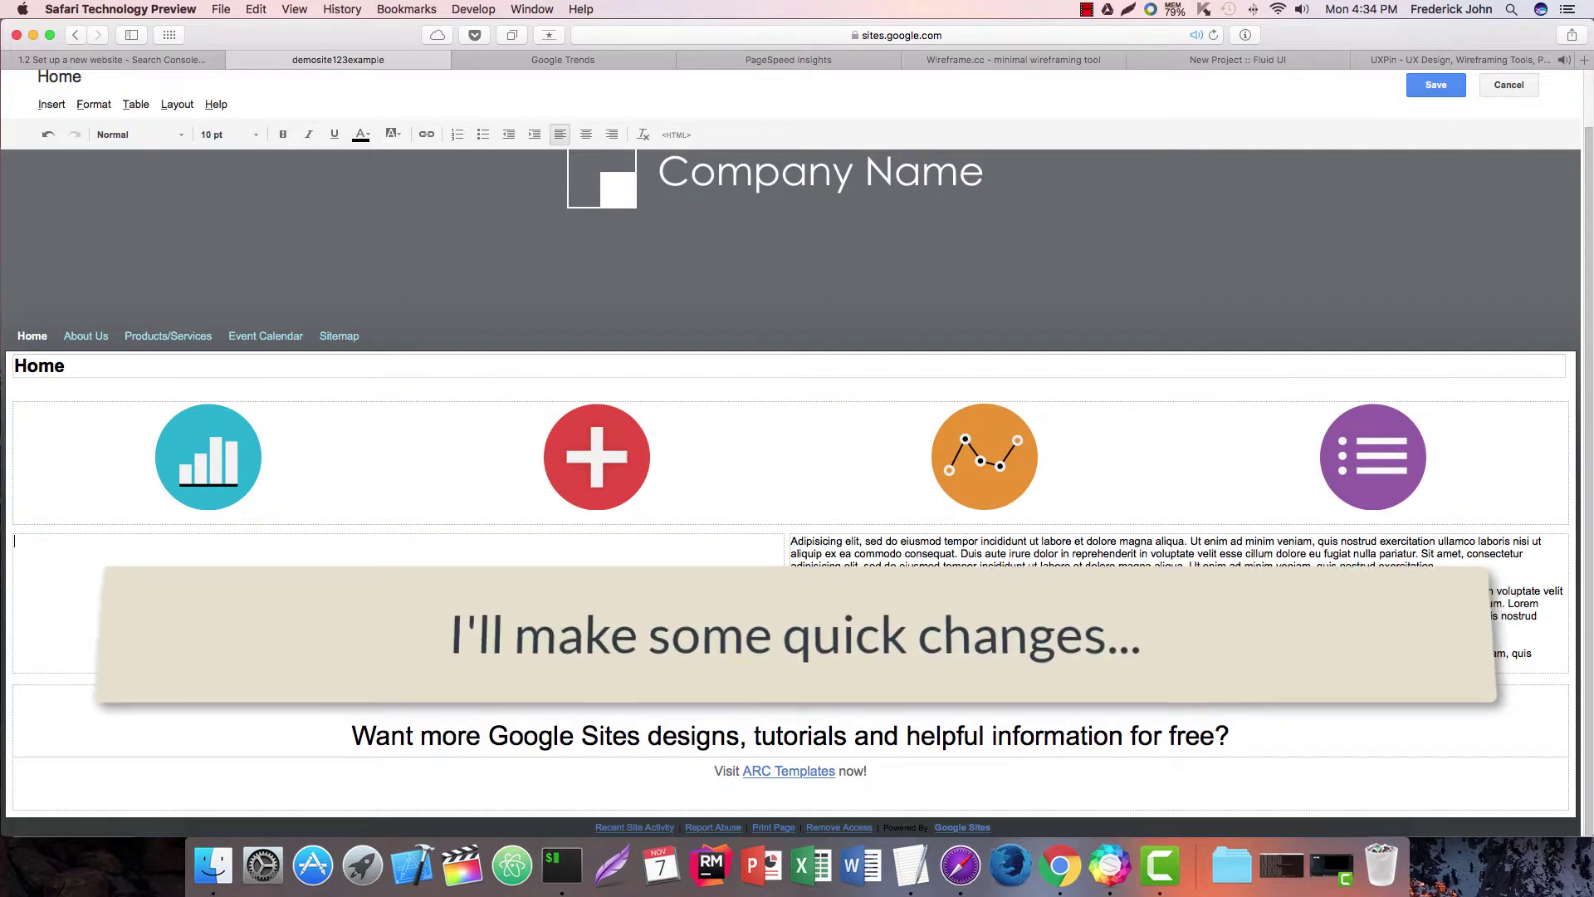
text(Example Example Hello World**)
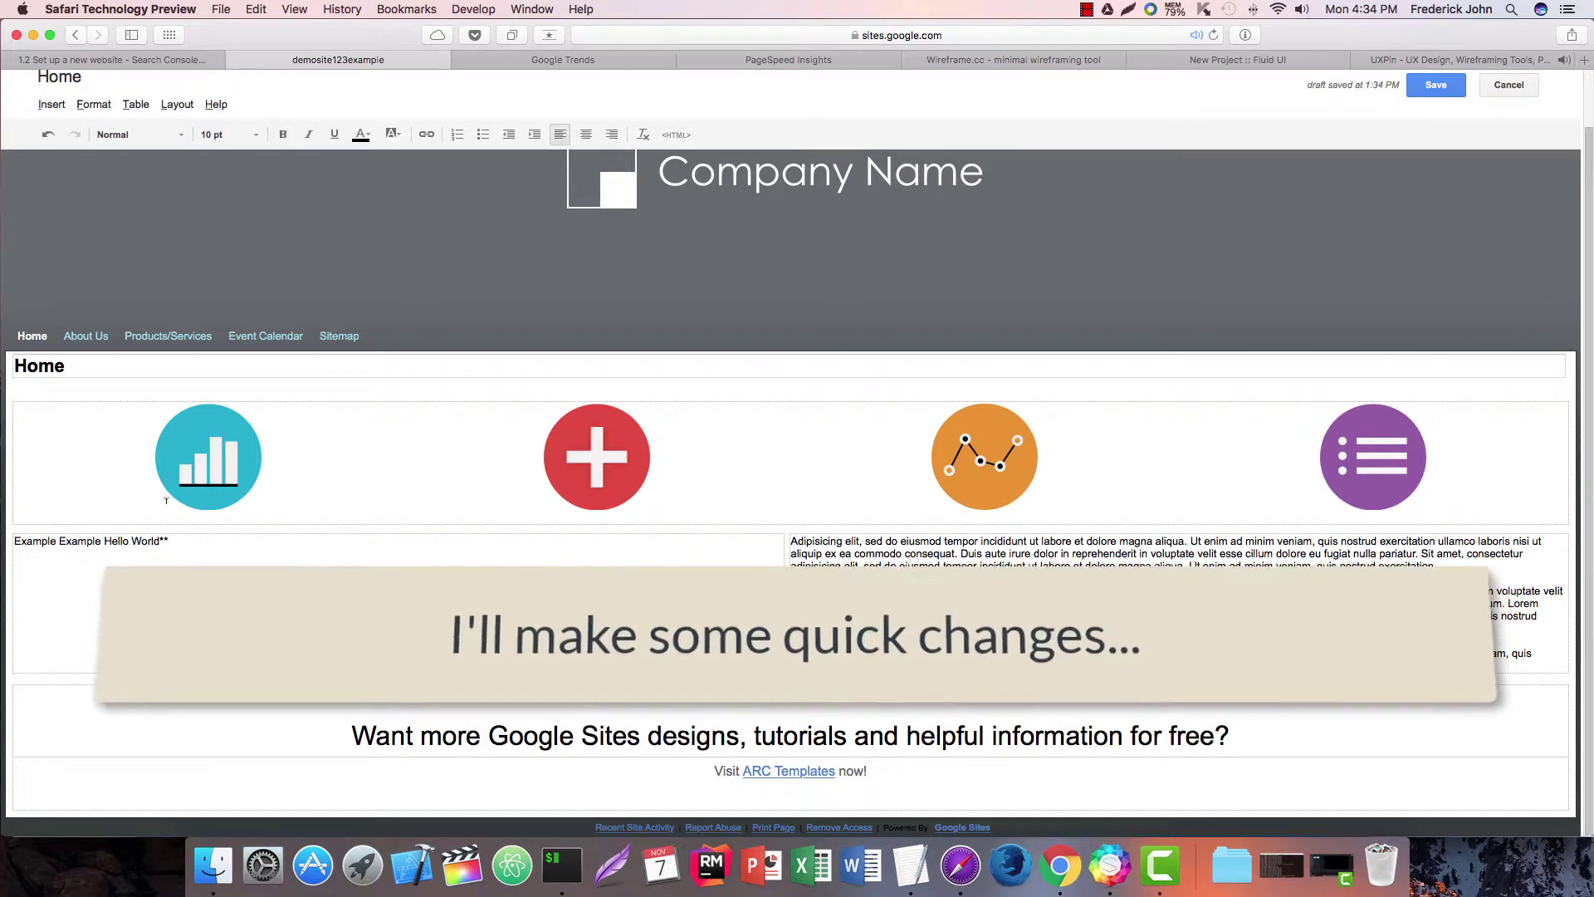
key(alt+Left)
key(alt+Left)
text(**)
key(Return)
key(Return)
key(End)
key(Delete)
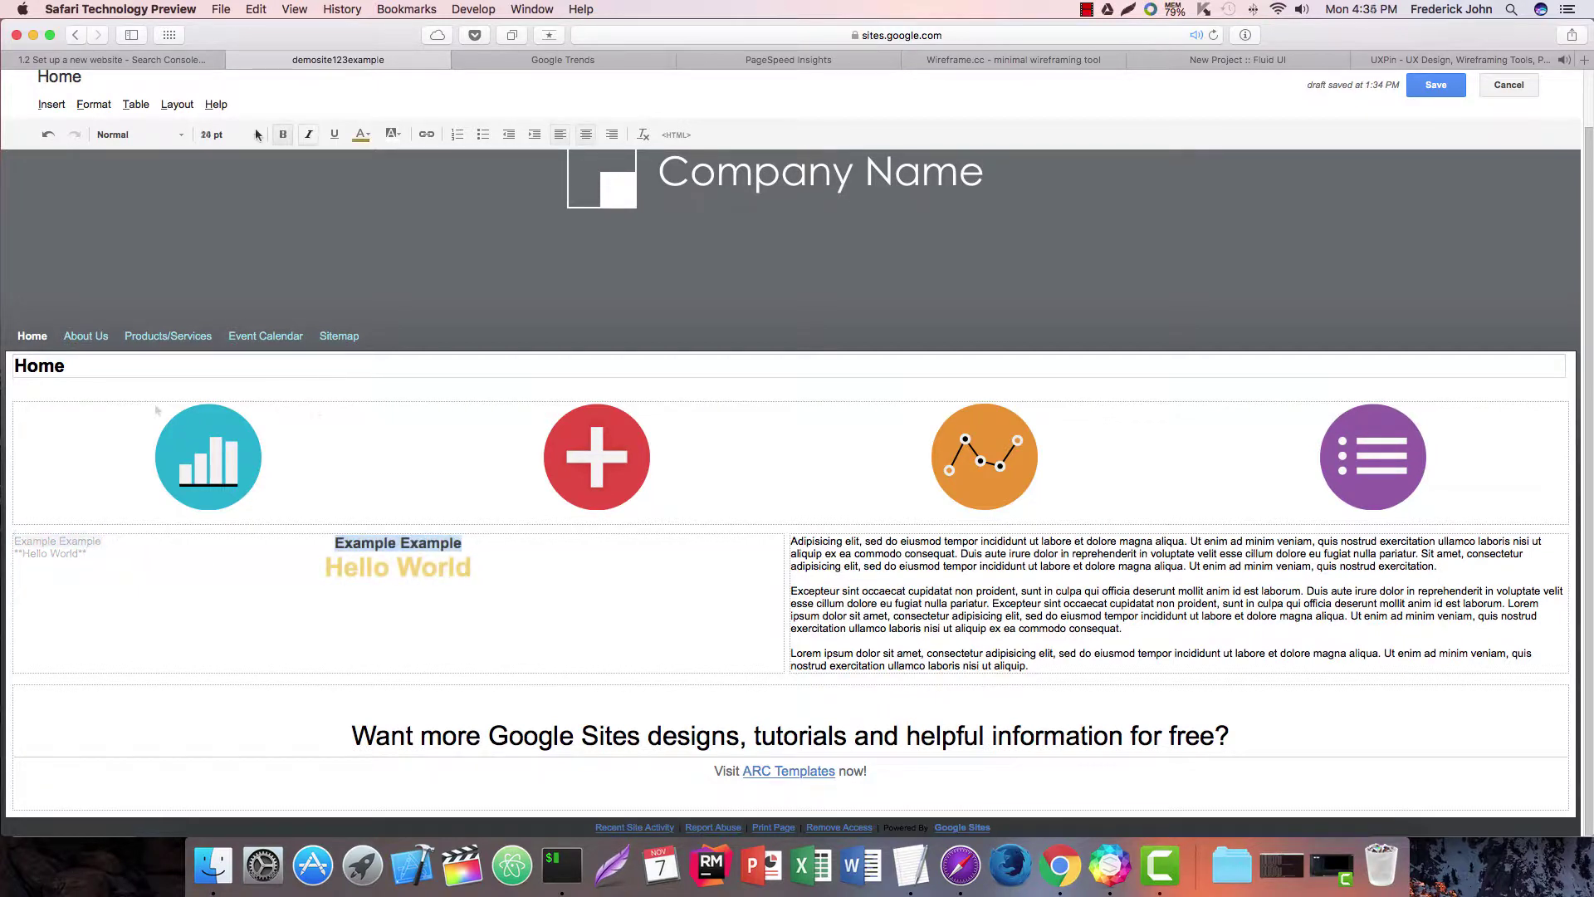
click(255, 134)
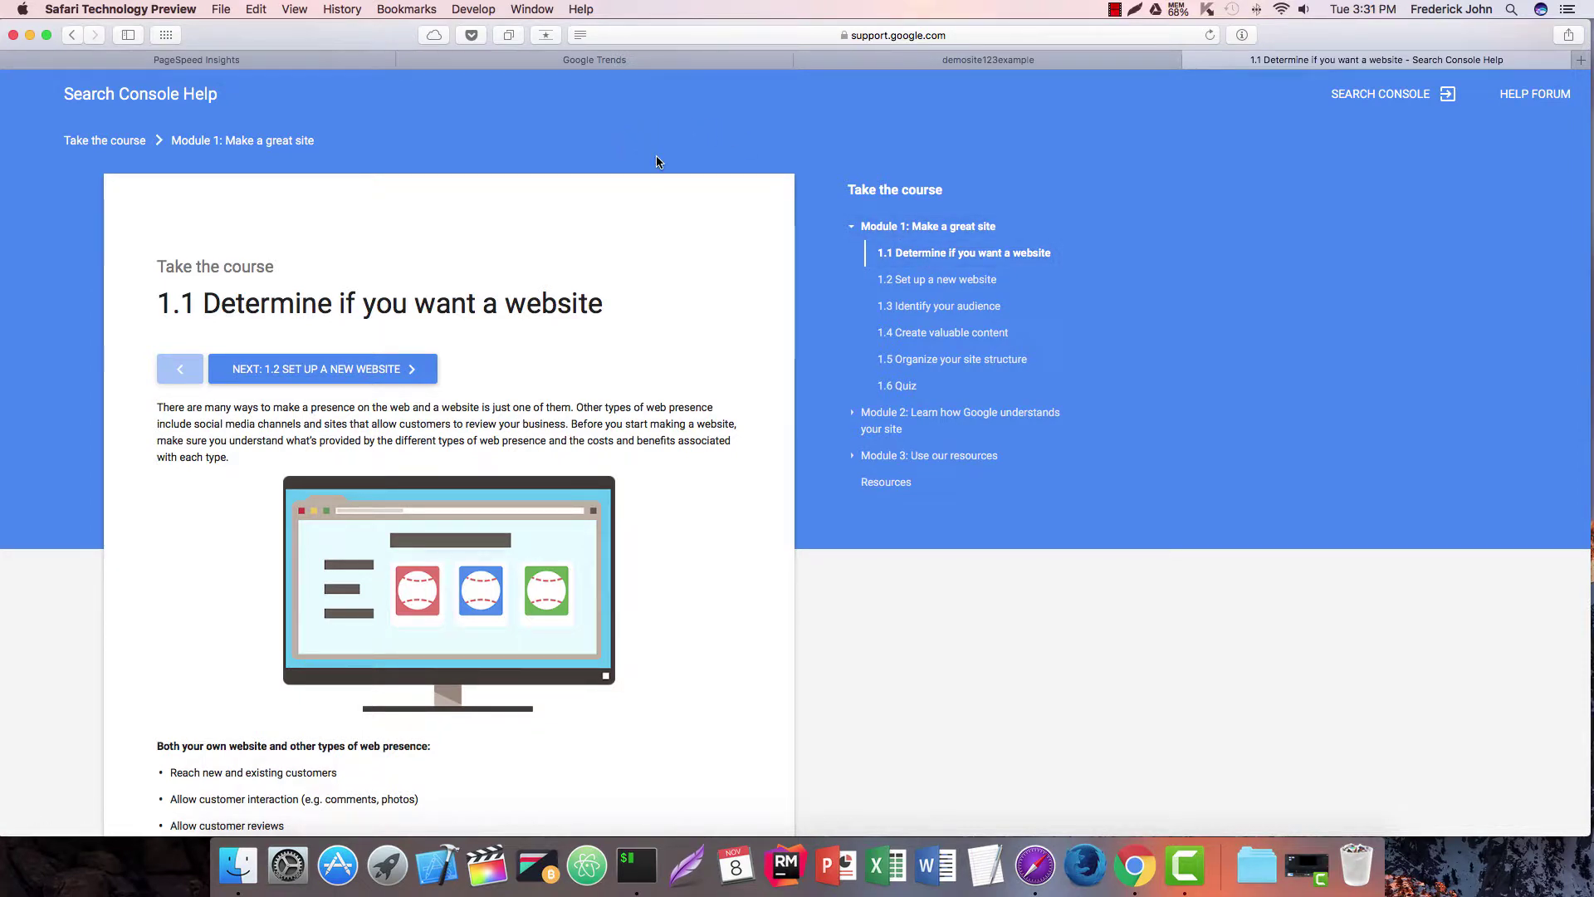
Go from the course page to the demo site and examine its About Us page, including the embedded map.
scroll(656, 156, down, 1)
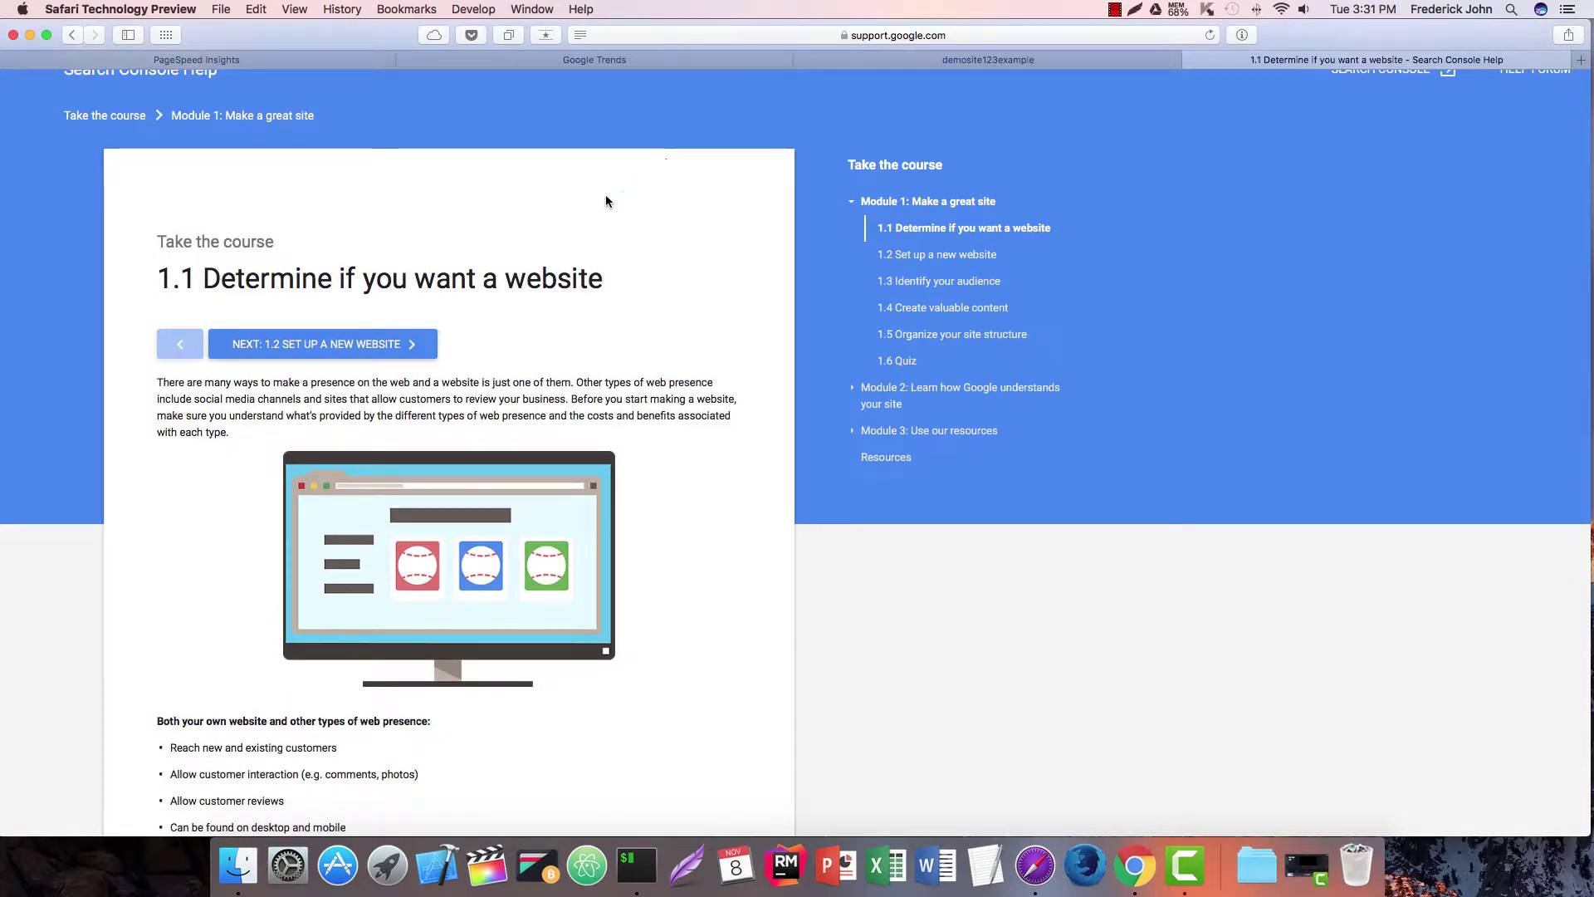
scroll(572, 224, up, 3)
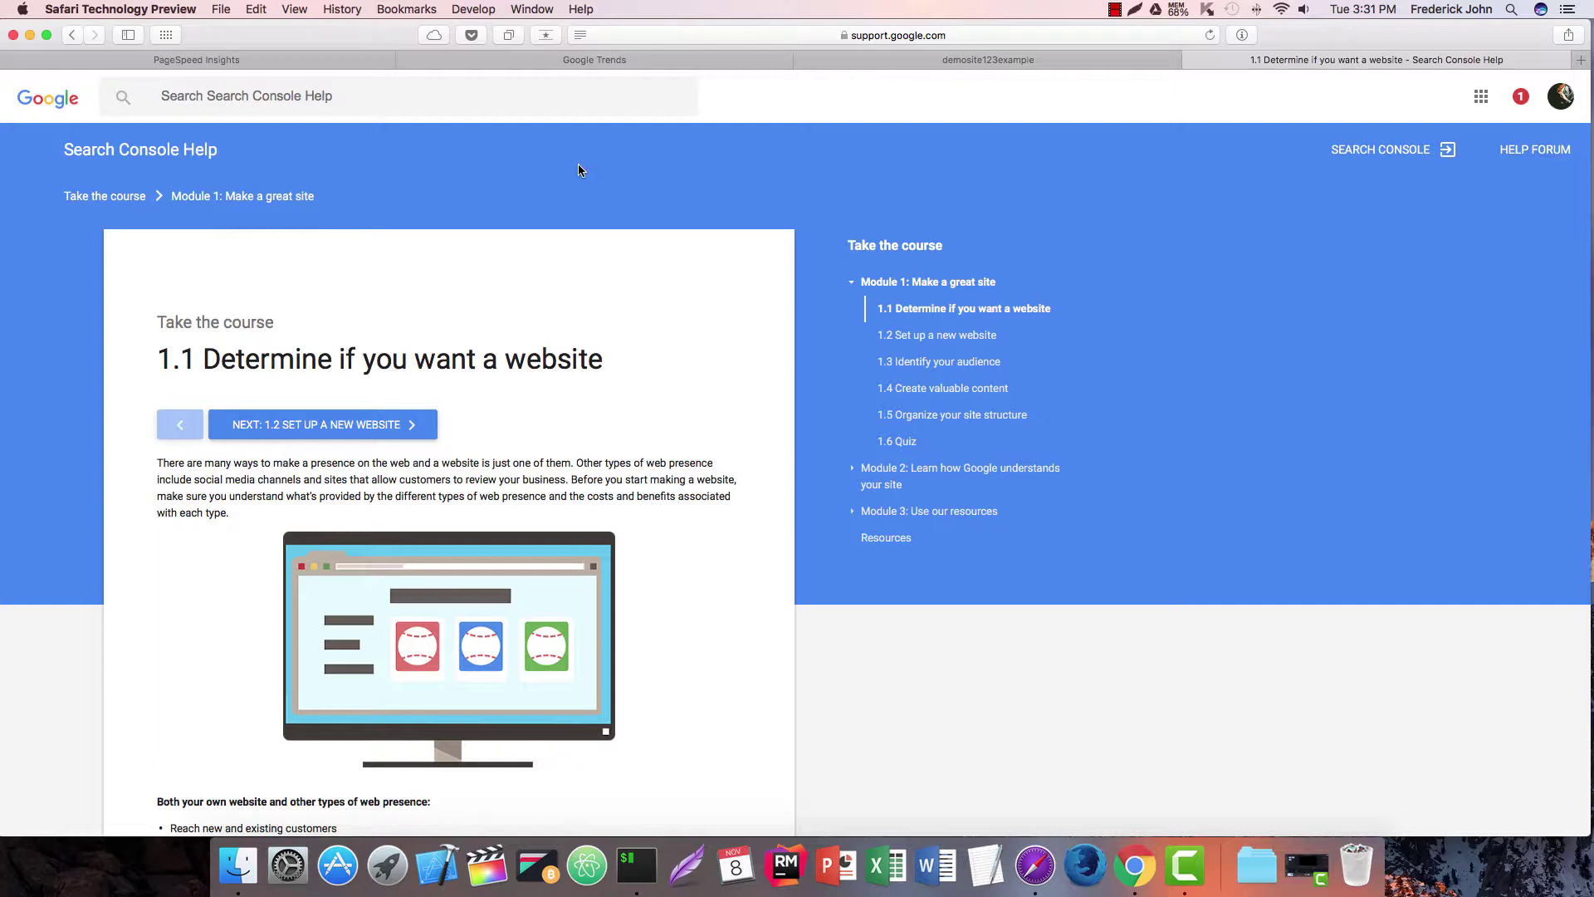
click(1083, 58)
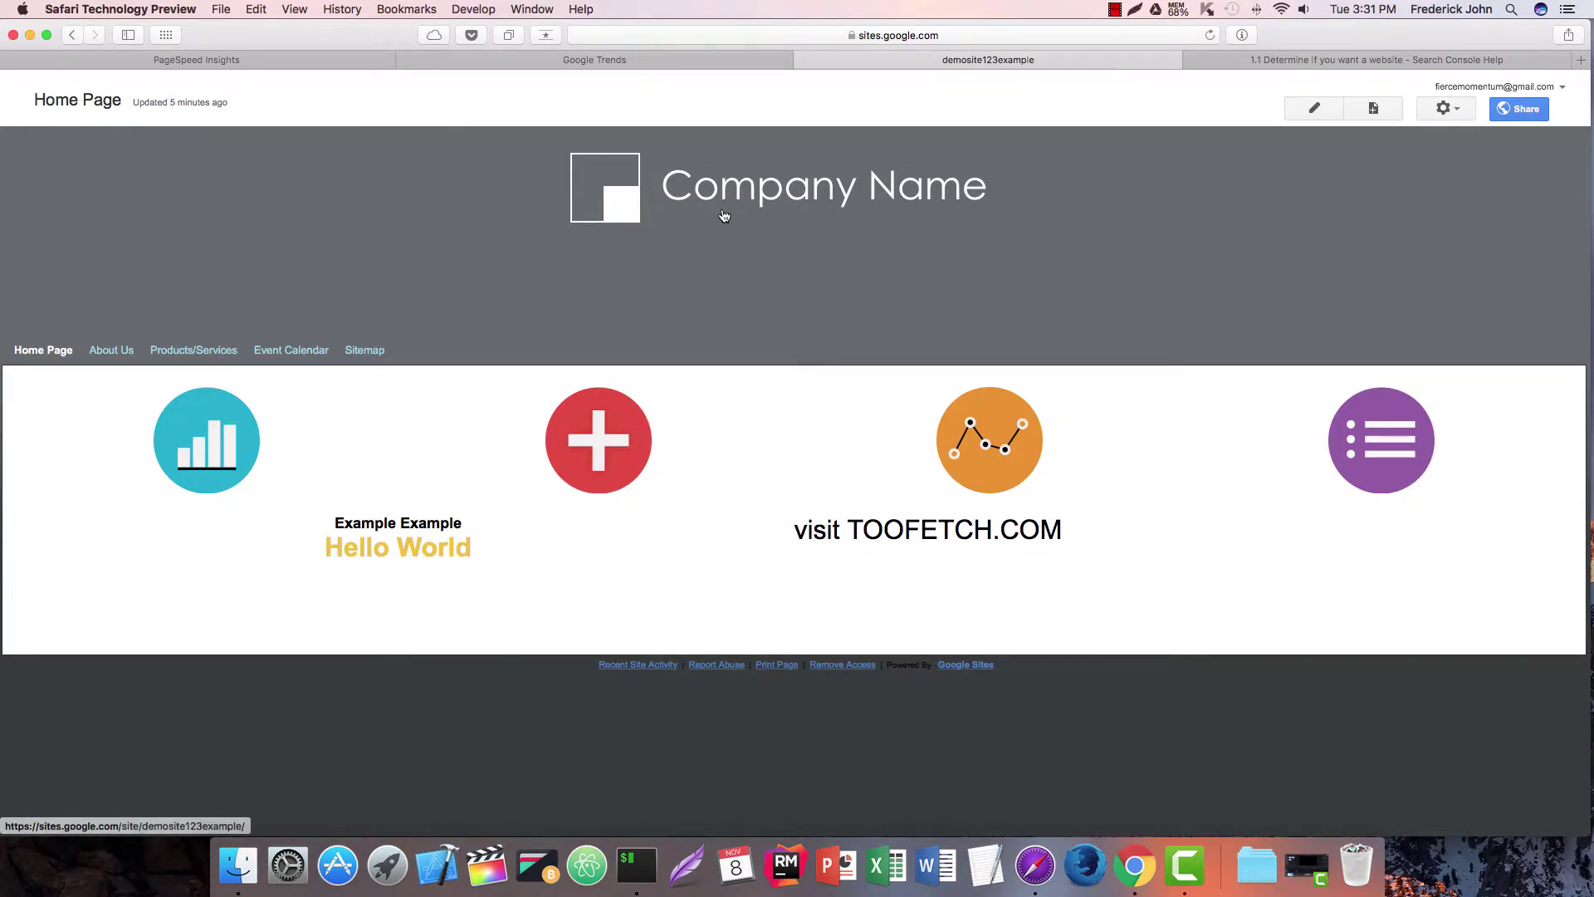
click(119, 358)
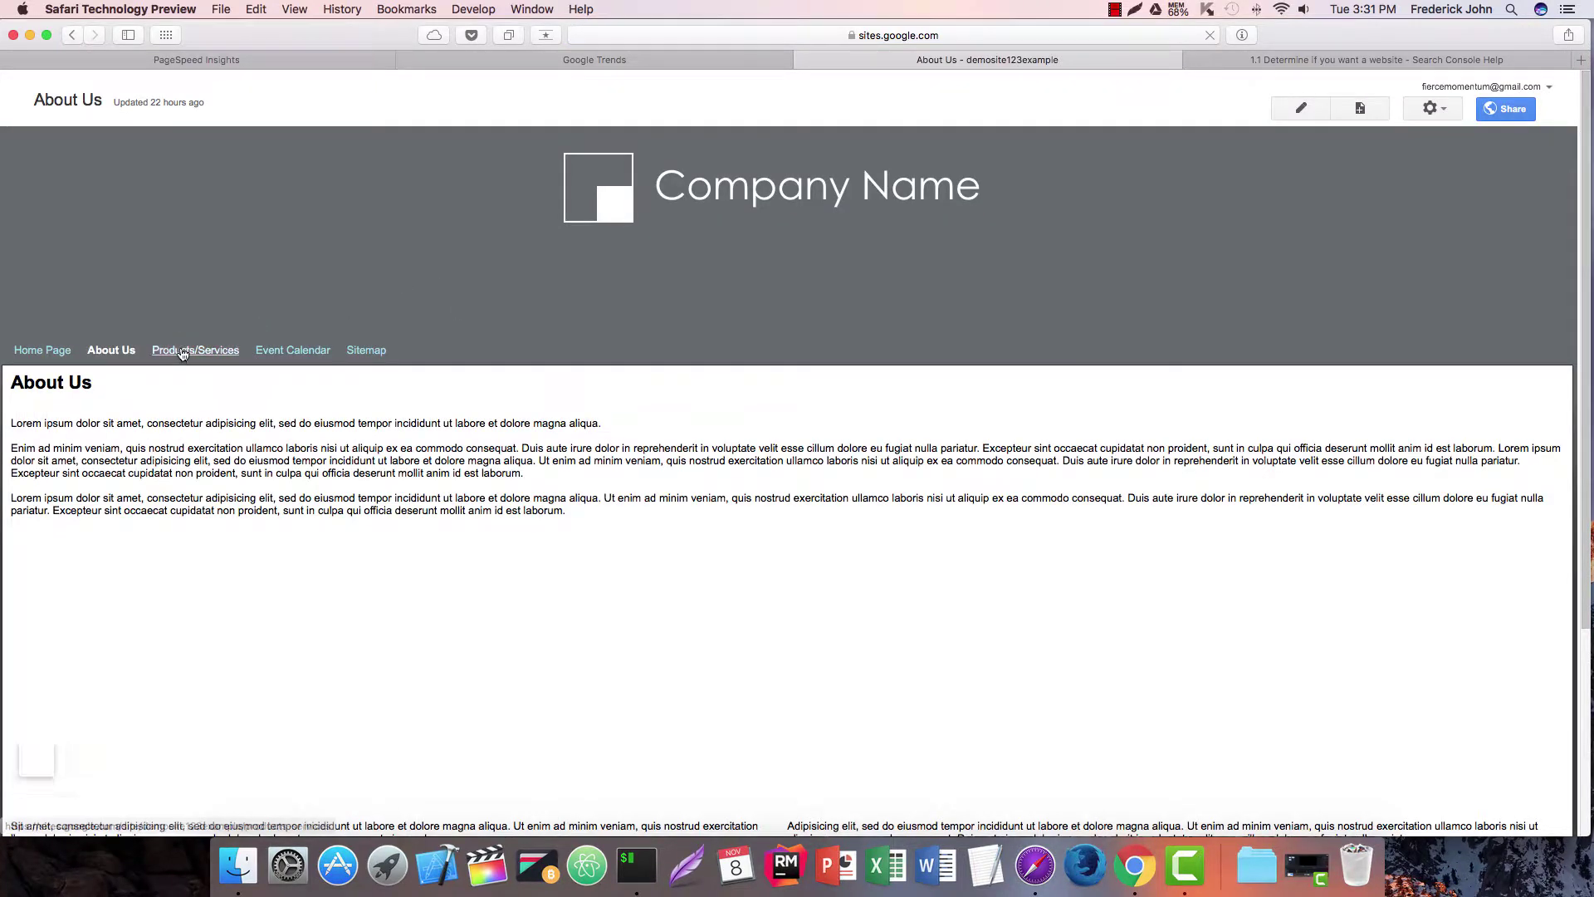
scroll(185, 416, down, 5)
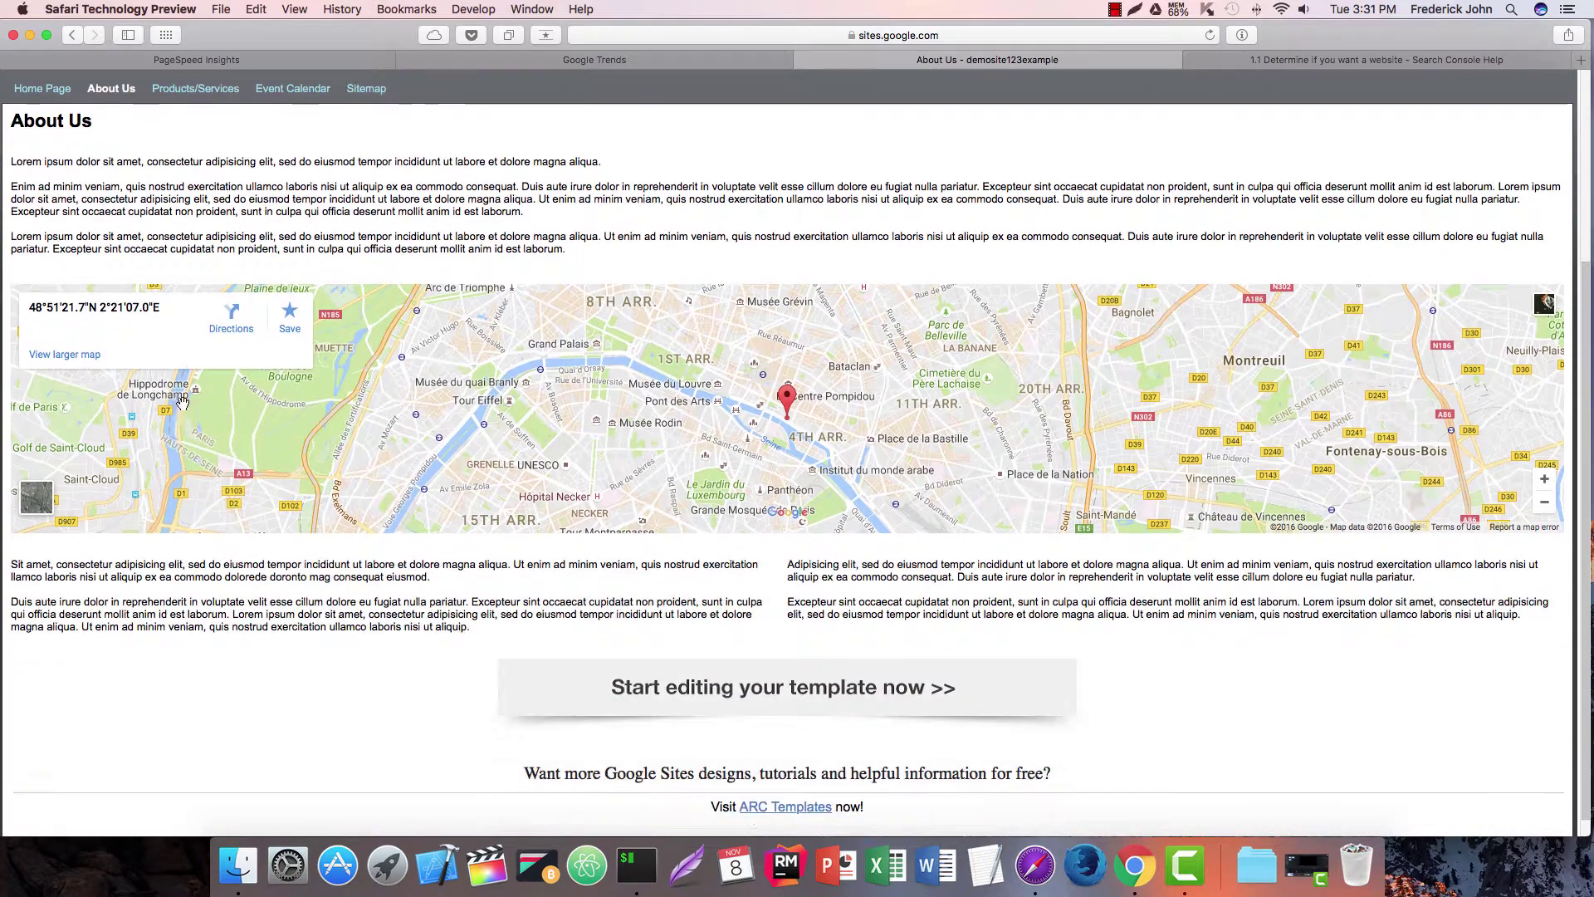
scroll(185, 400, up, 3)
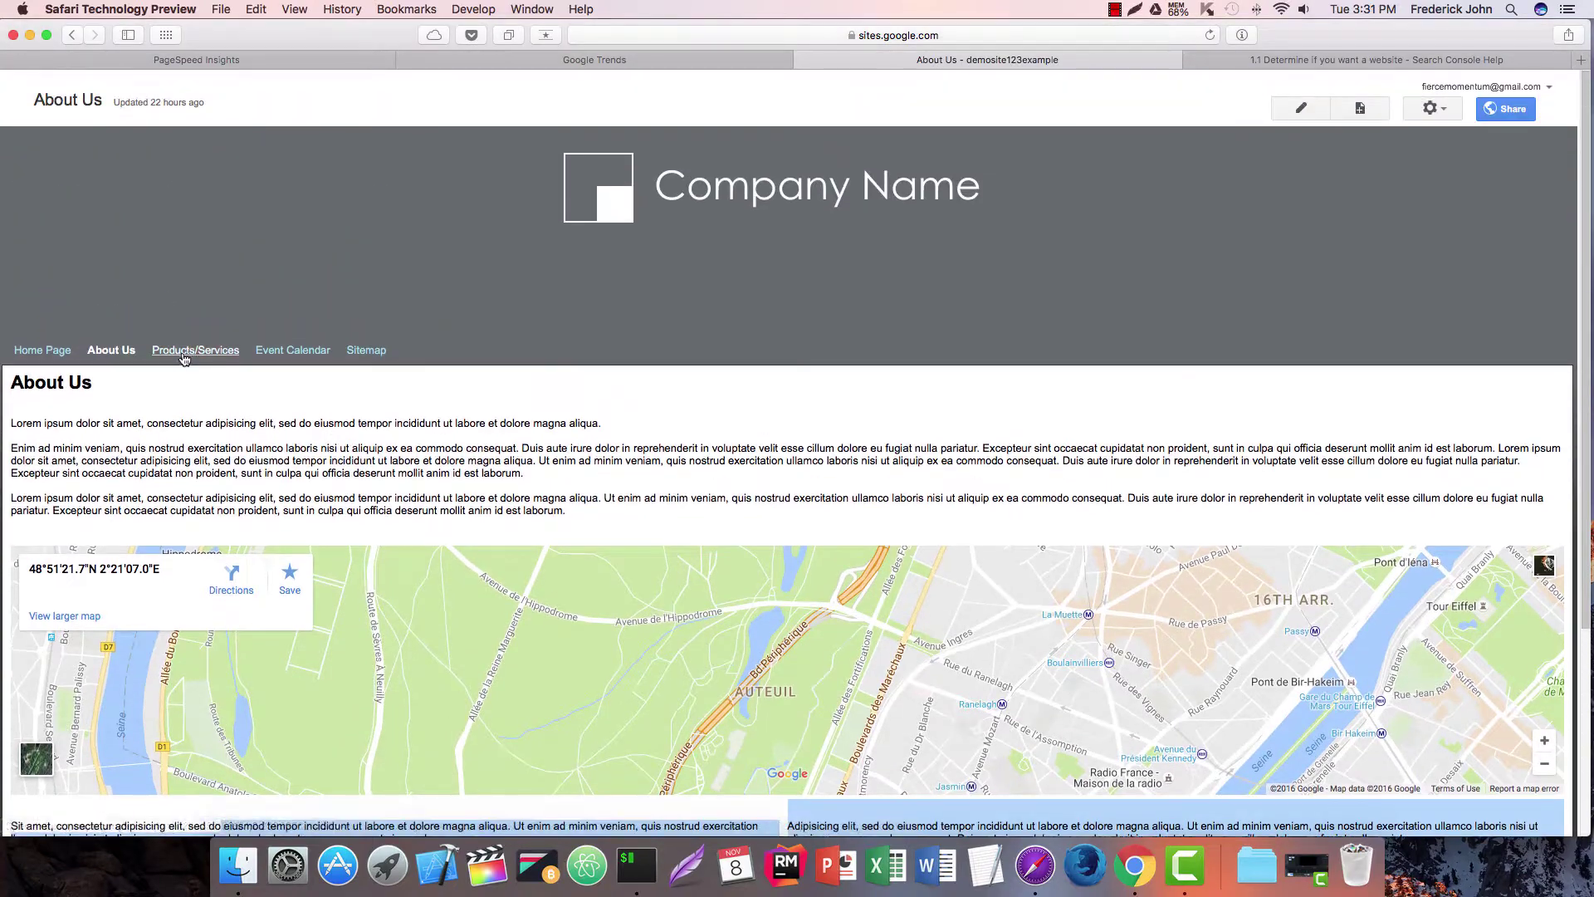
Look through the demo site's Products/Services page and its Event Calendar page.
click(184, 350)
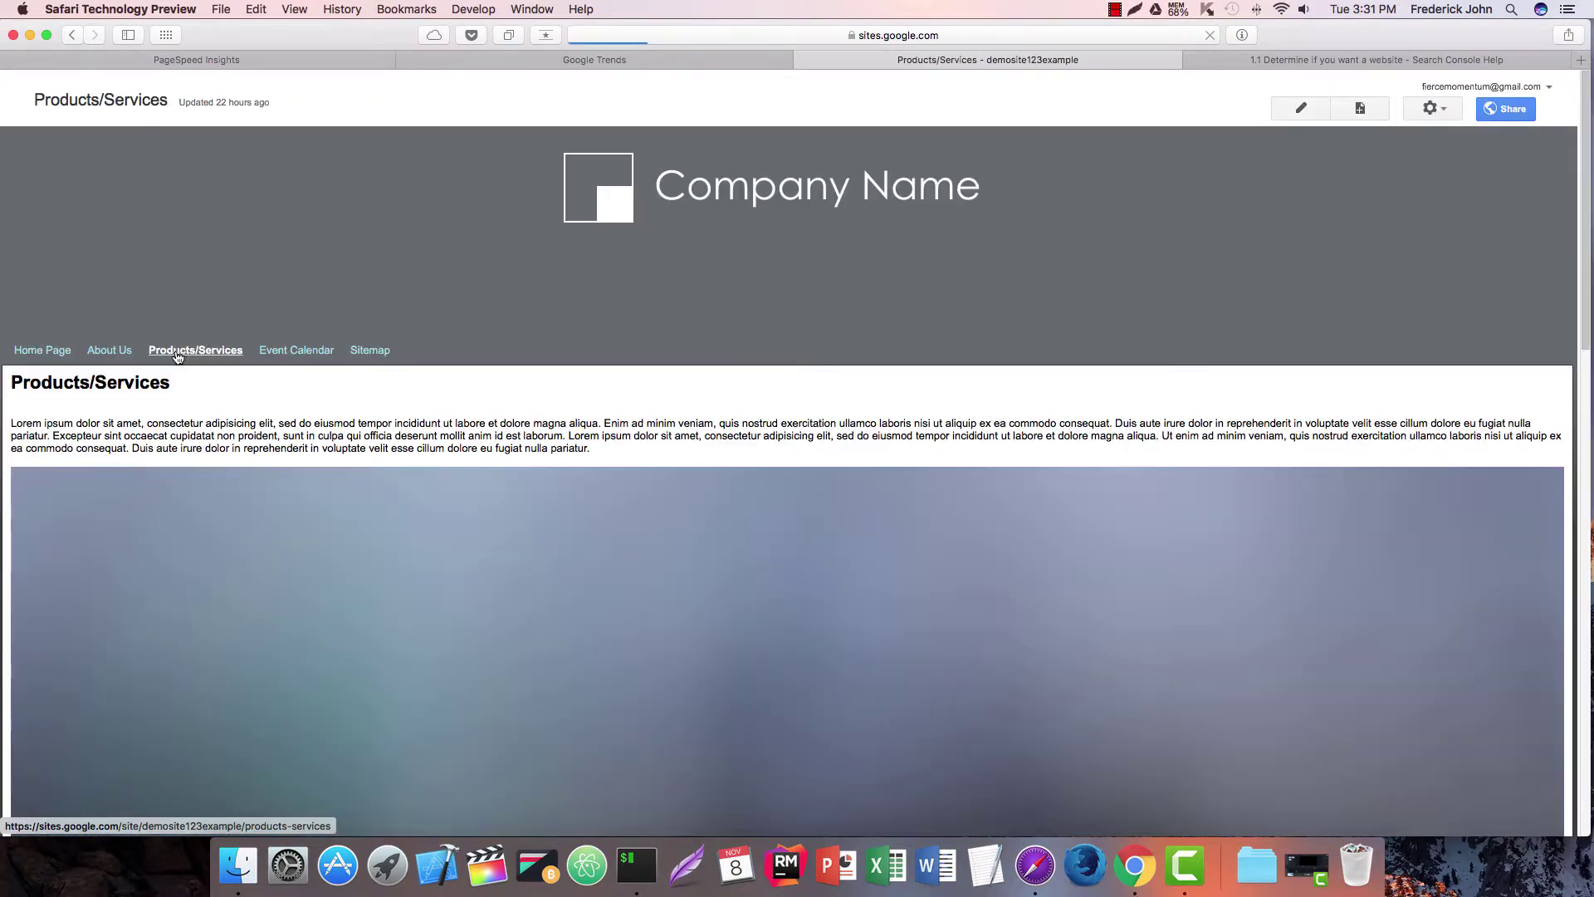
scroll(224, 411, down, 3)
scroll(221, 412, down, 10)
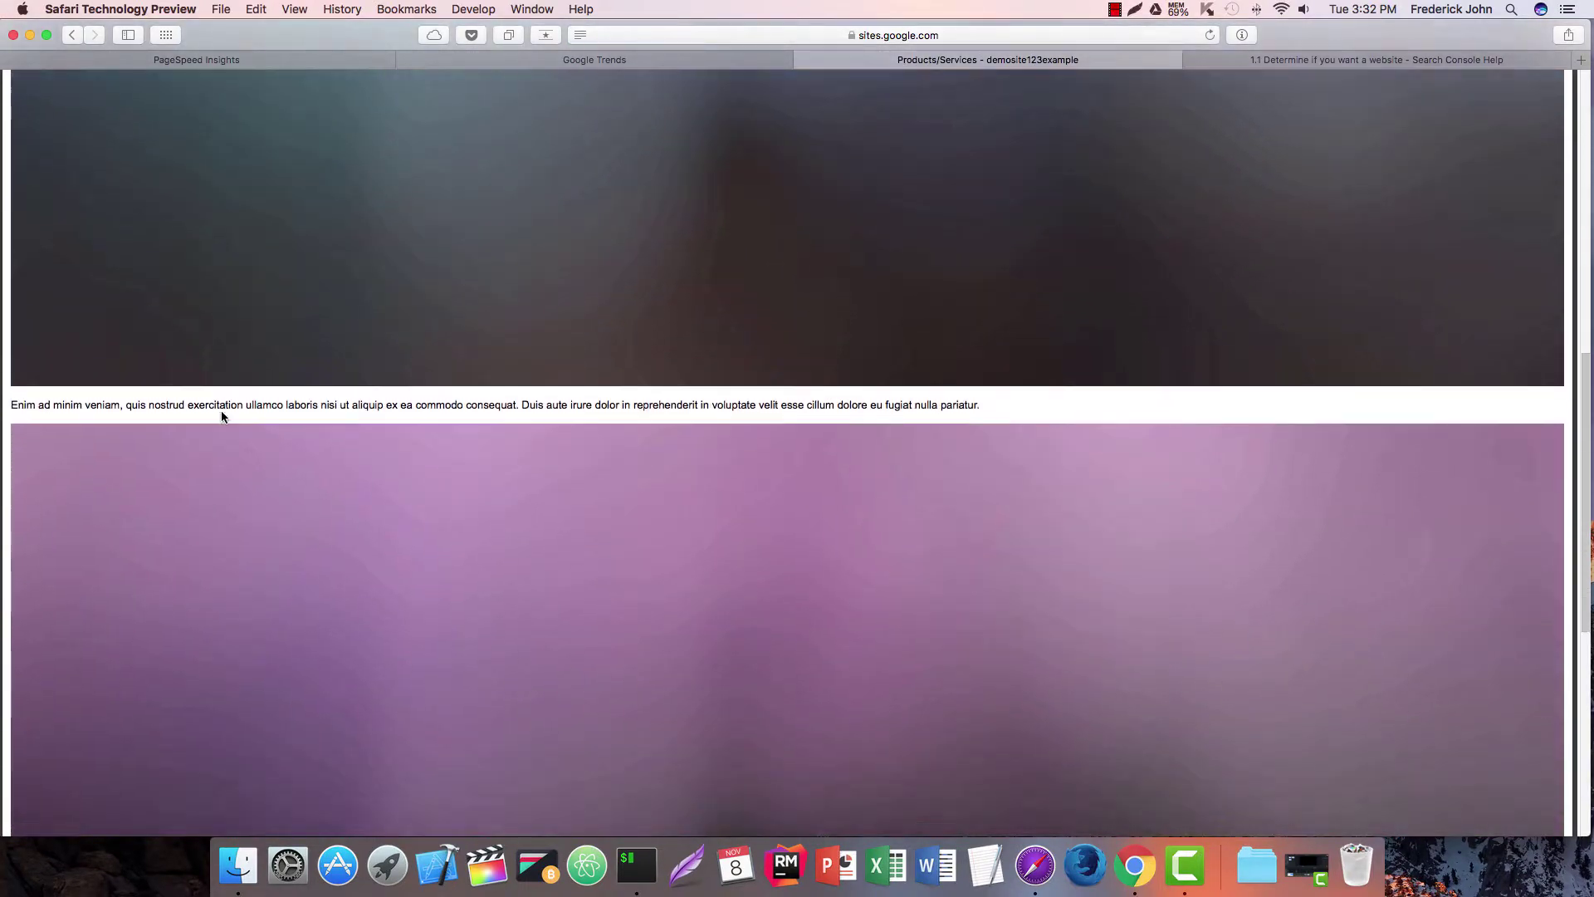
scroll(220, 411, up, 10)
scroll(220, 417, up, 4)
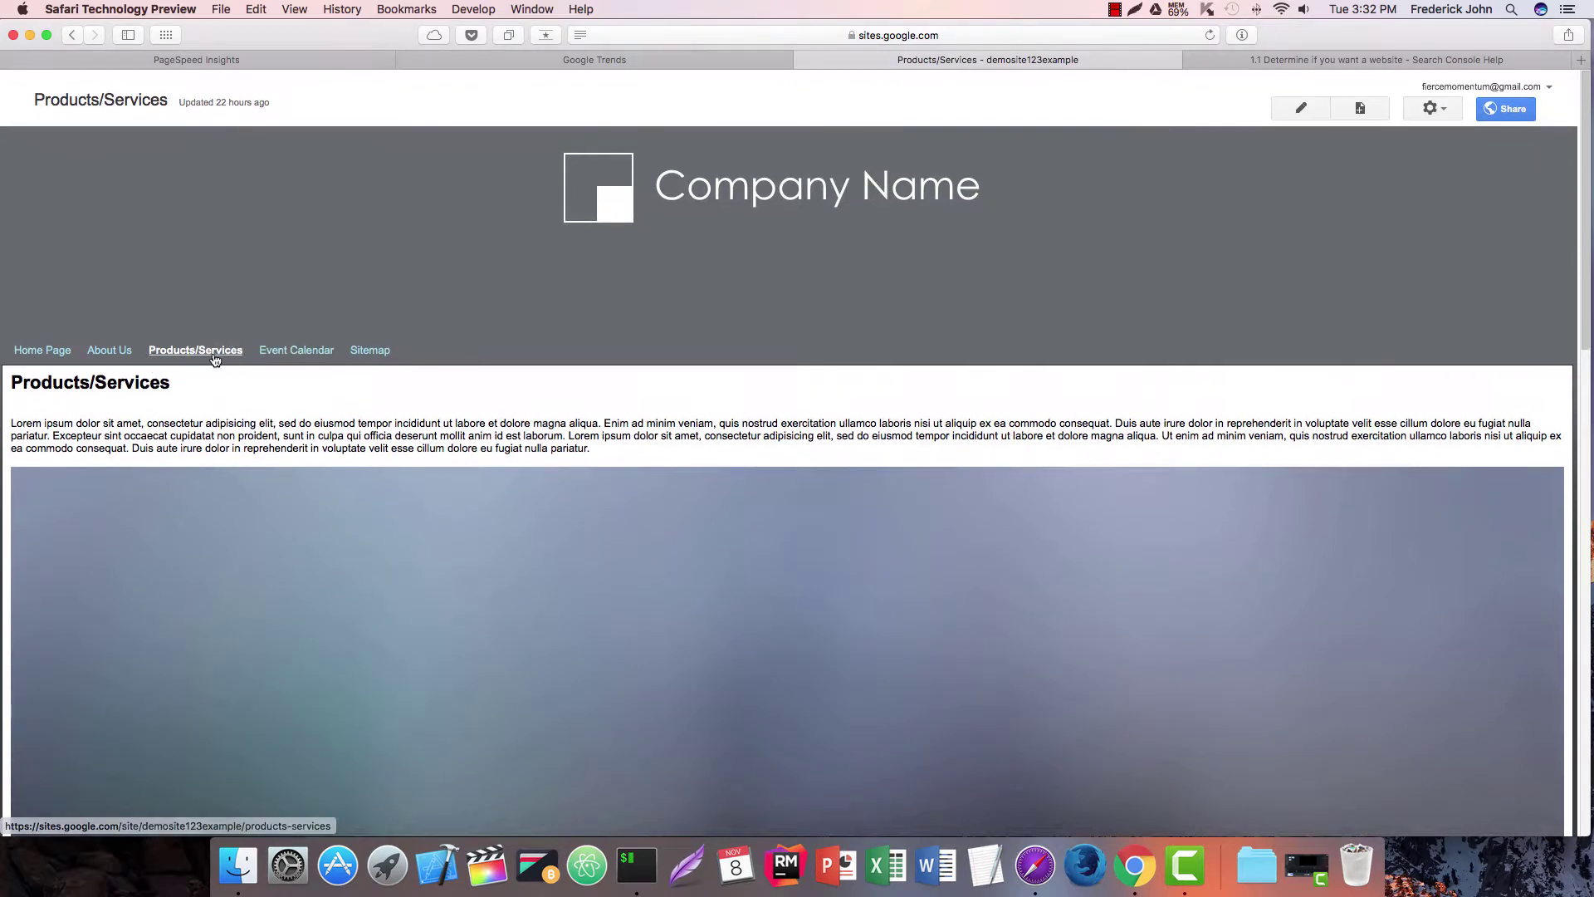
click(279, 352)
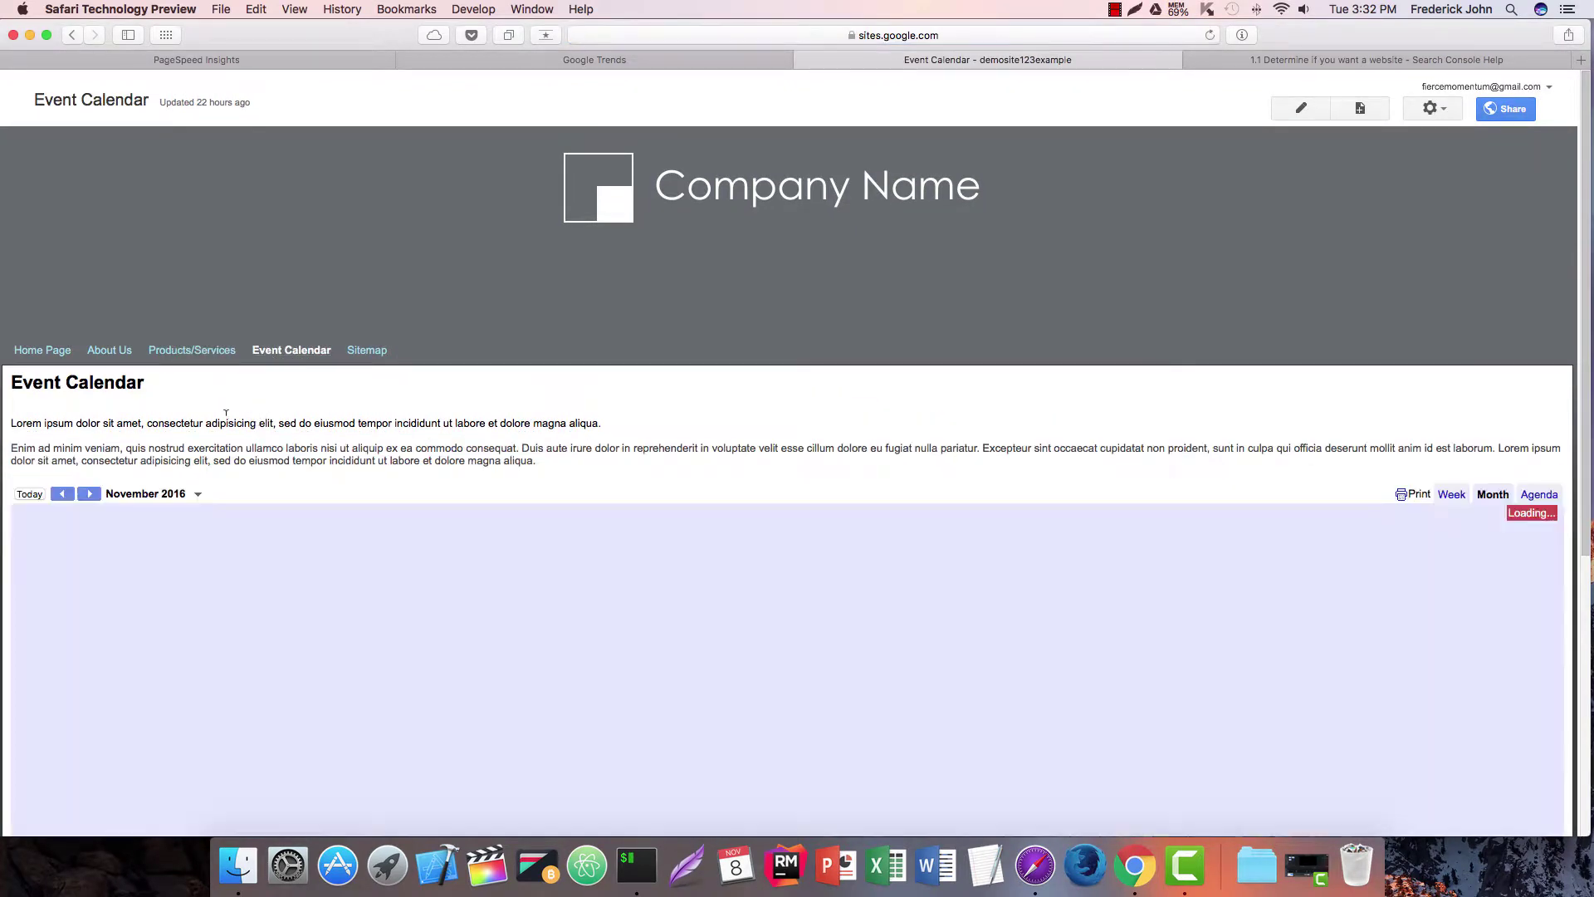
scroll(249, 510, down, 5)
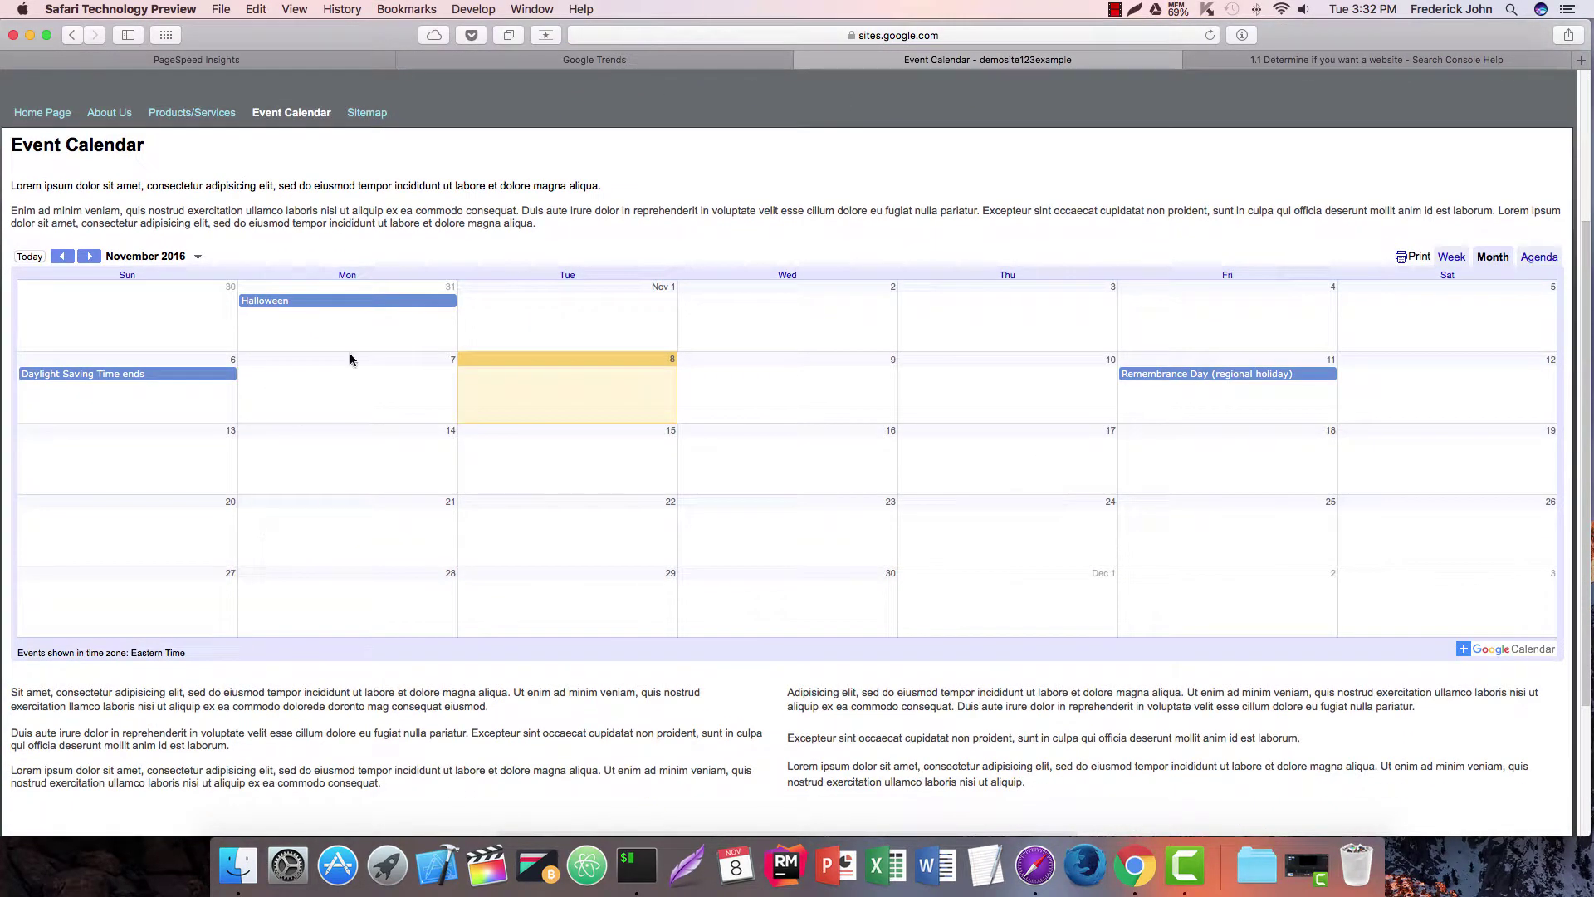
Look through the rest of the Event Calendar page and return to the demo site's home page.
scroll(394, 623, down, 4)
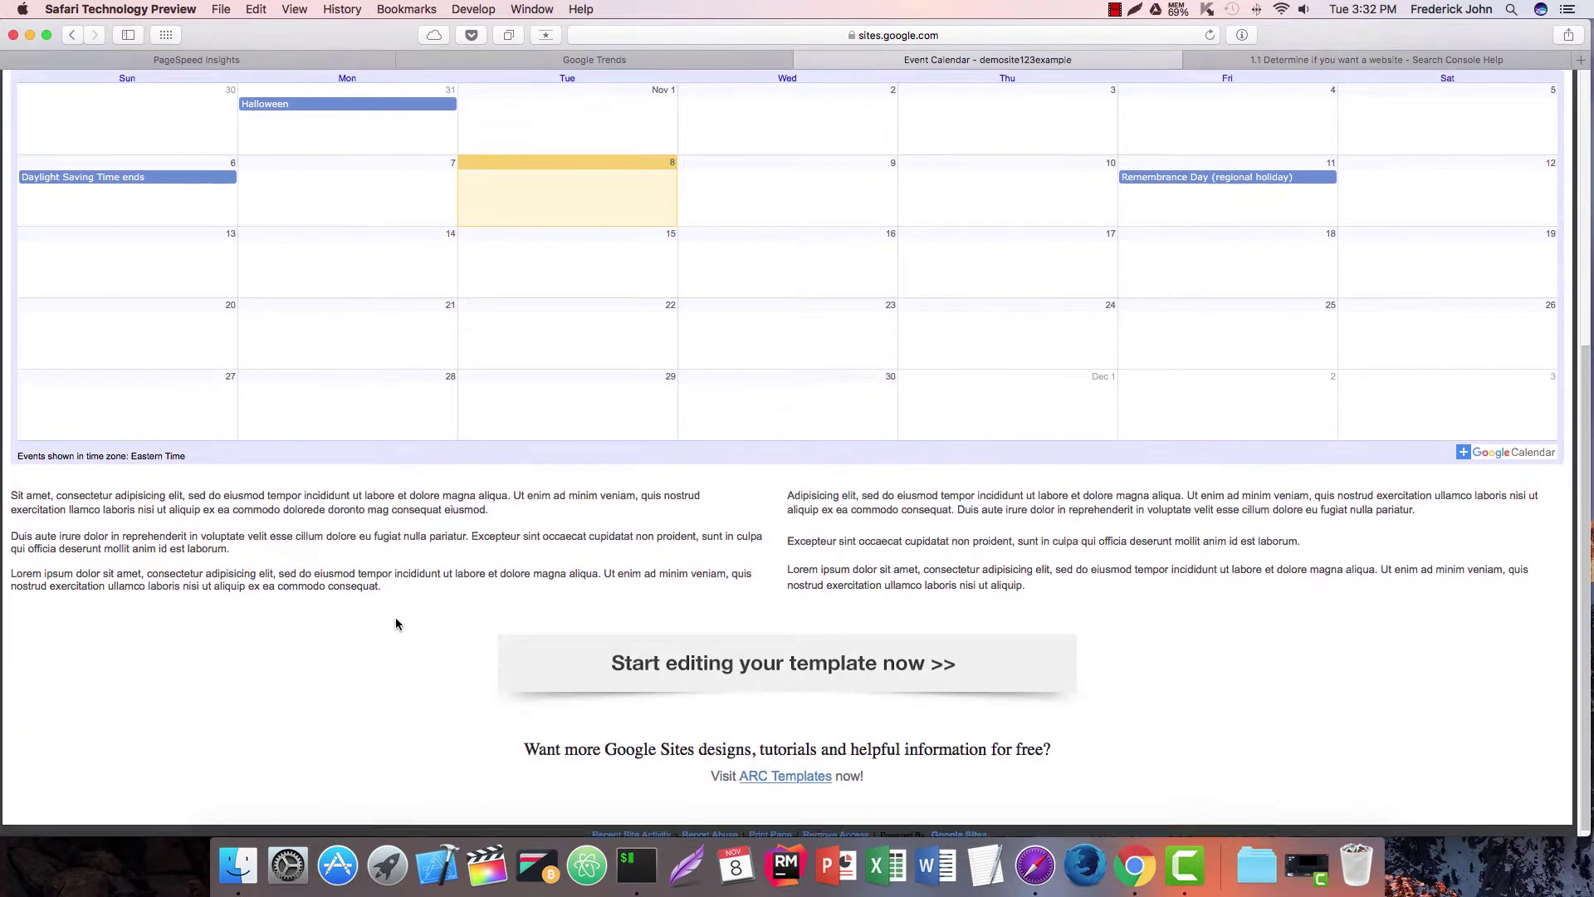
scroll(482, 700, down, 2)
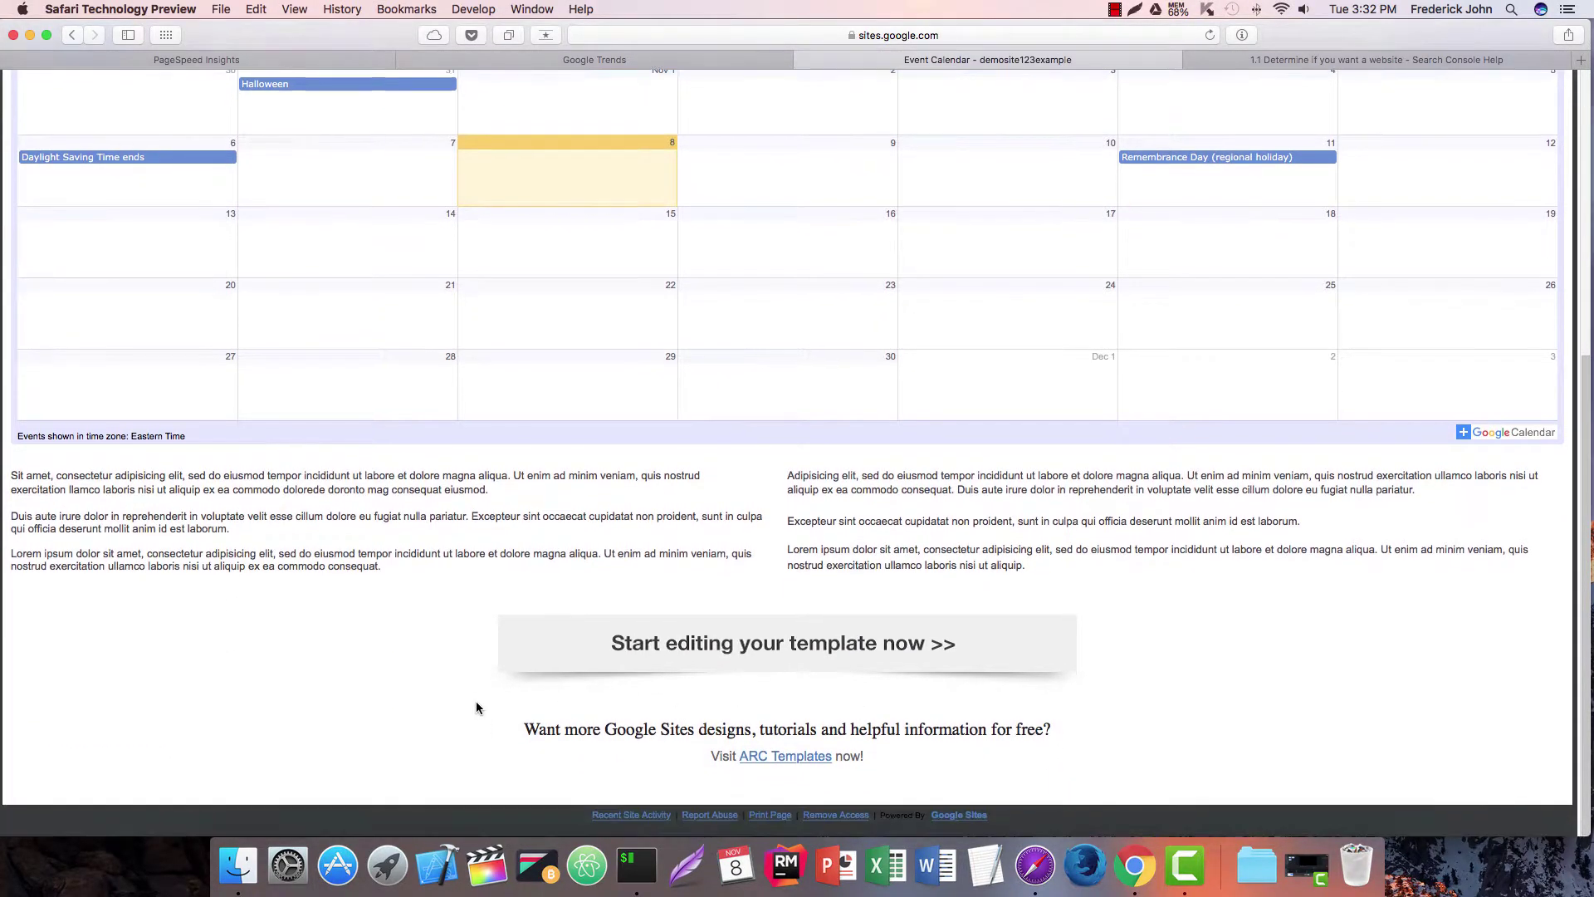
scroll(409, 634, up, 9)
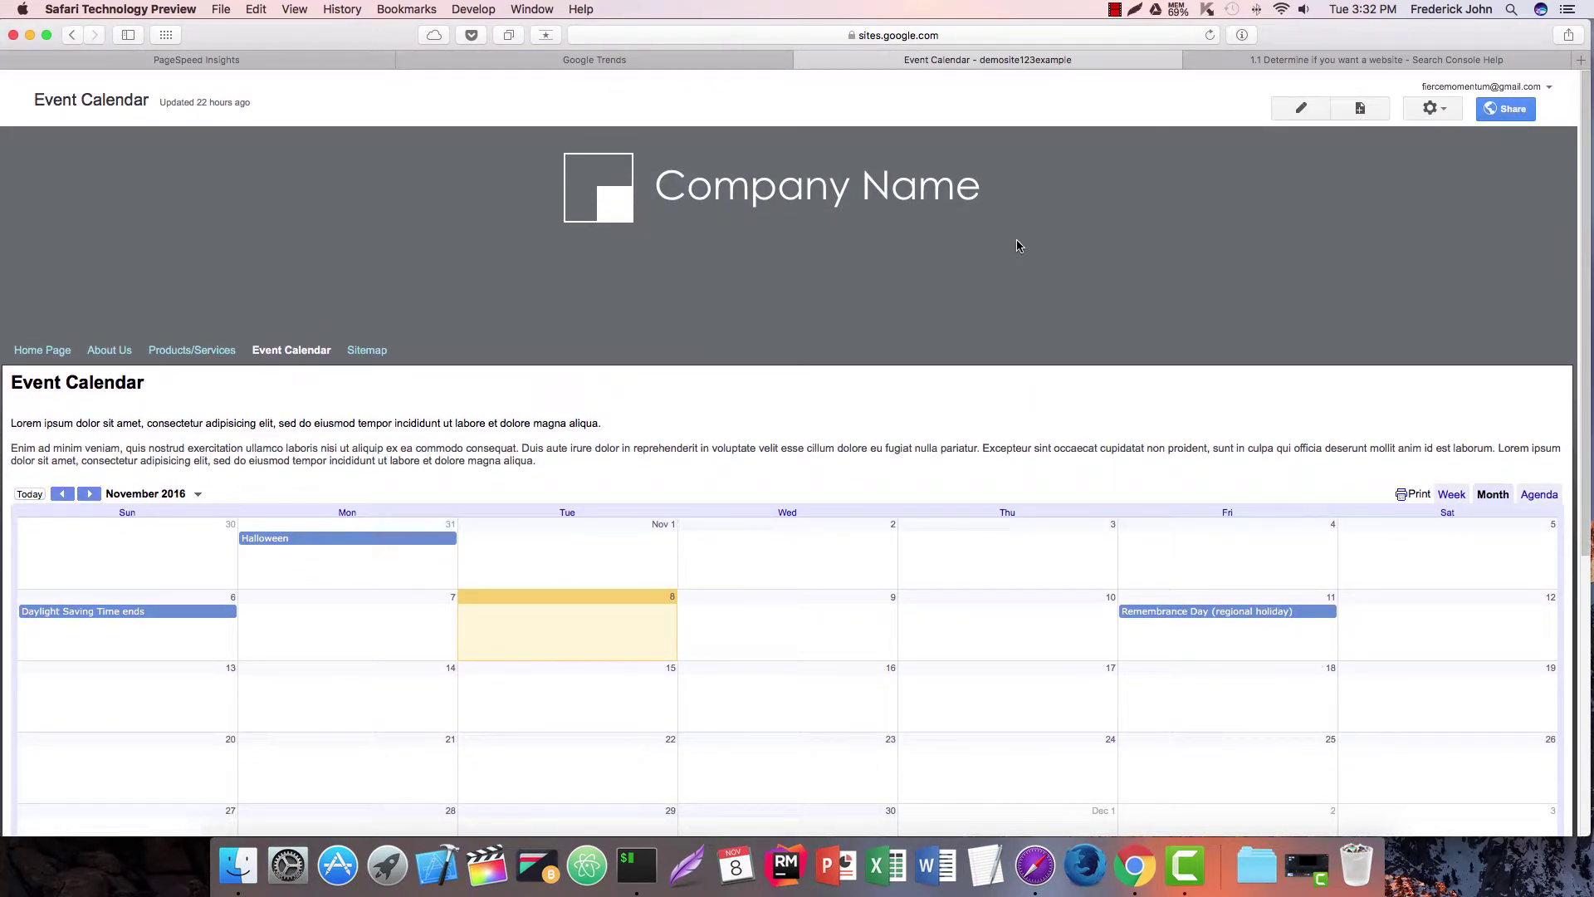
click(66, 353)
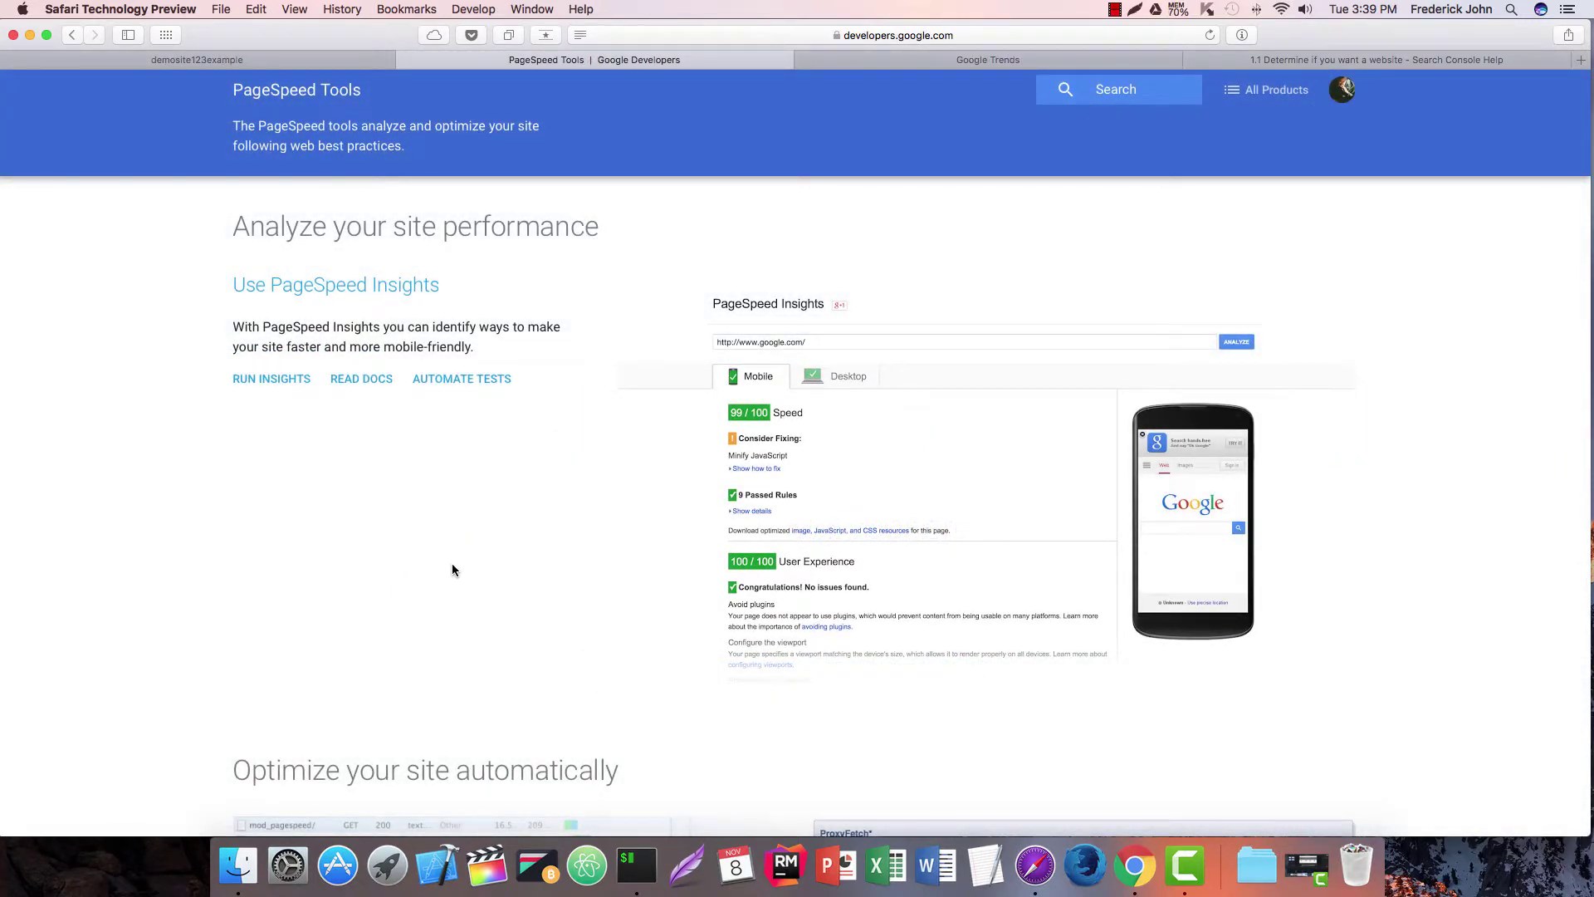
Look over the PageSpeed Tools page, including its site analysis and automatic optimization sections.
scroll(448, 565, down, 5)
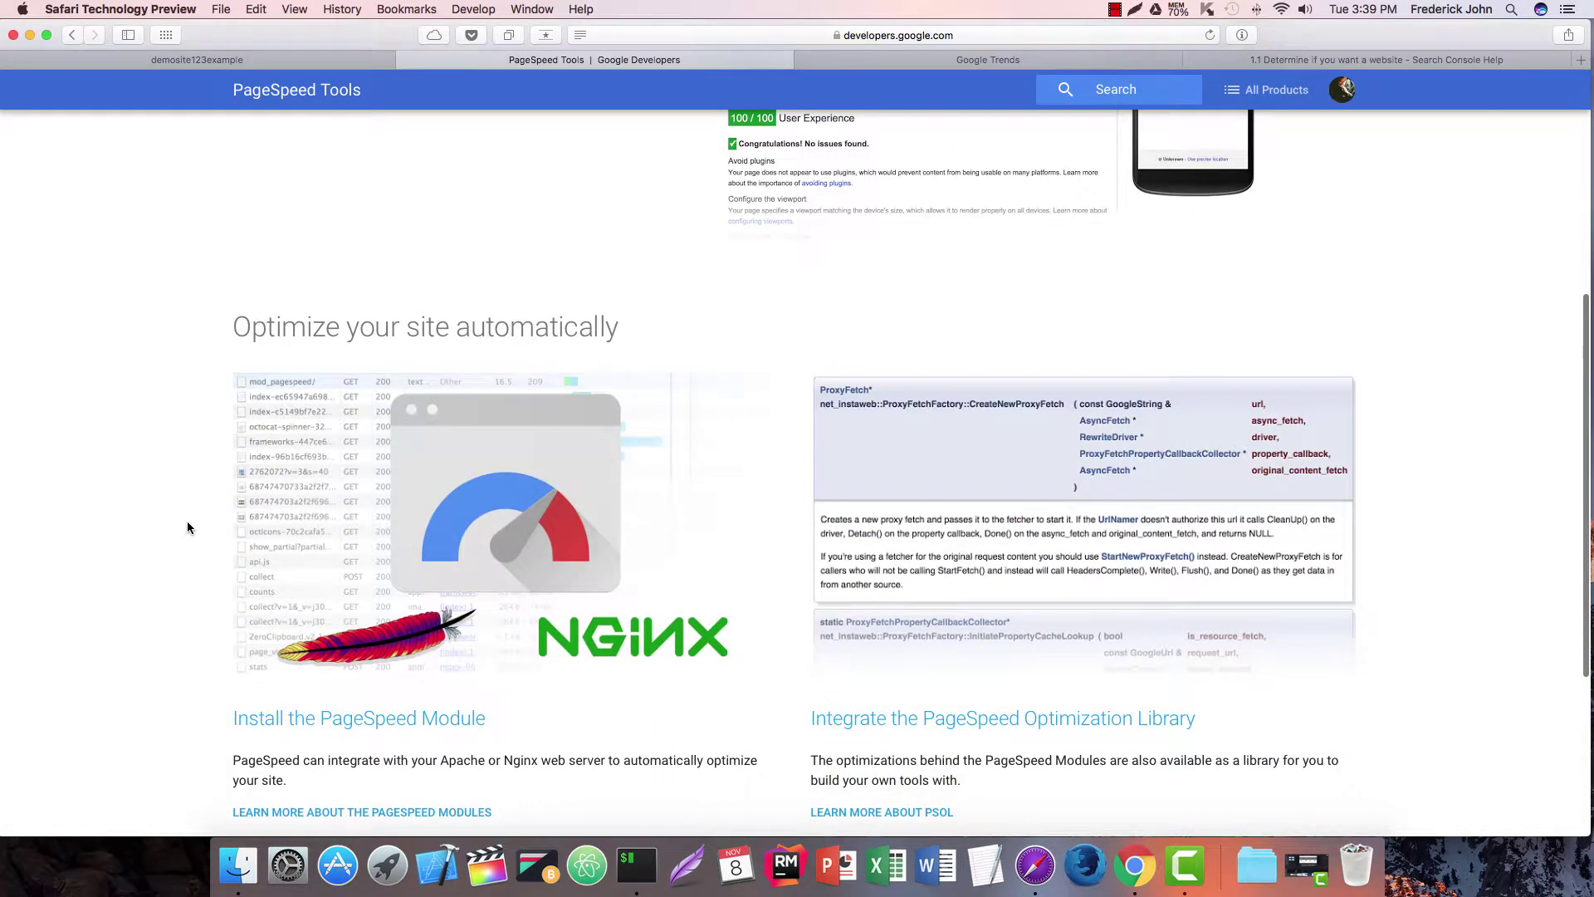
scroll(304, 536, up, 3)
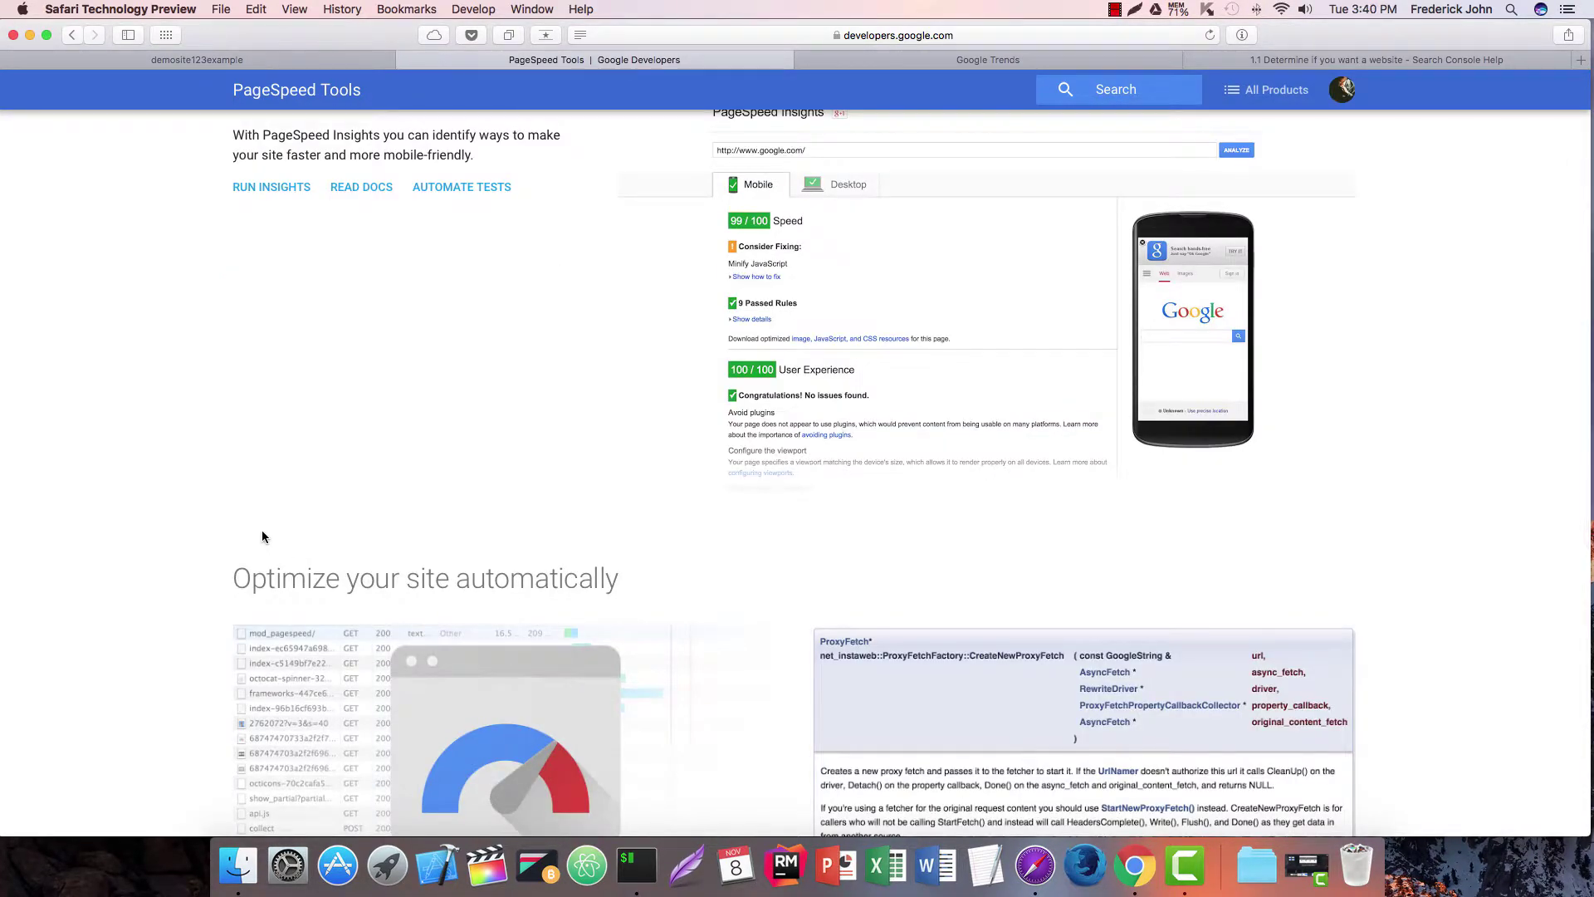
scroll(241, 533, up, 2)
scroll(243, 531, down, 6)
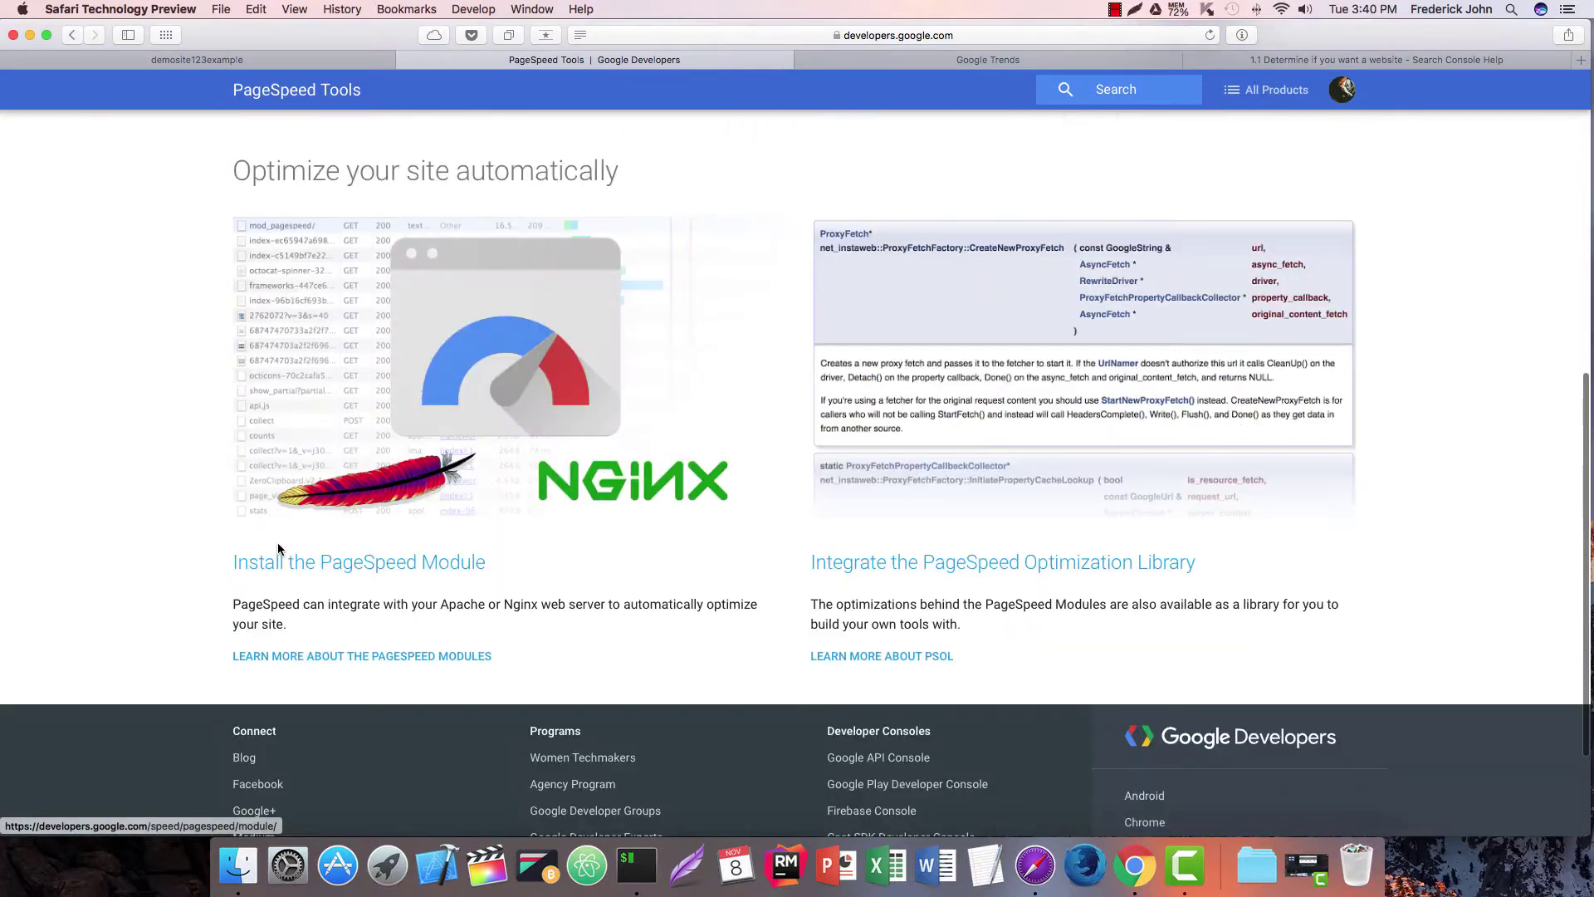
scroll(380, 472, up, 7)
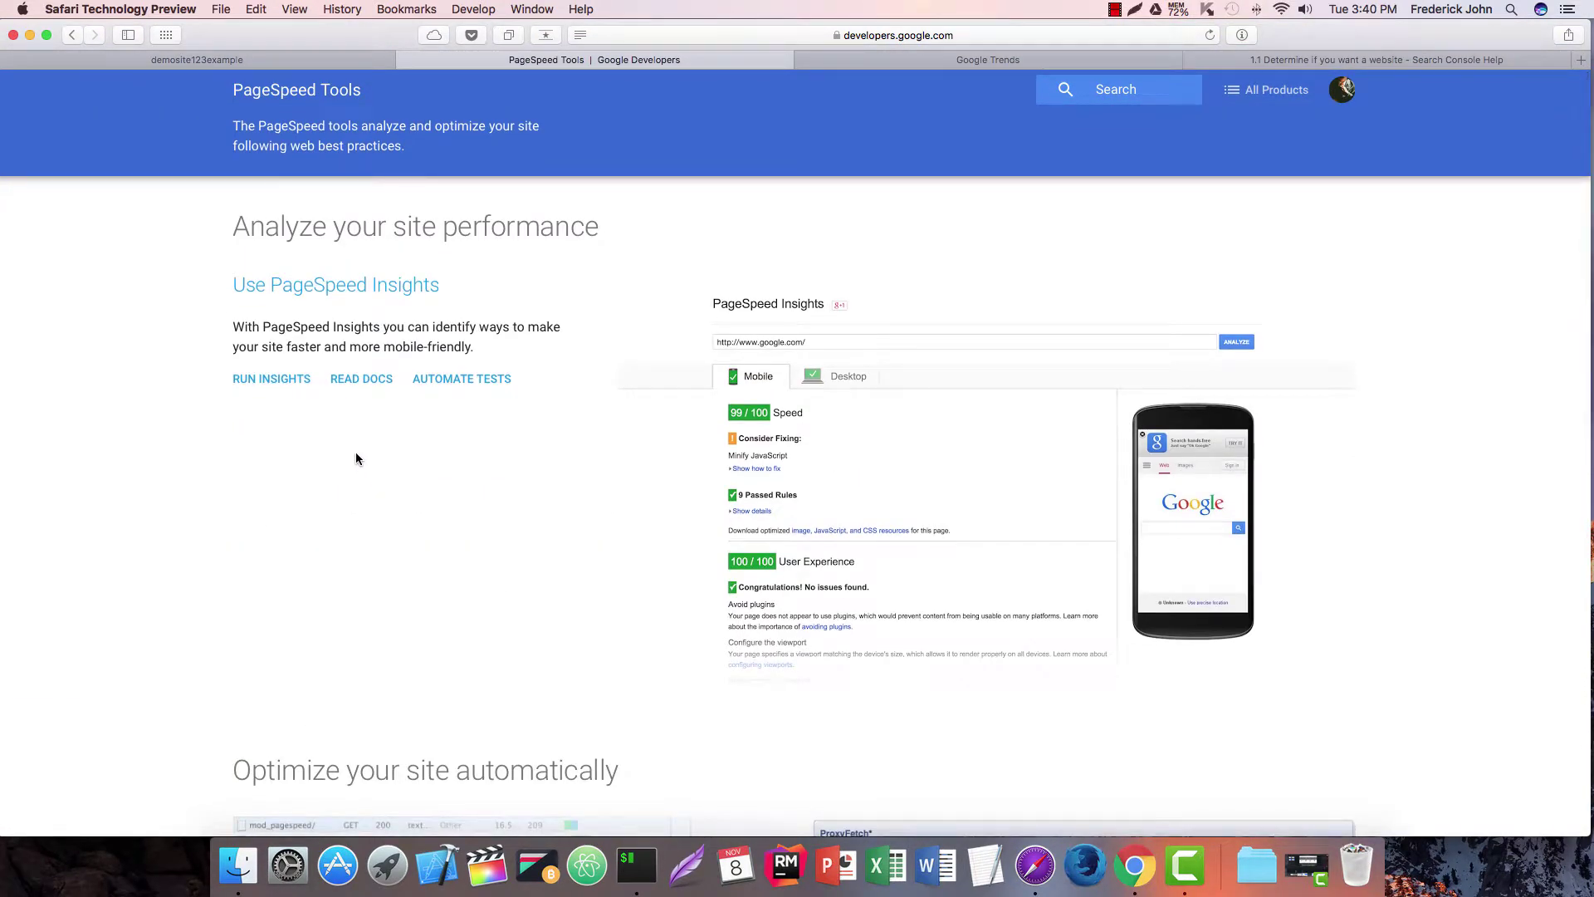
click(402, 292)
click(345, 326)
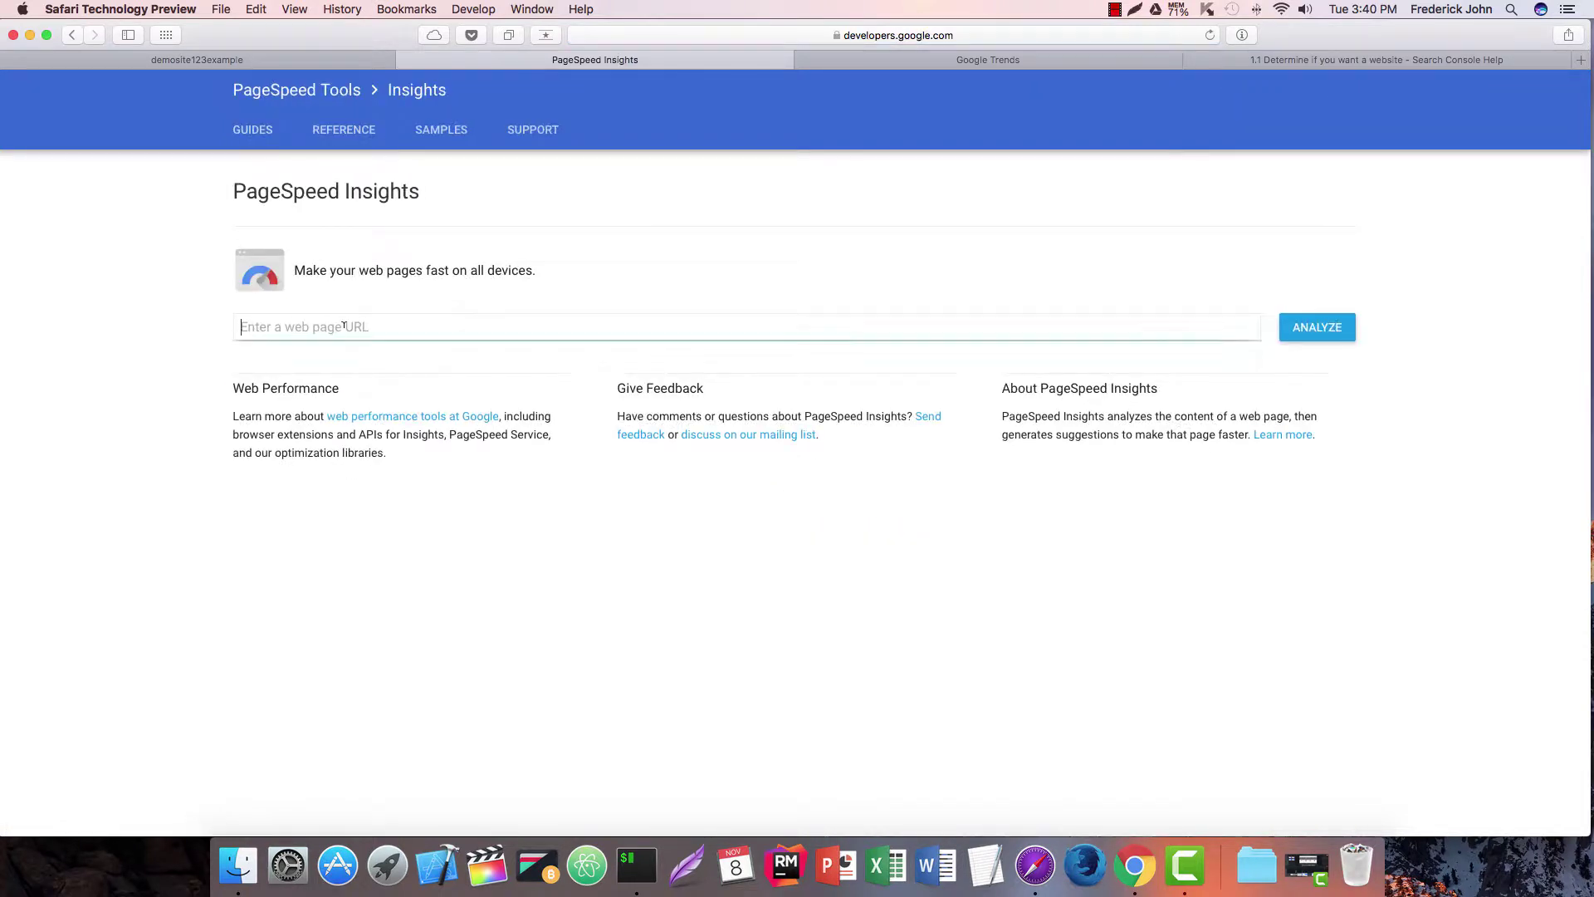
text(http://www.toofetch.com/)
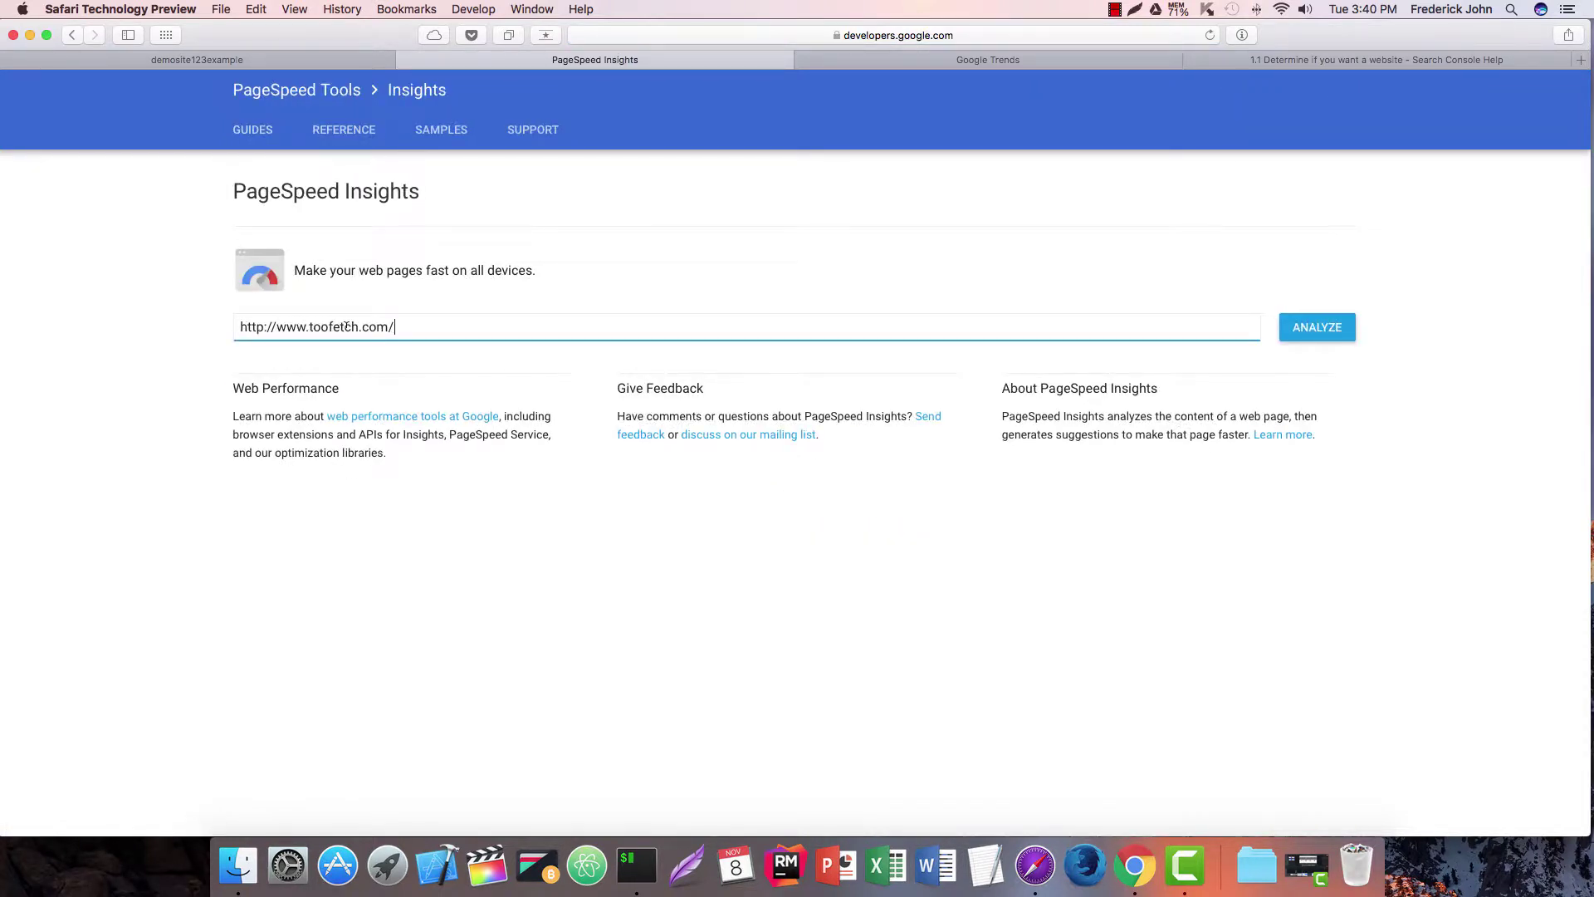
click(1327, 328)
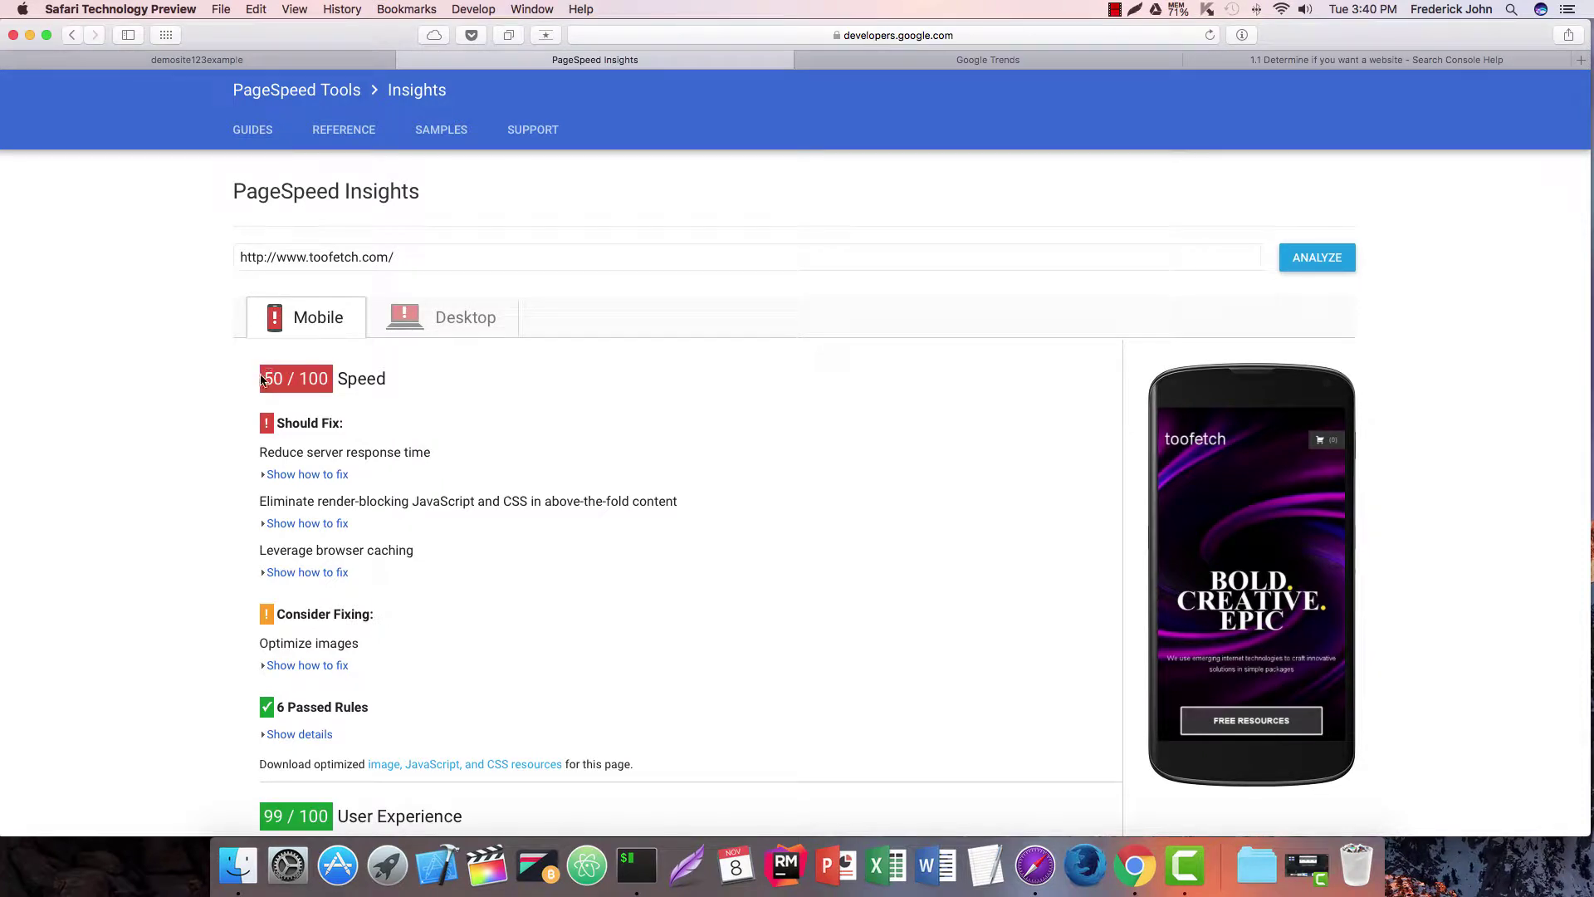
Examine the mobile report's Speed and User Experience scores for the analyzed site.
drag(263, 379, 407, 383)
click(407, 383)
drag(263, 380, 407, 383)
click(352, 412)
scroll(214, 438, down, 4)
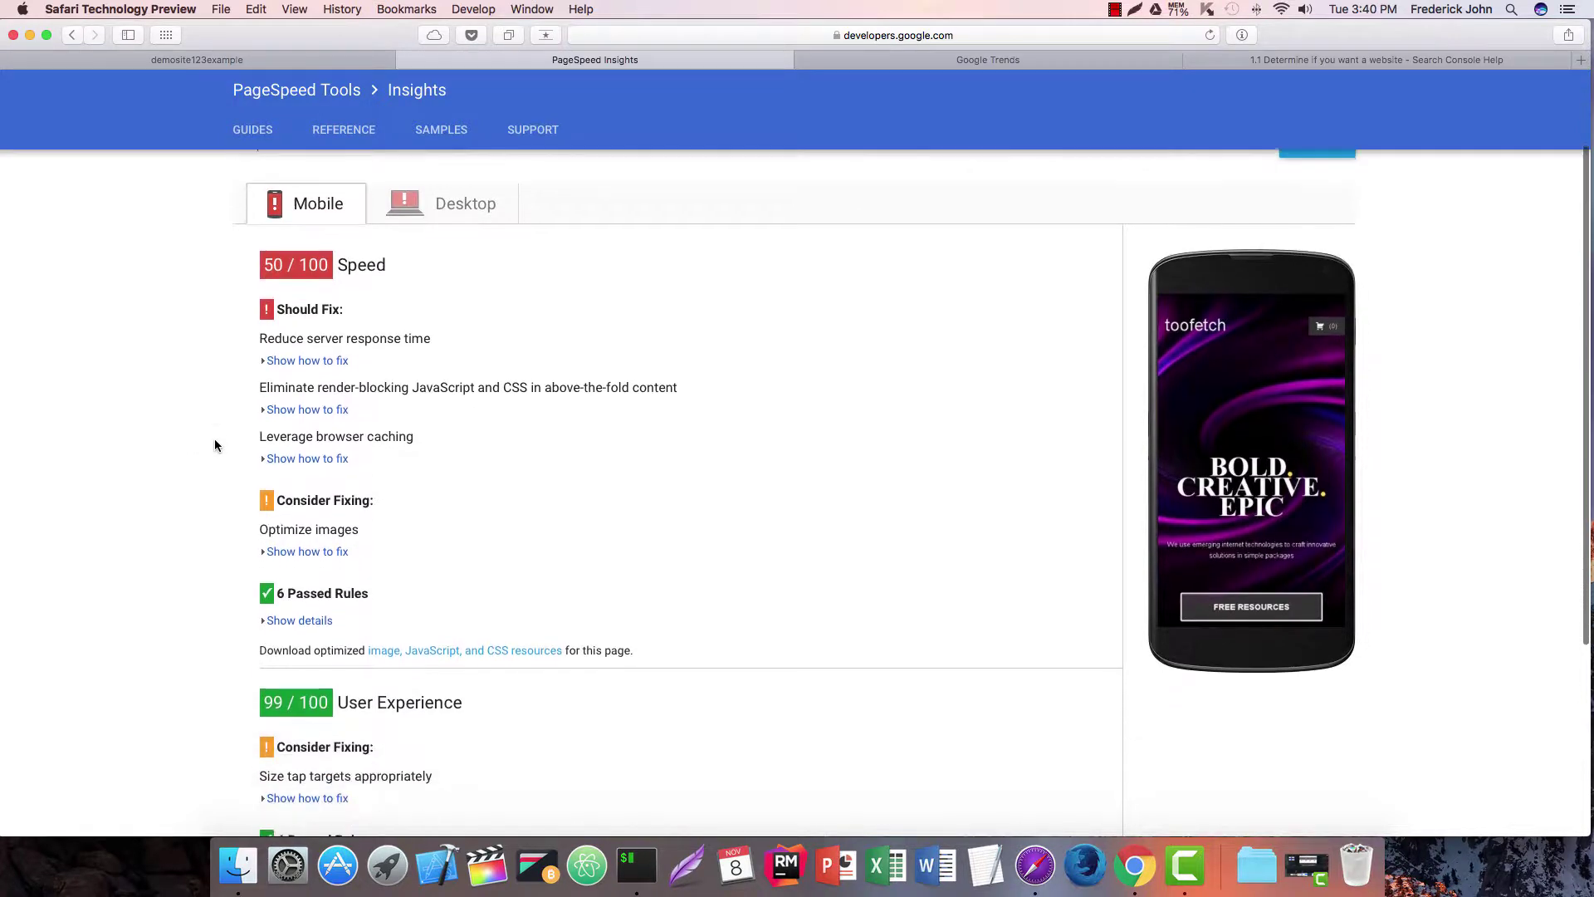
scroll(216, 445, down, 1)
scroll(216, 441, up, 1)
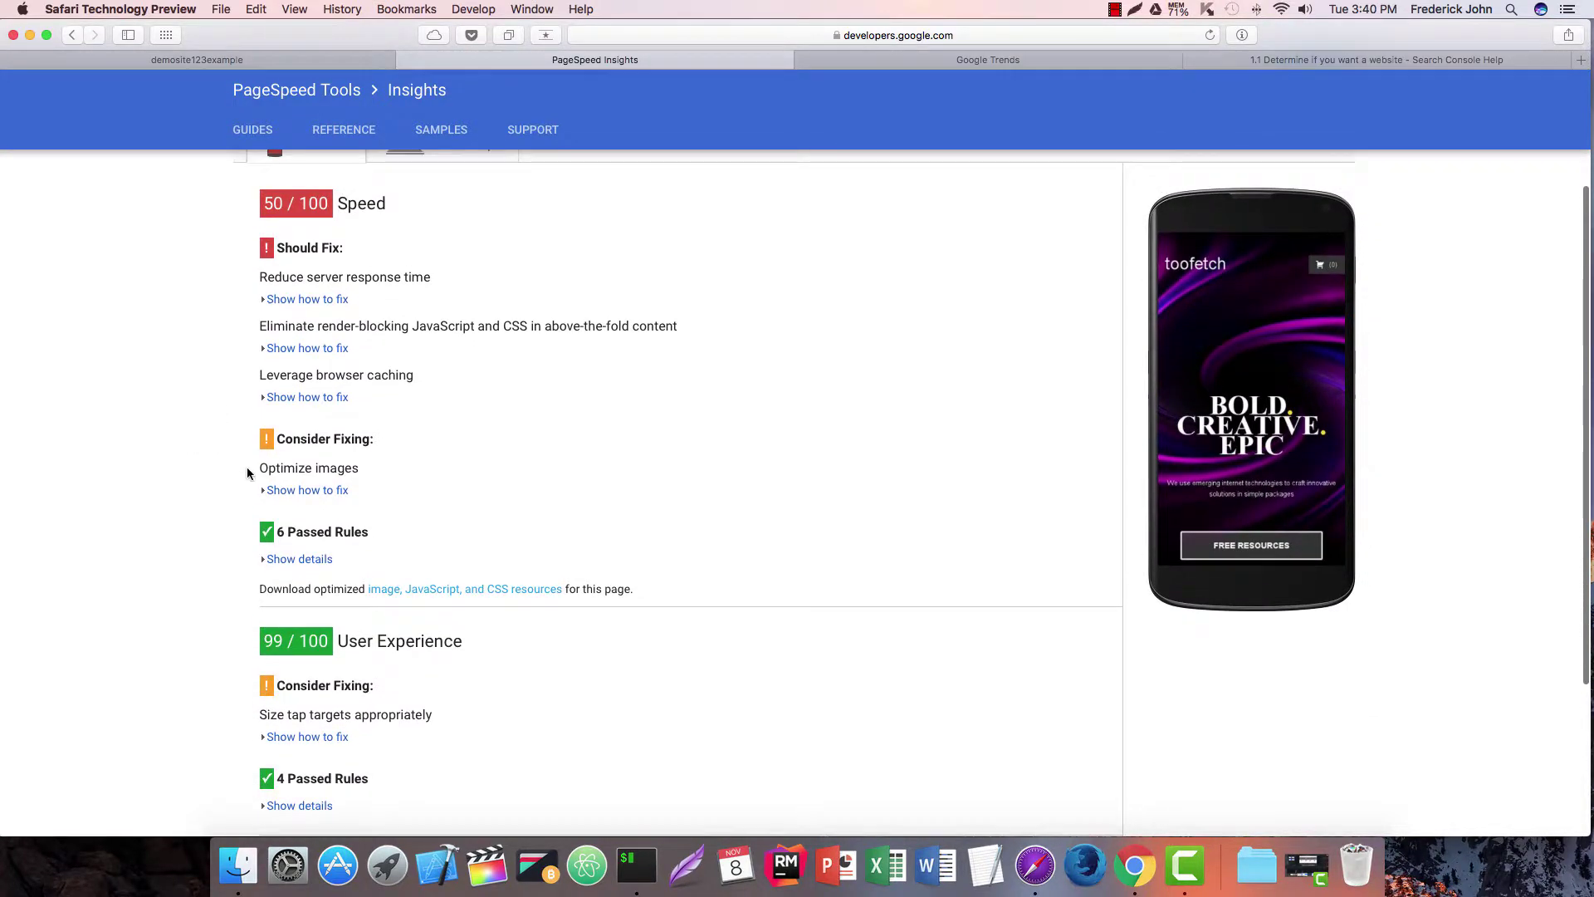
drag(264, 641, 488, 651)
click(253, 652)
scroll(190, 293, up, 3)
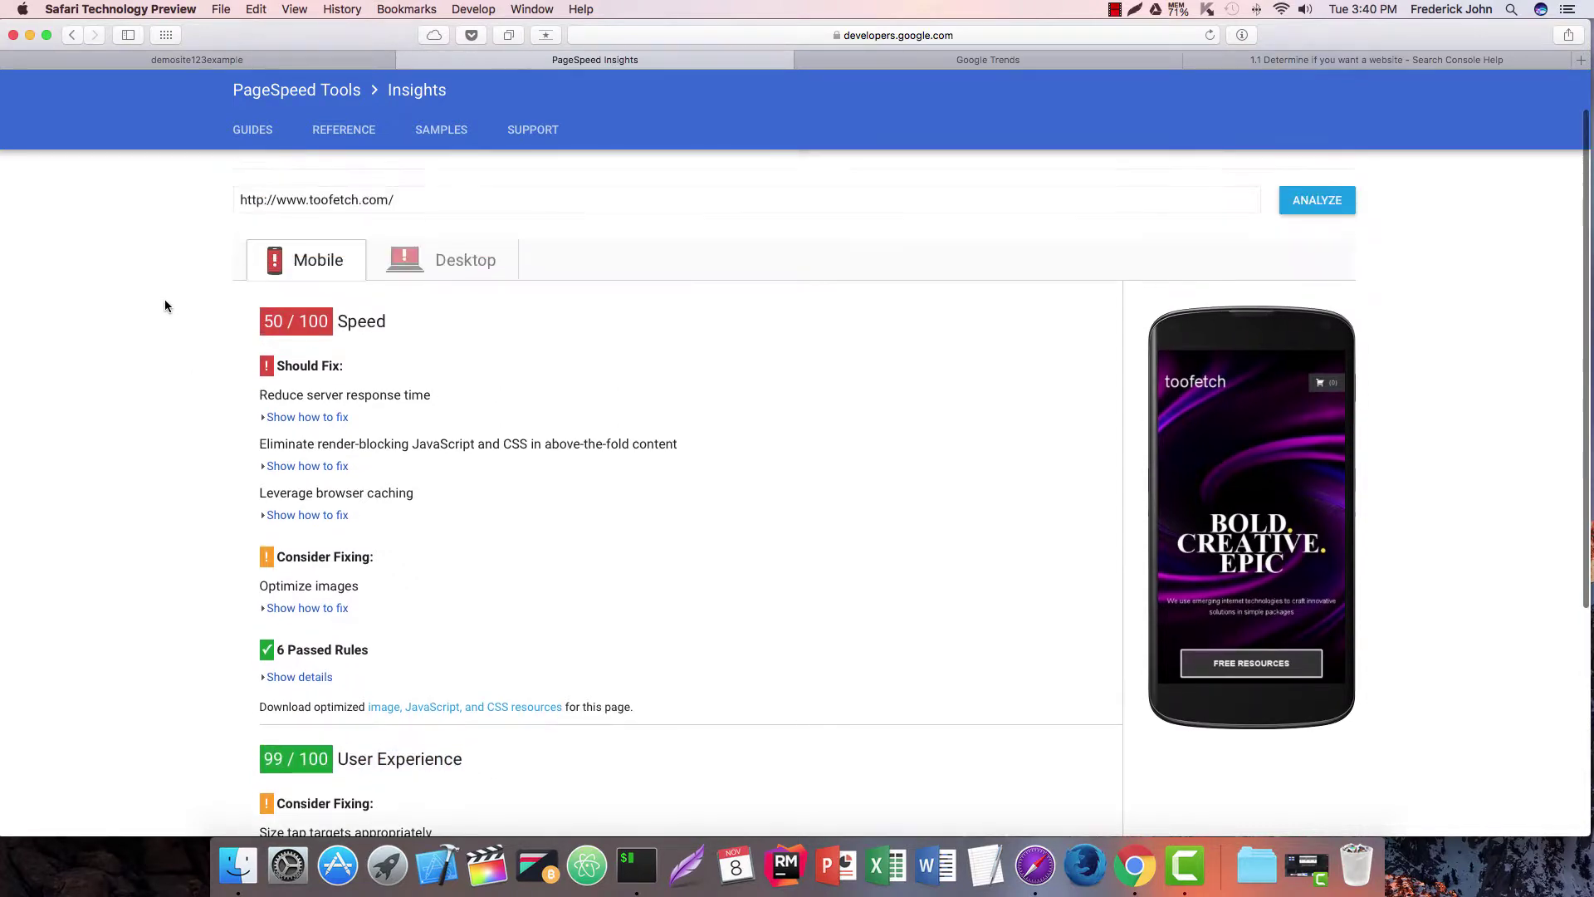
Review the mobile speed score's Should Fix items: server response time, render-blocking JavaScript and CSS, and browser caching.
drag(264, 321, 388, 325)
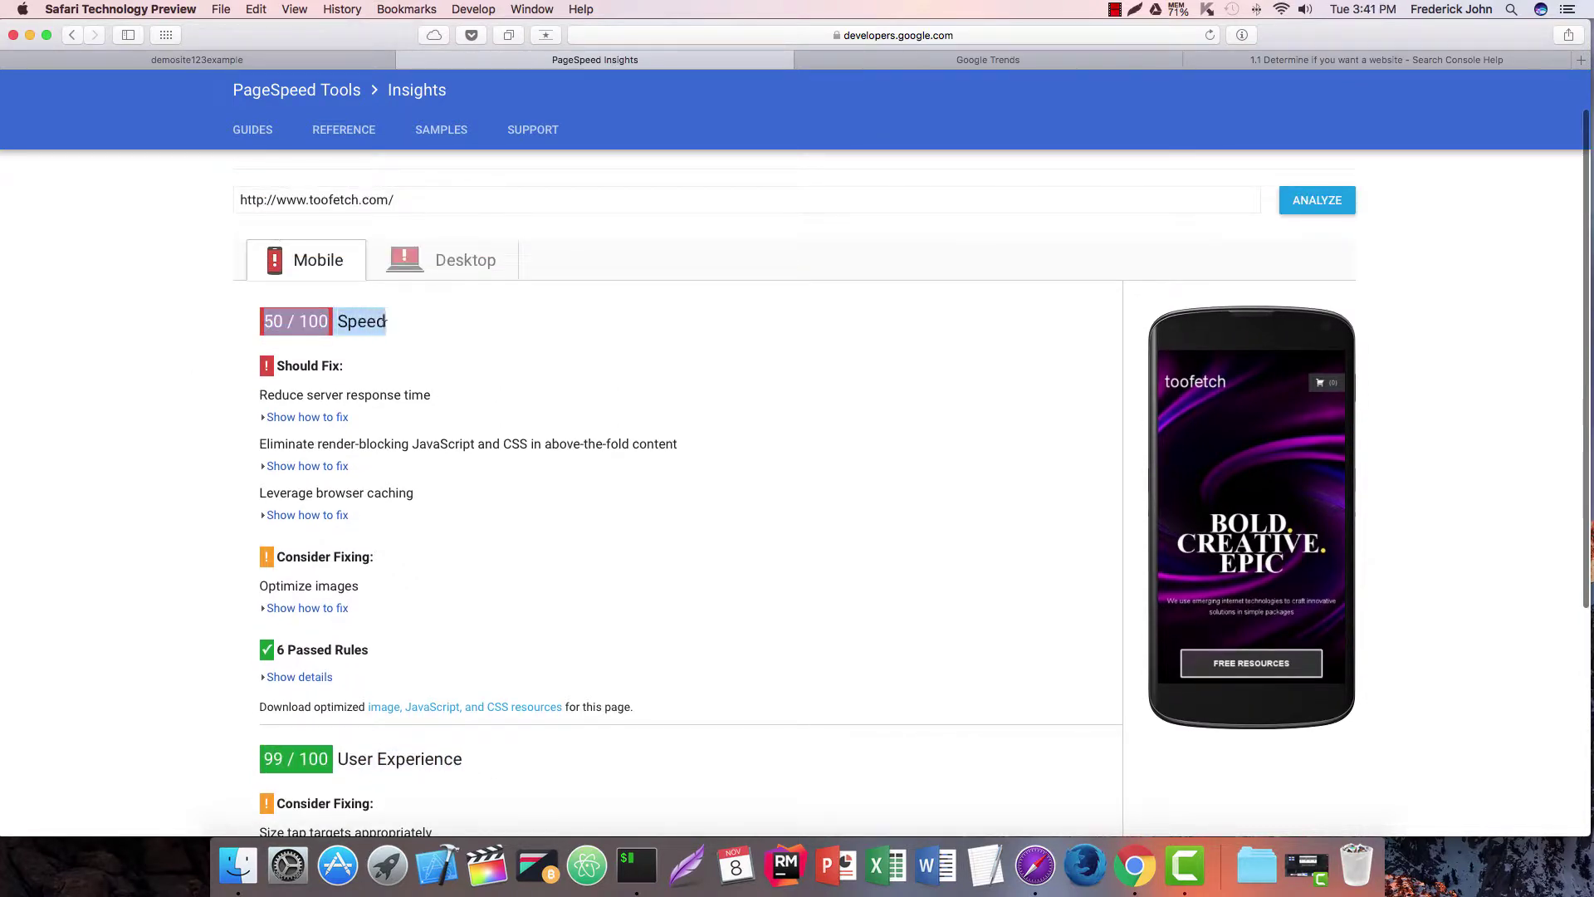
click(396, 331)
drag(254, 366, 378, 523)
click(190, 384)
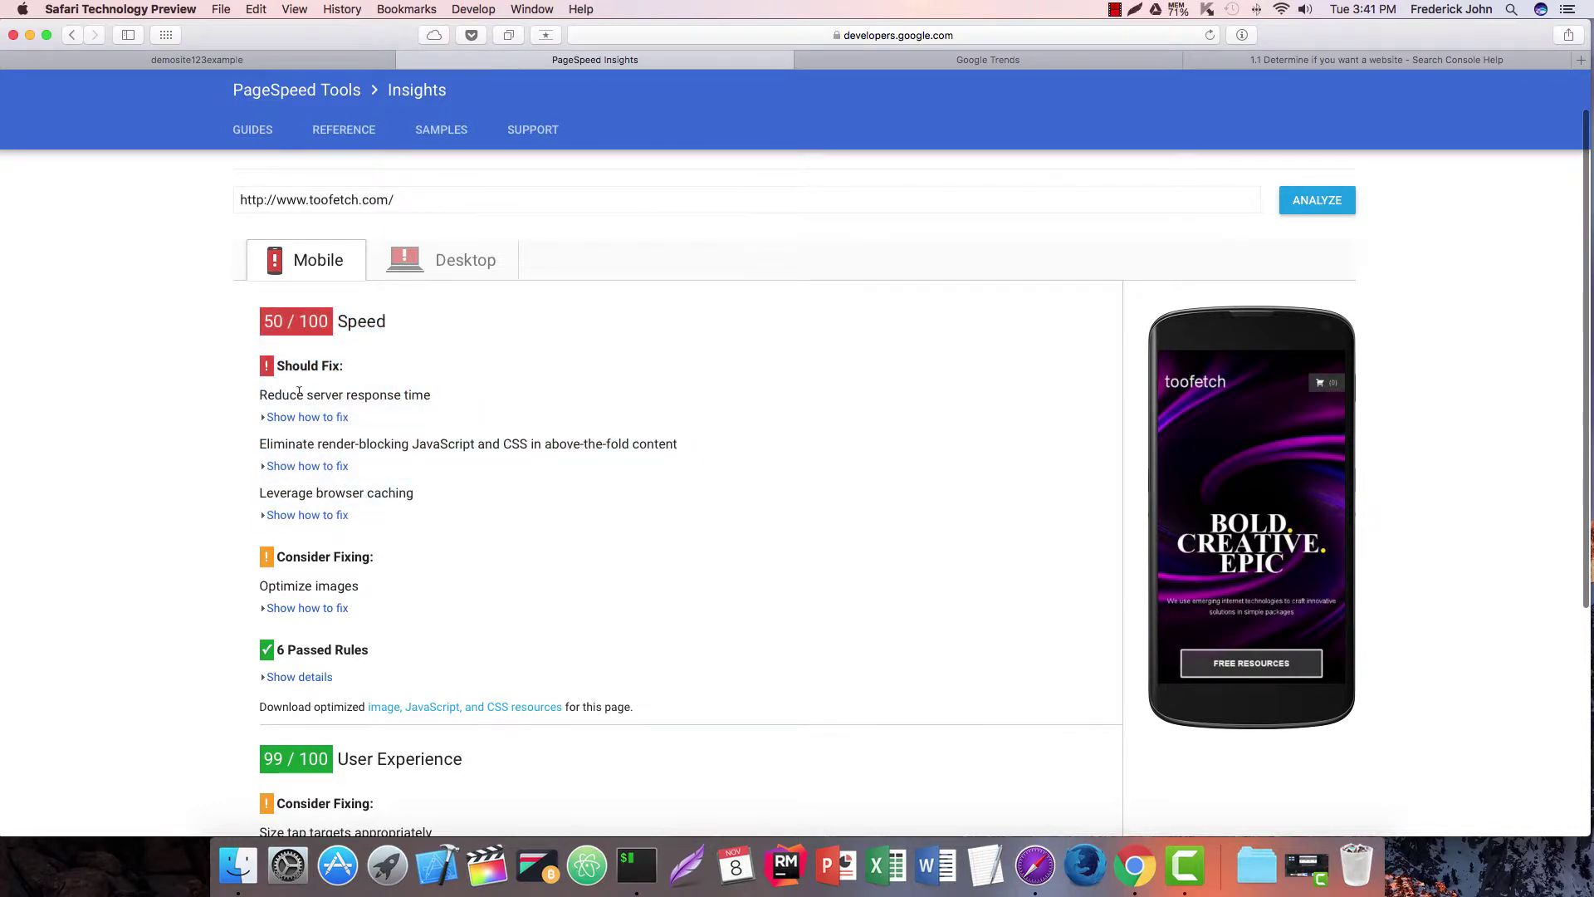
drag(253, 447, 685, 444)
scroll(676, 456, down, 1)
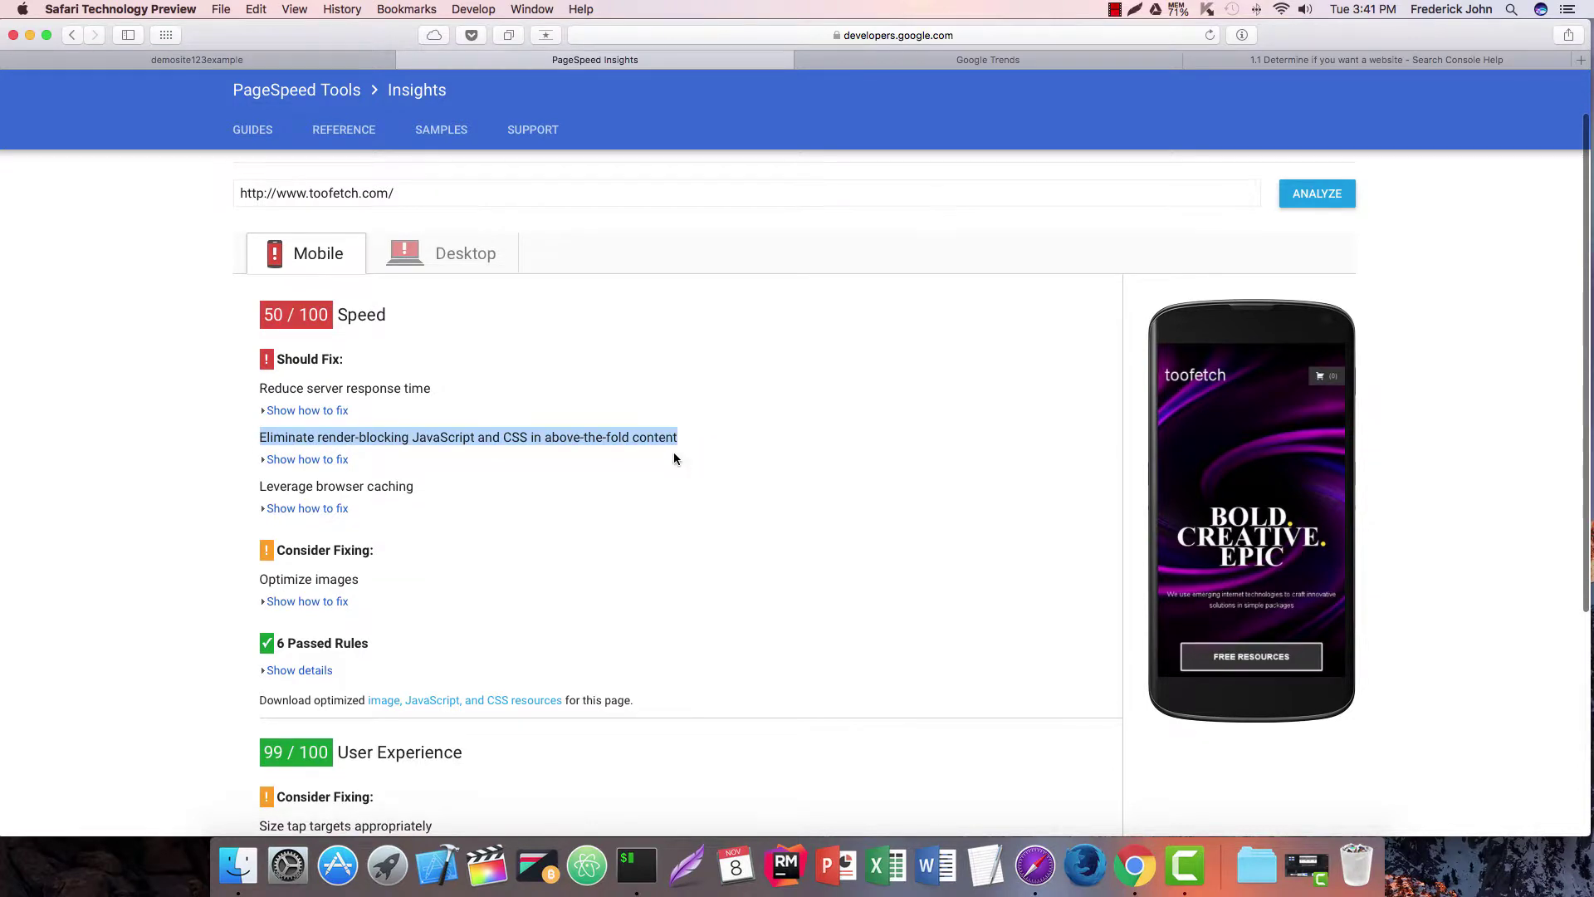
drag(259, 486, 406, 487)
scroll(291, 519, down, 1)
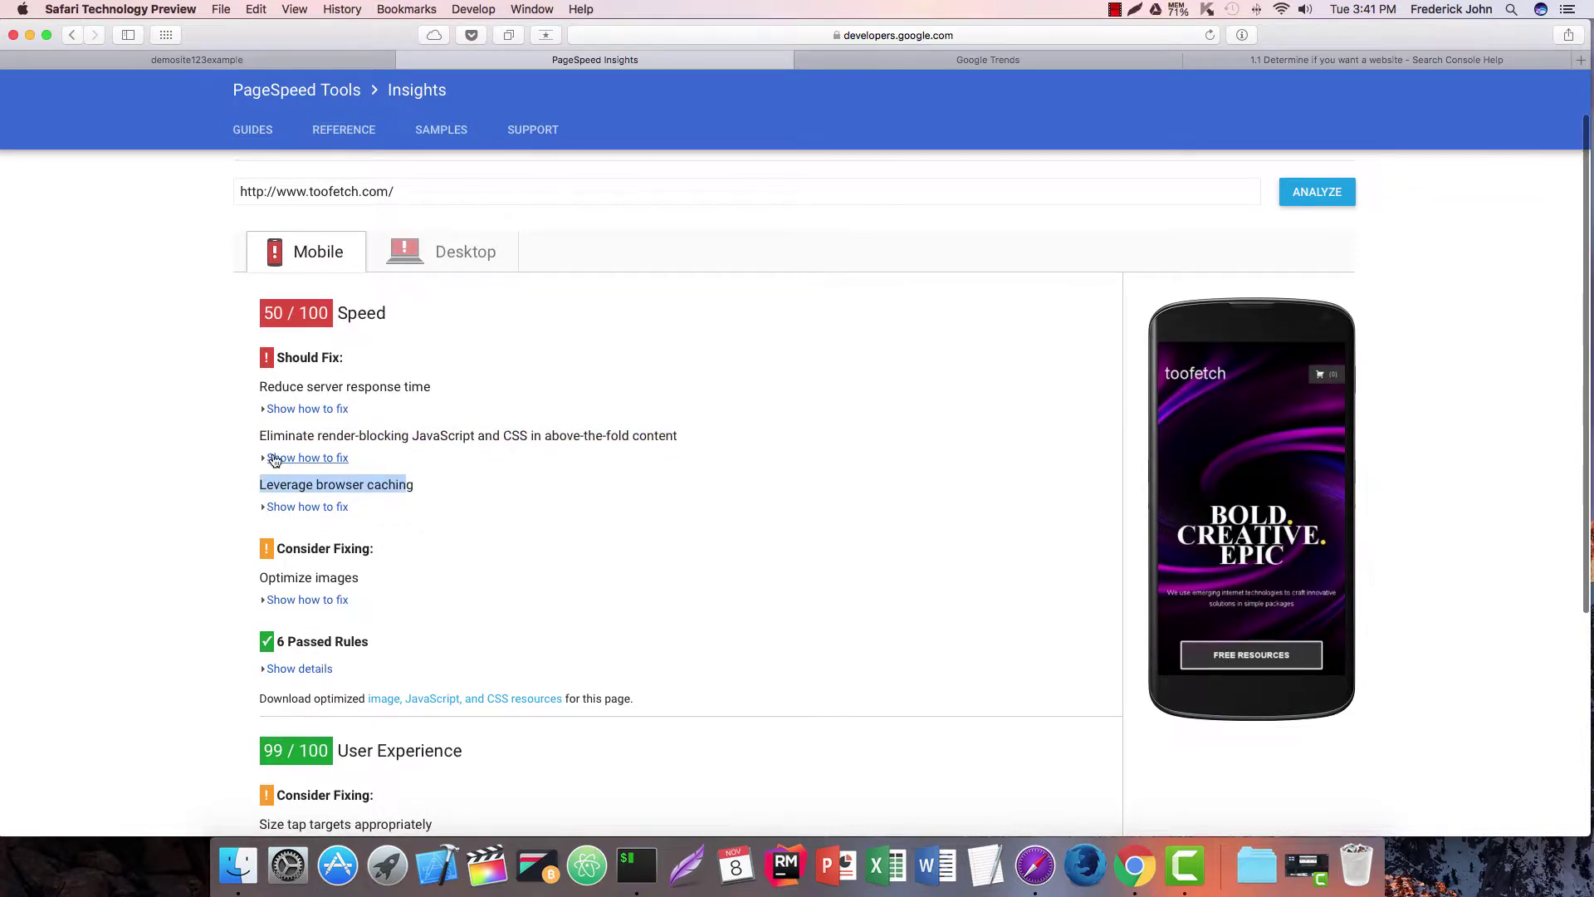
Expand the fix details for render-blocking JavaScript and CSS and read the explanation of the blocking resources.
click(276, 457)
scroll(202, 494, down, 3)
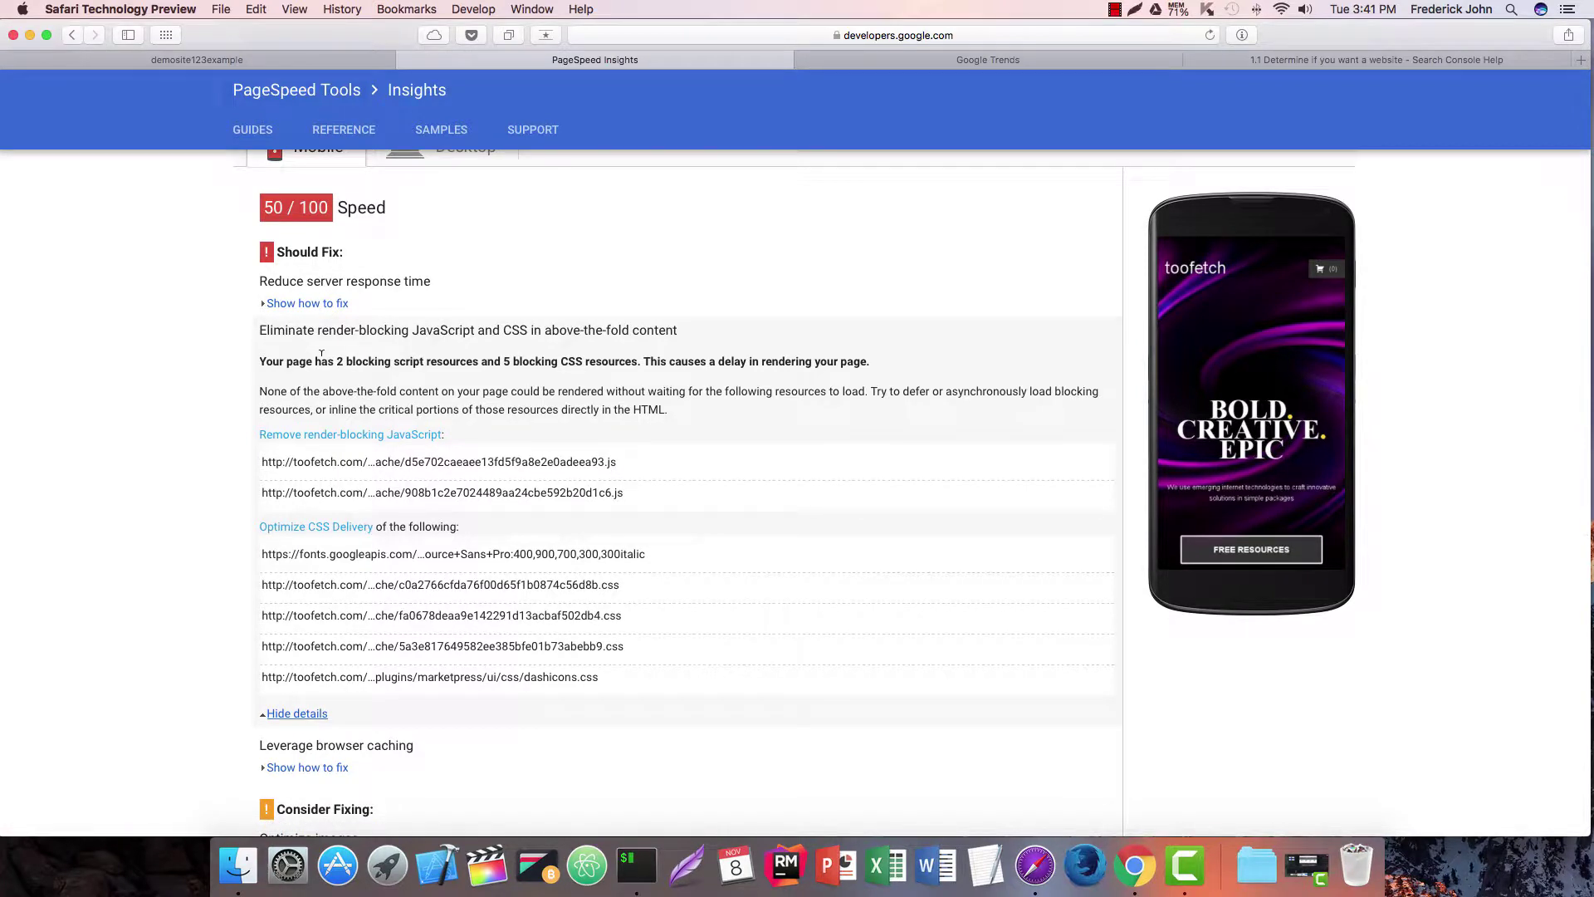
drag(294, 357, 870, 363)
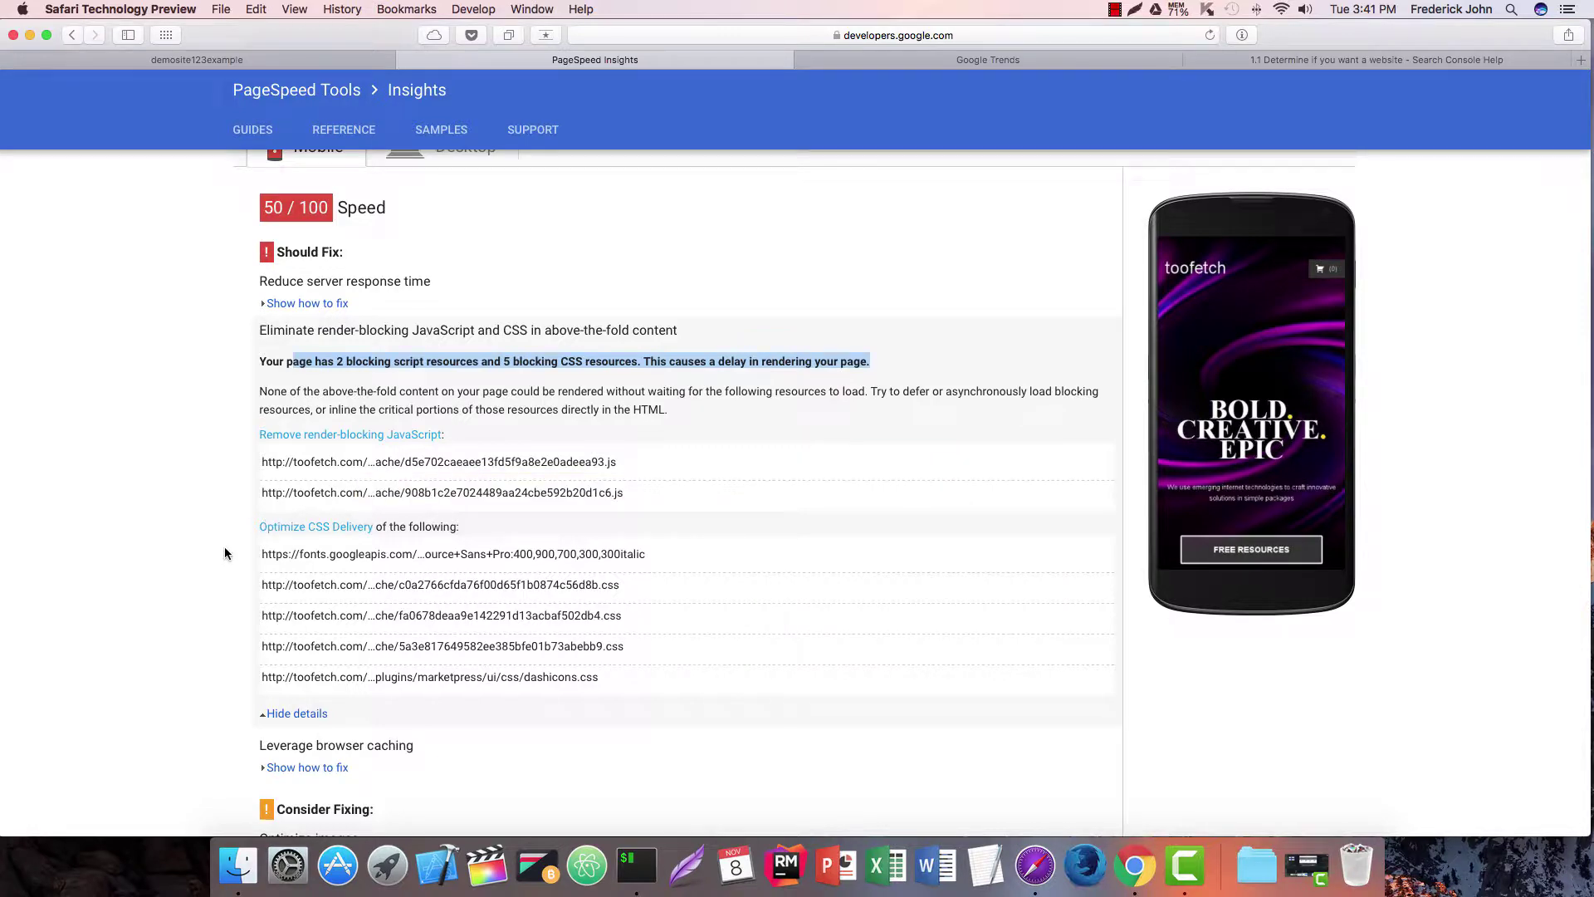
scroll(228, 551, up, 3)
click(233, 401)
Show the Desktop results and look through their suggestions summary.
click(498, 321)
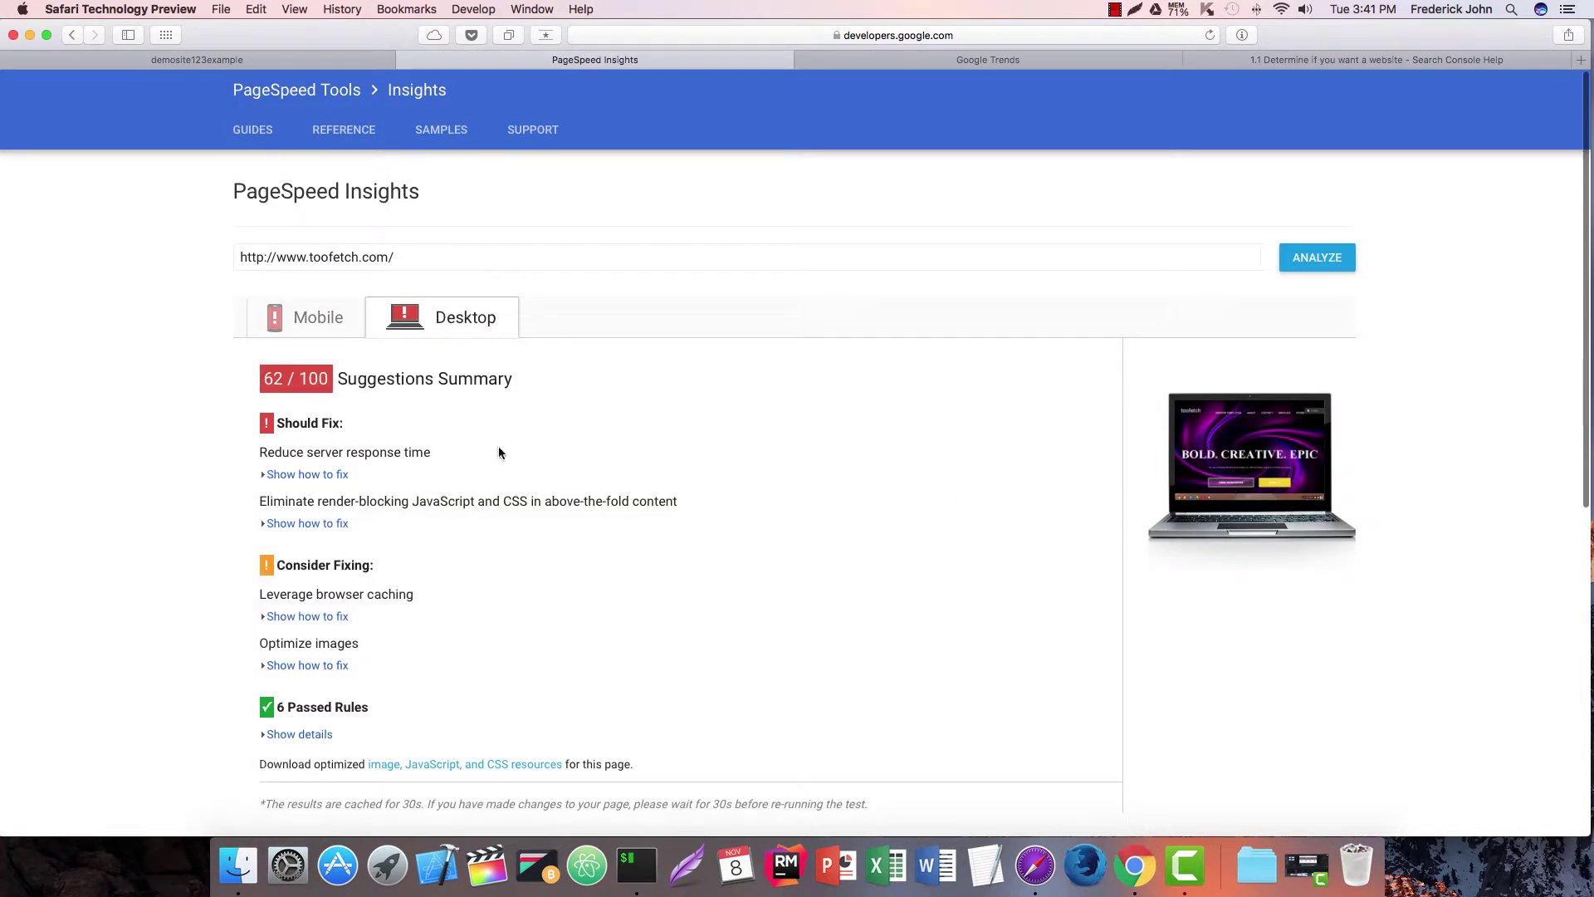
scroll(499, 448, down, 2)
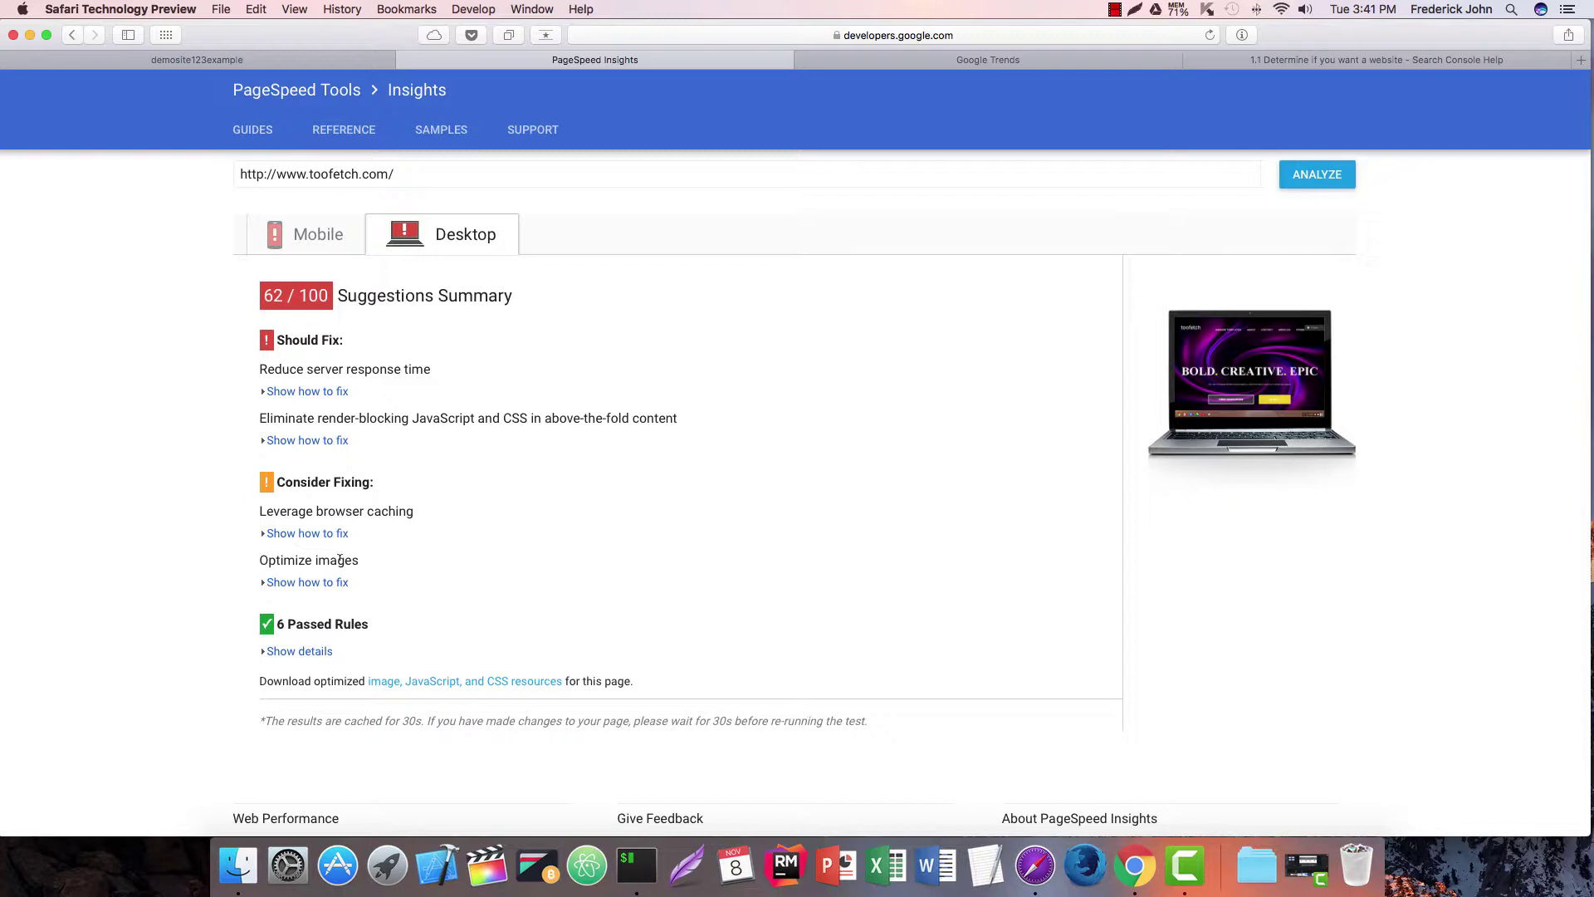
scroll(559, 612, down, 5)
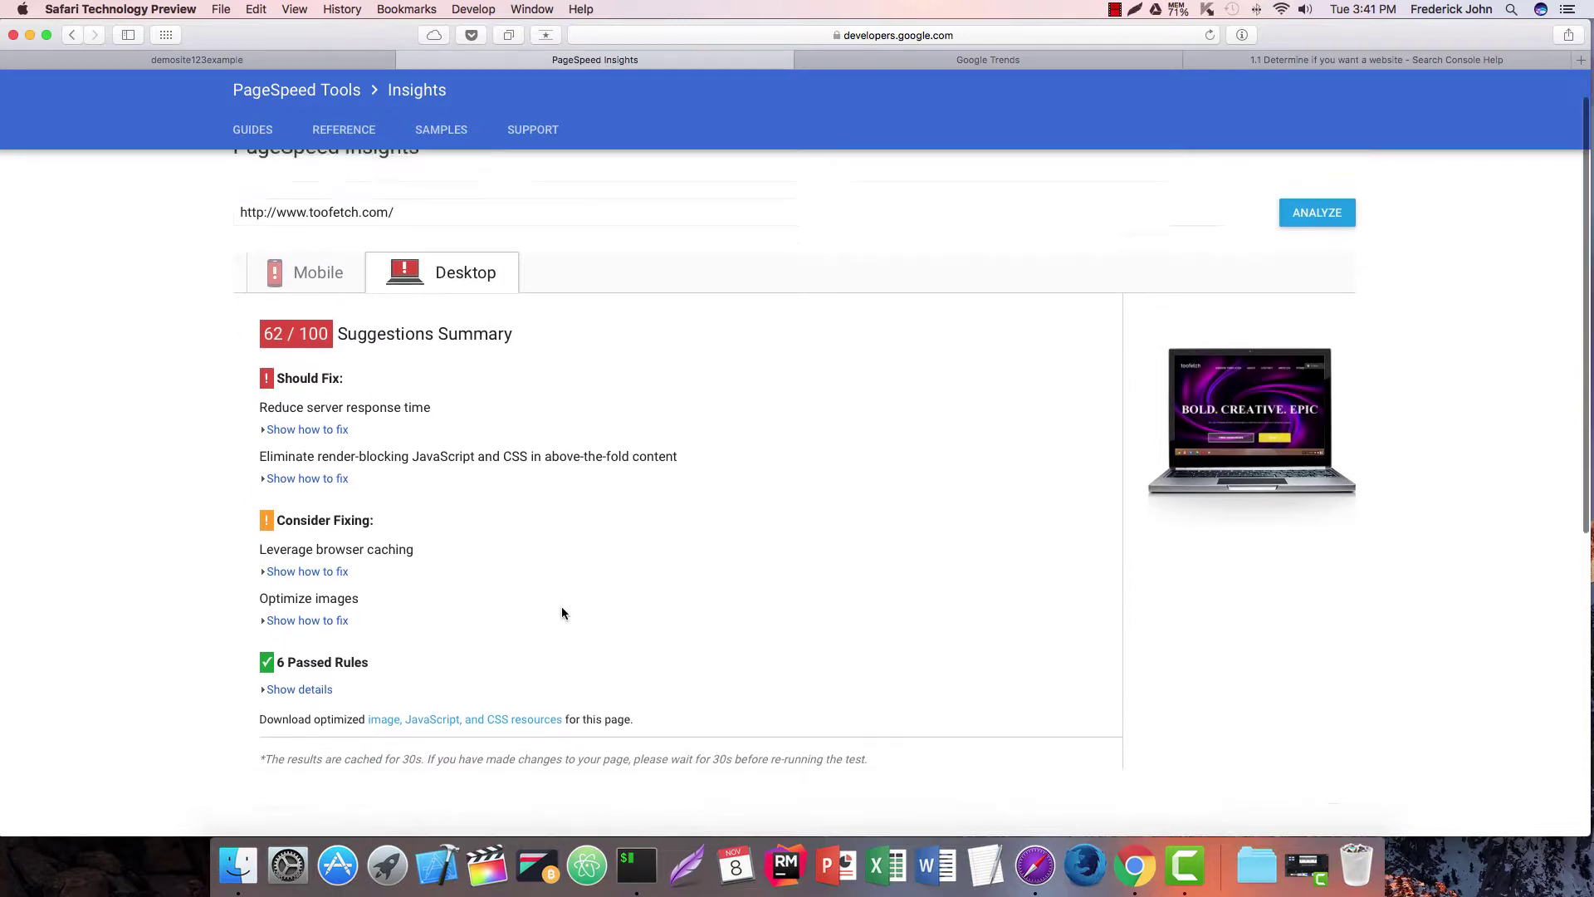
scroll(706, 594, up, 7)
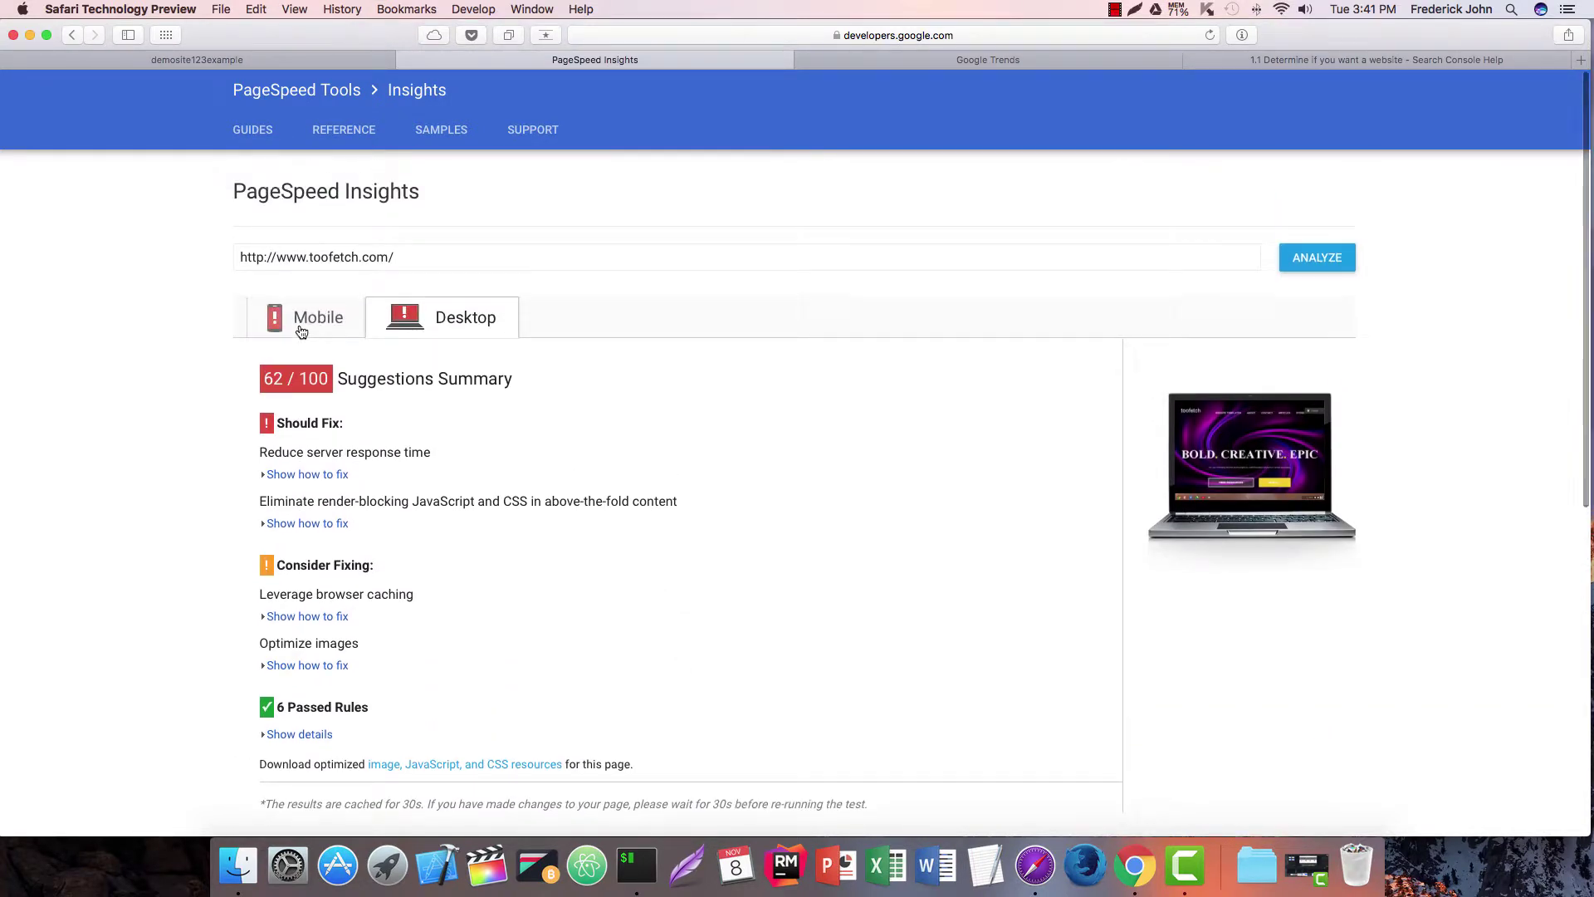
Go to the open Google Trends page and look over its featured insights and trending stories.
click(933, 61)
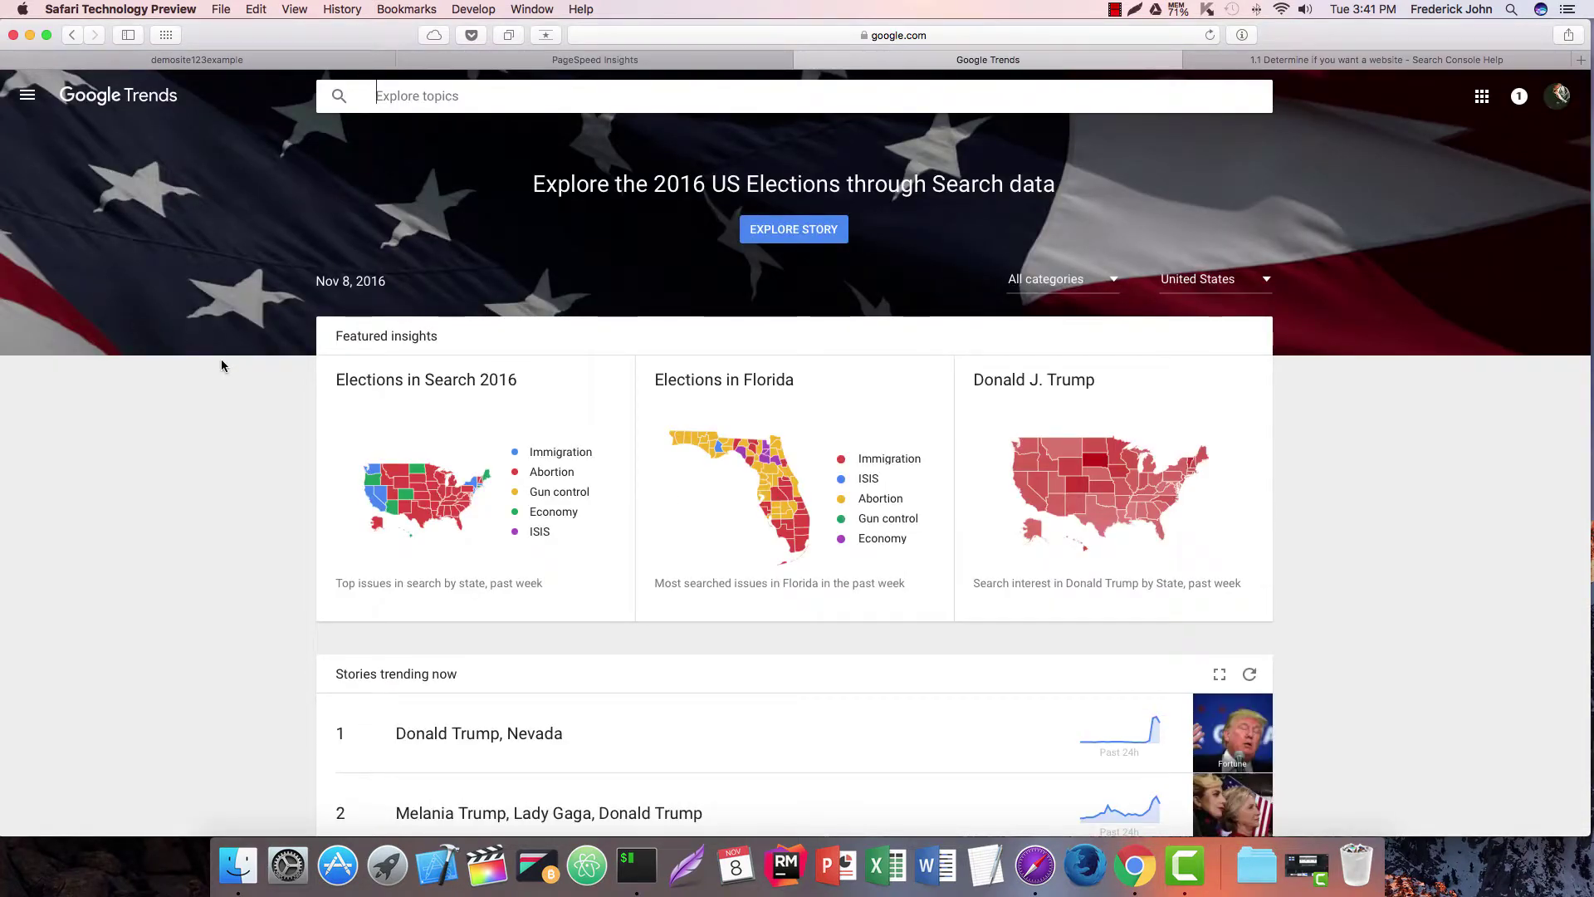
scroll(223, 357, down, 7)
scroll(224, 355, up, 10)
Explore the search term "trolls" in Google Trends and inspect the recent end of its interest-over-time graph.
click(477, 94)
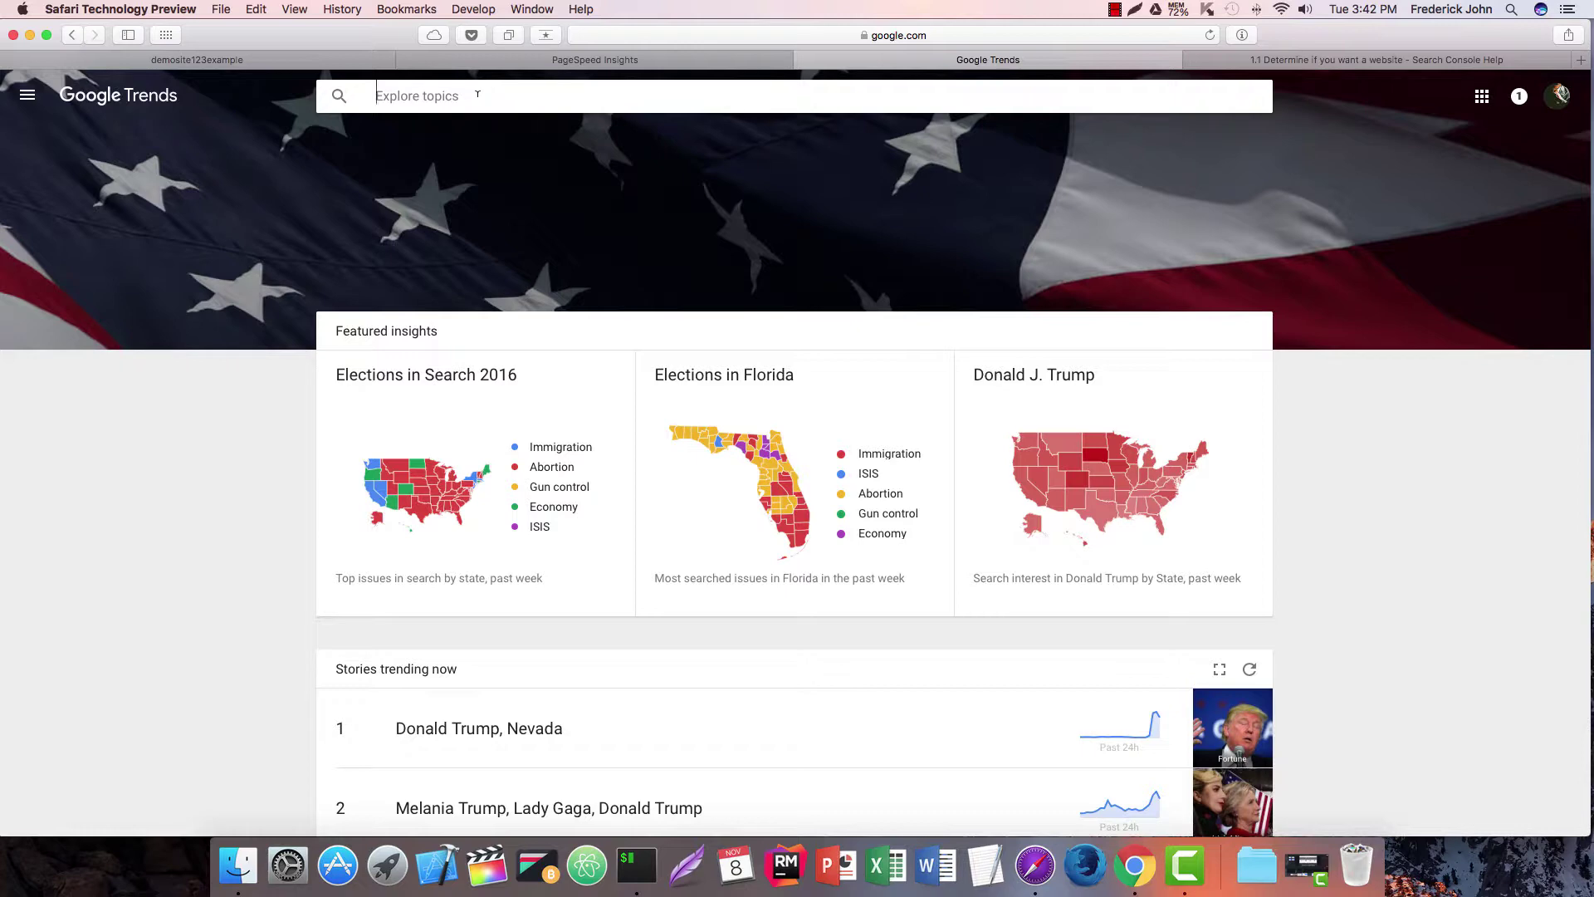
text(trolls)
key(Return)
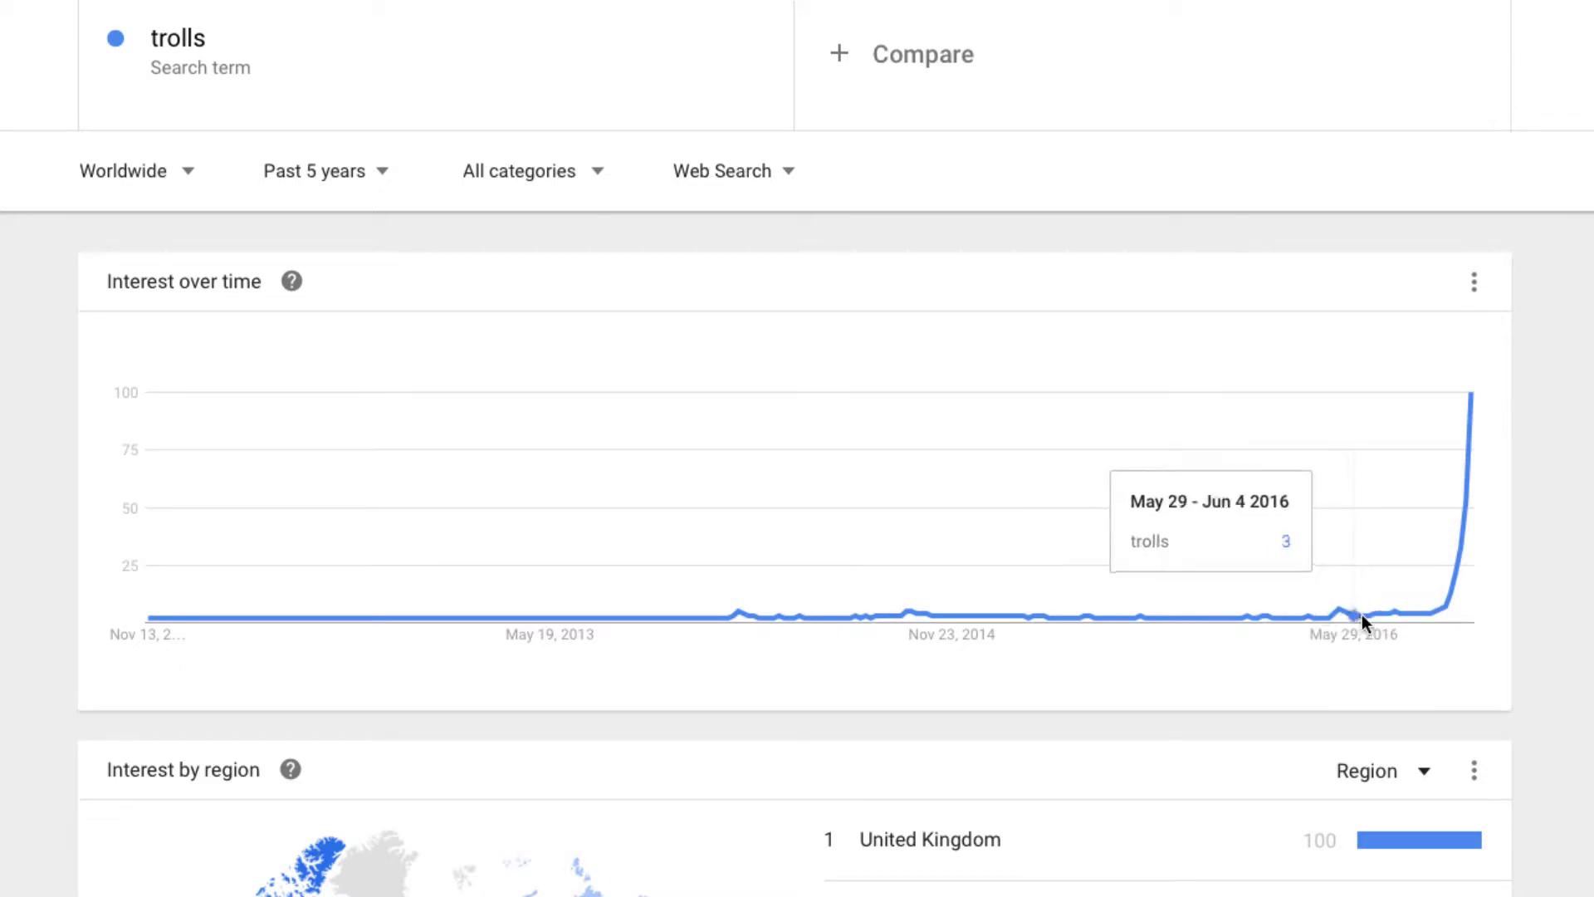
mouse_move(1473, 440)
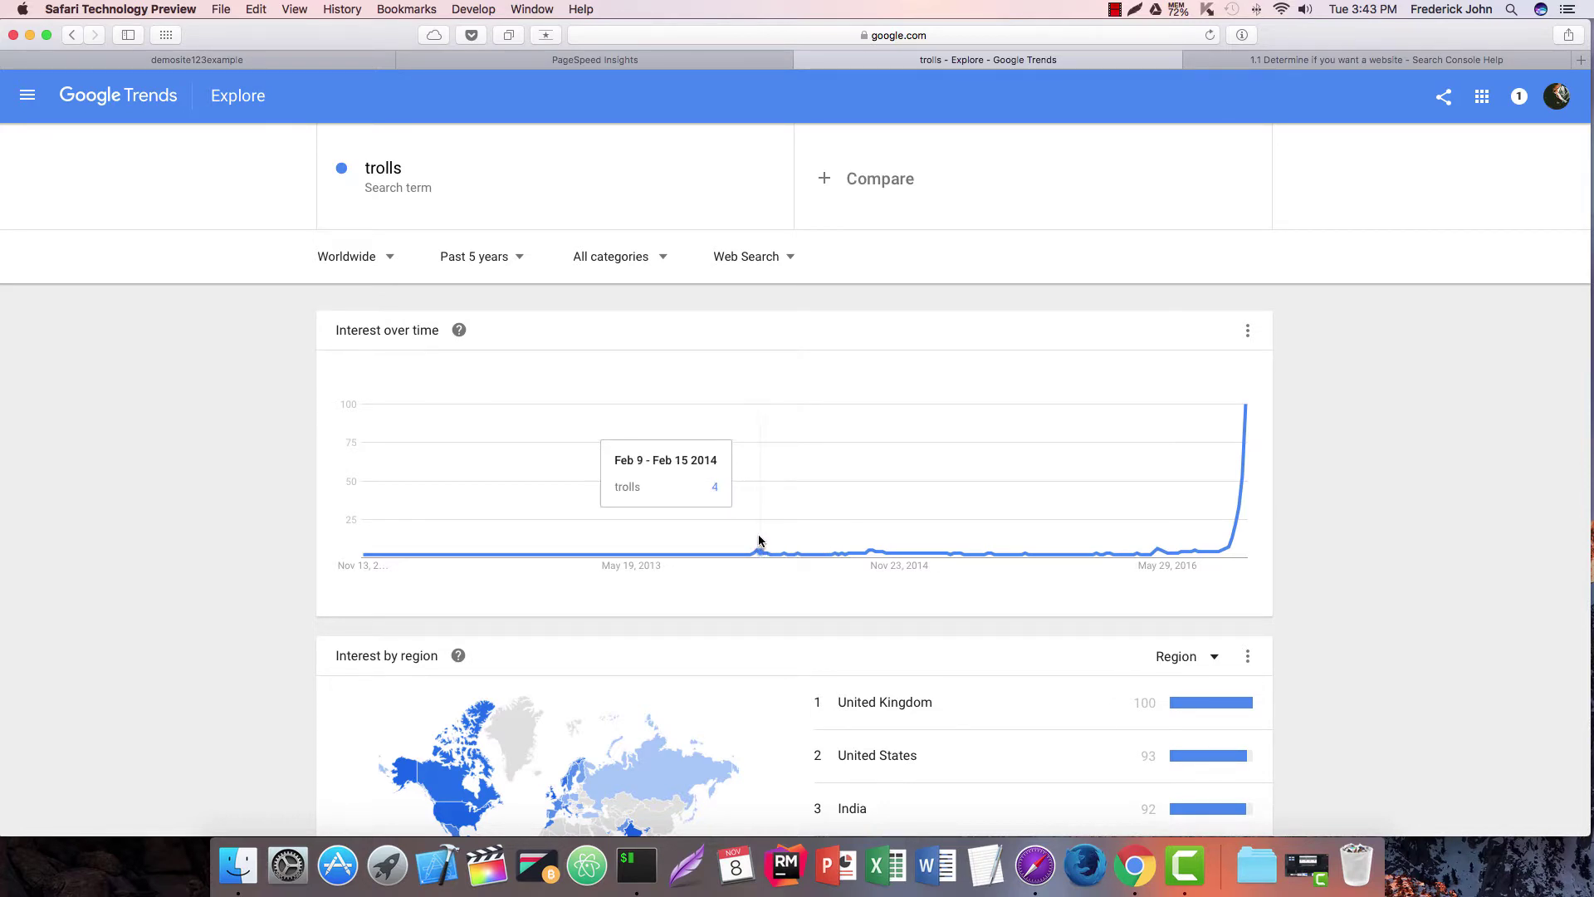
Replace the explored search term with "pokemon".
click(407, 168)
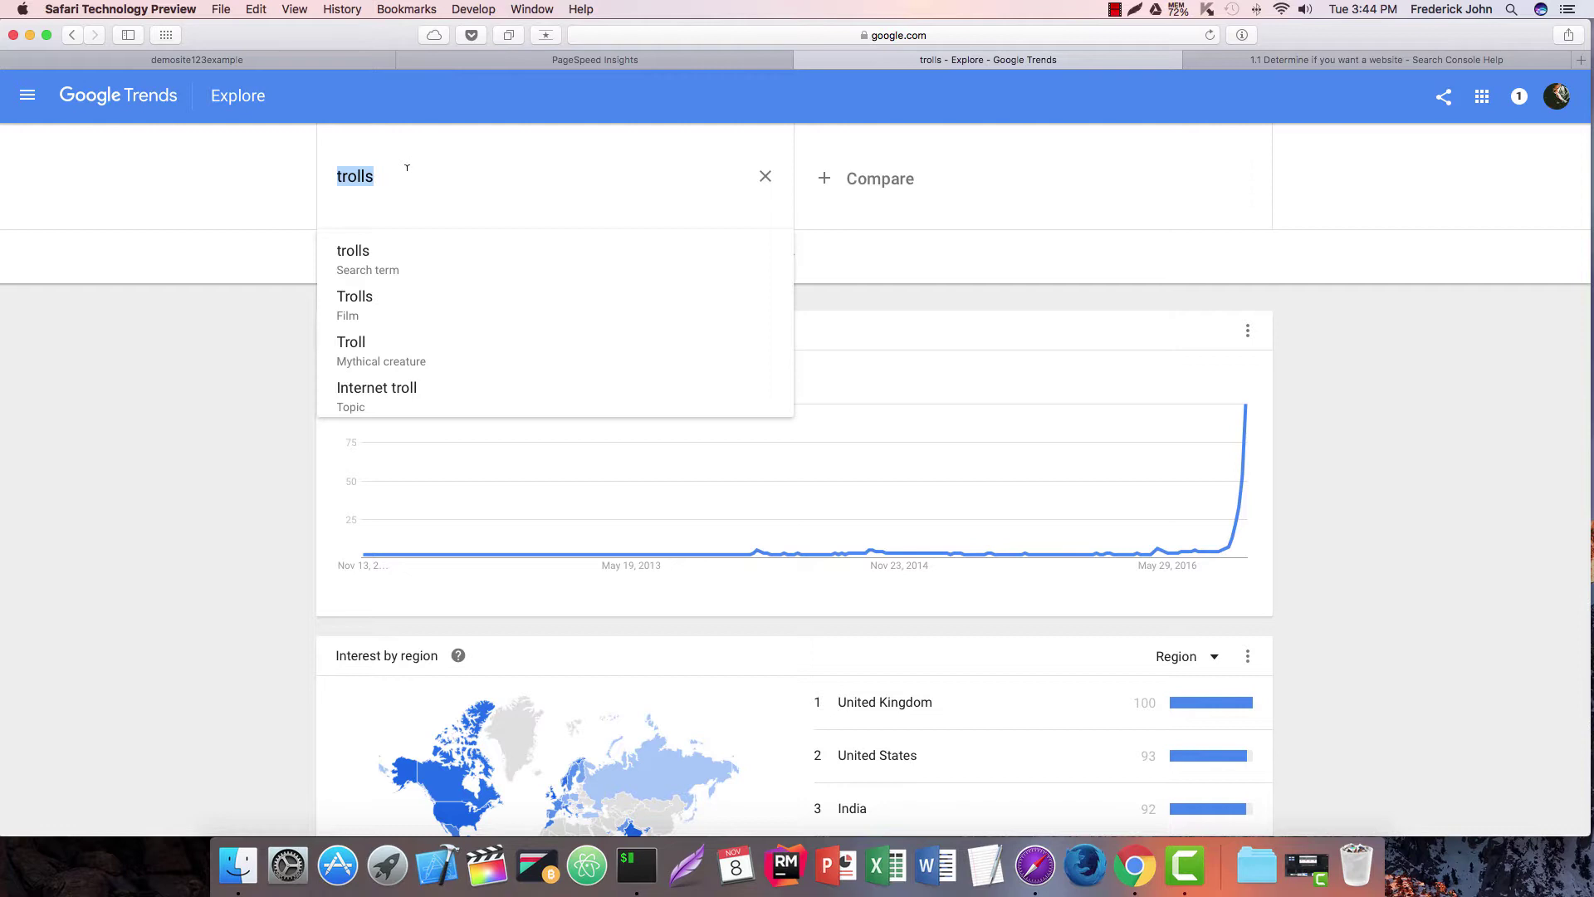
text(pokemon)
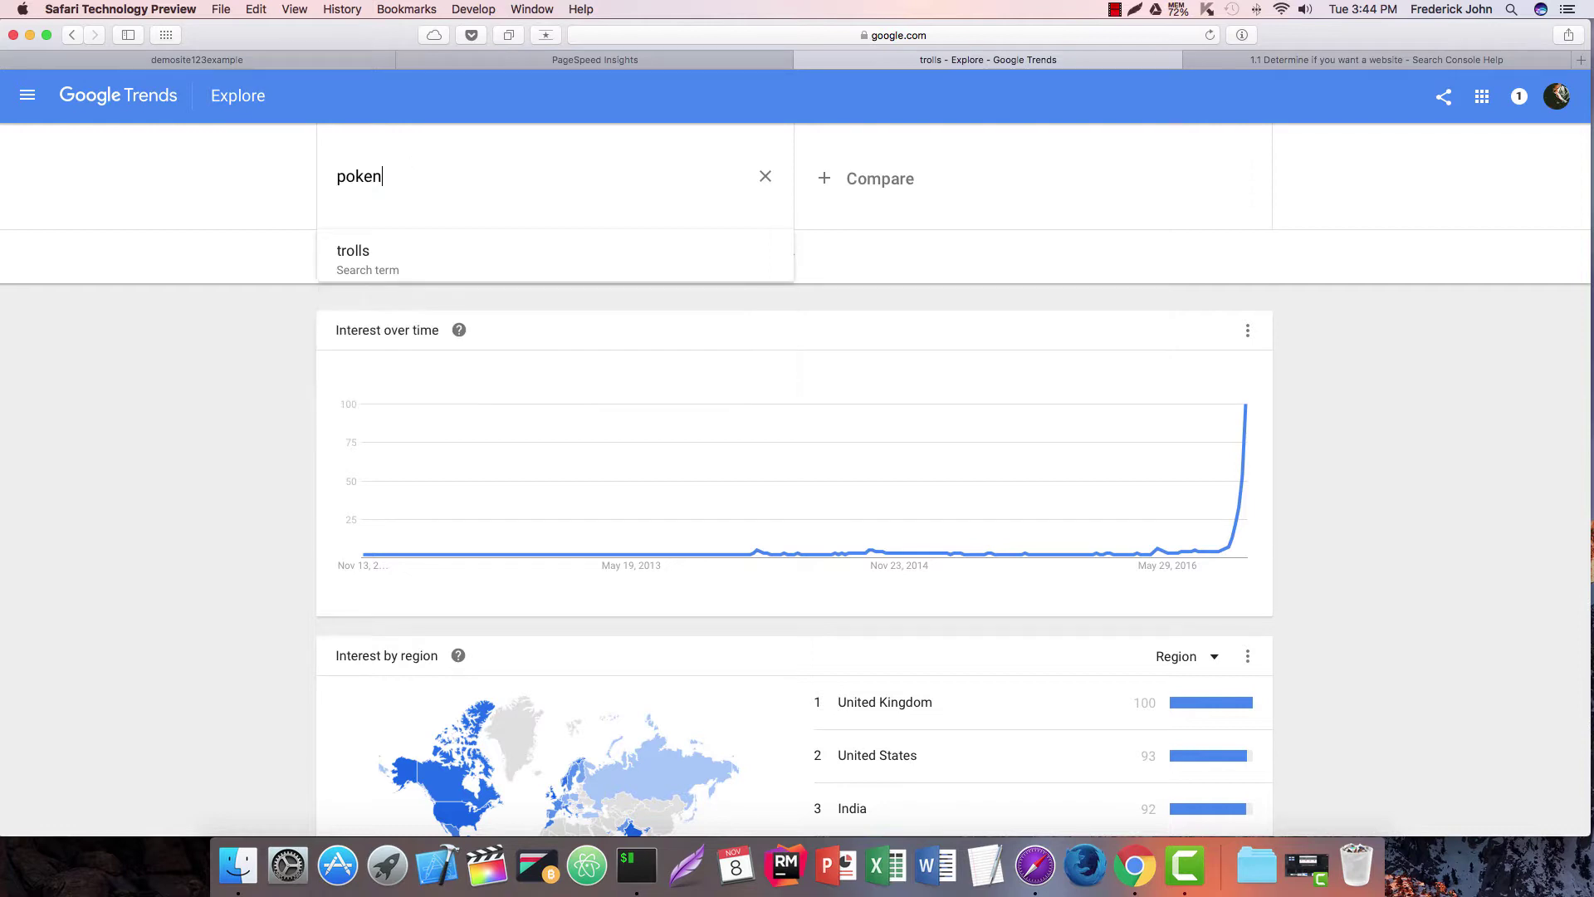
key(Return)
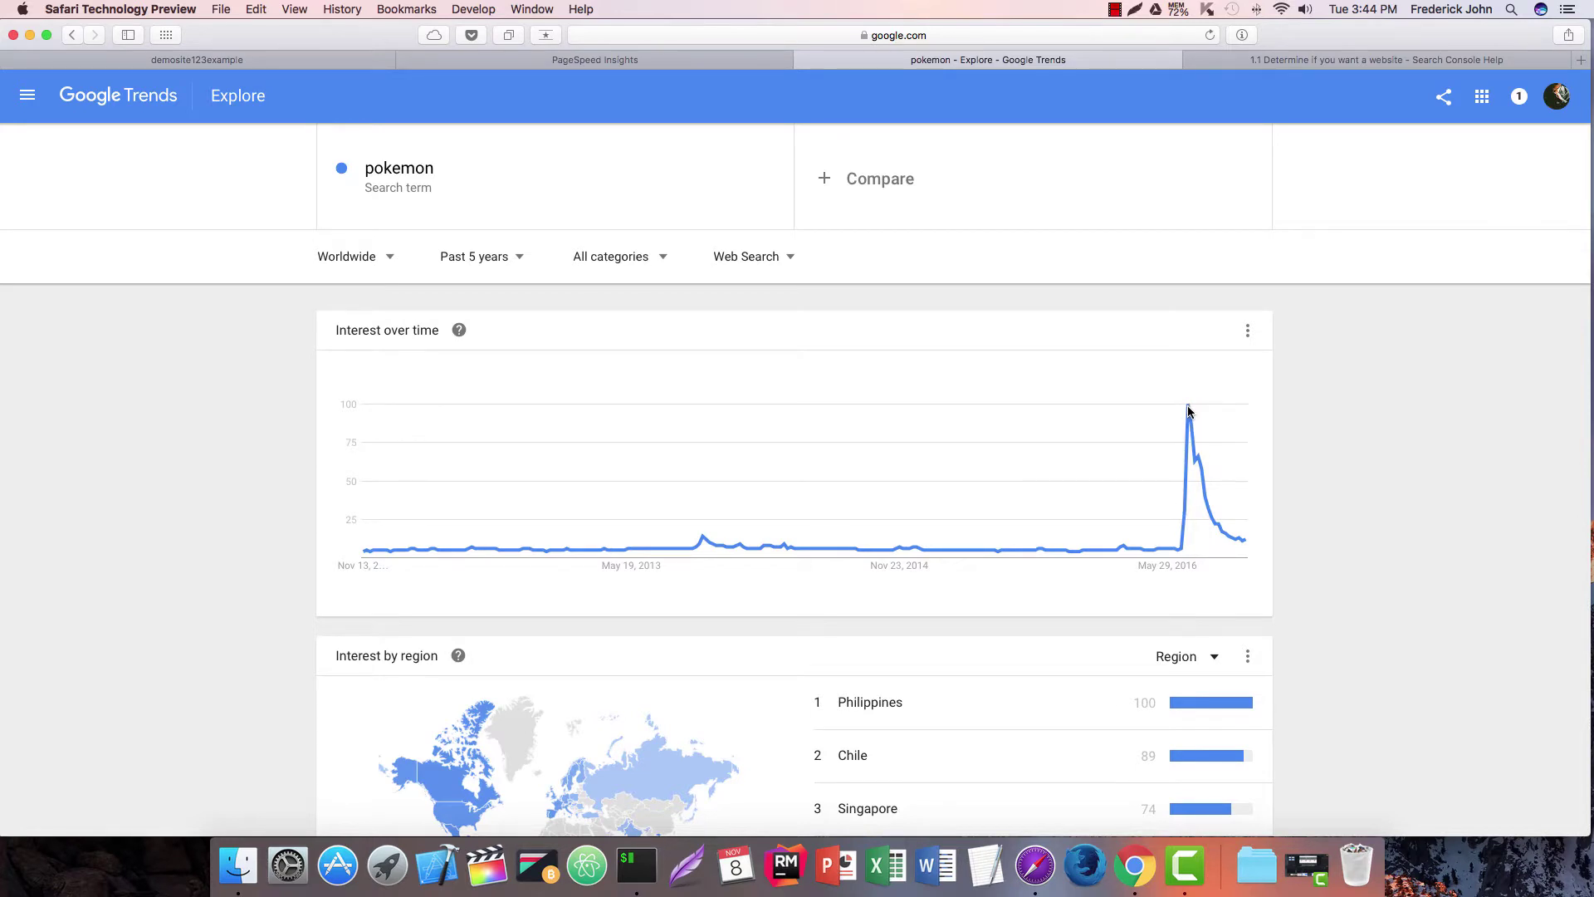
Examine the pokemon interest over time and by region, and view the available time range choices without changing the range.
scroll(1189, 415, down, 2)
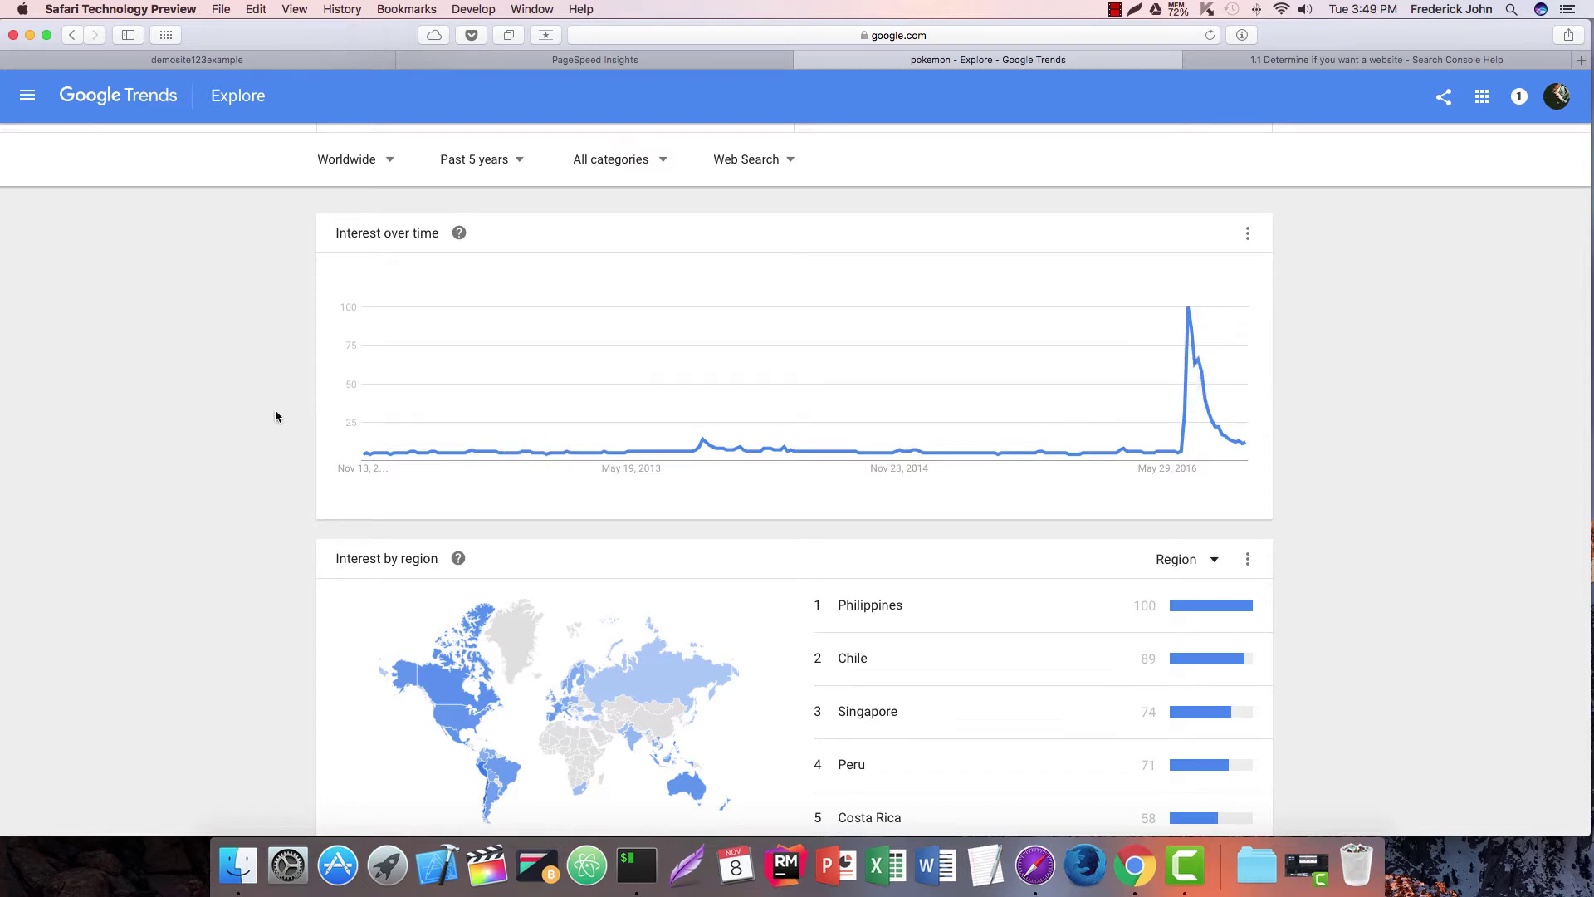
scroll(277, 457, up, 2)
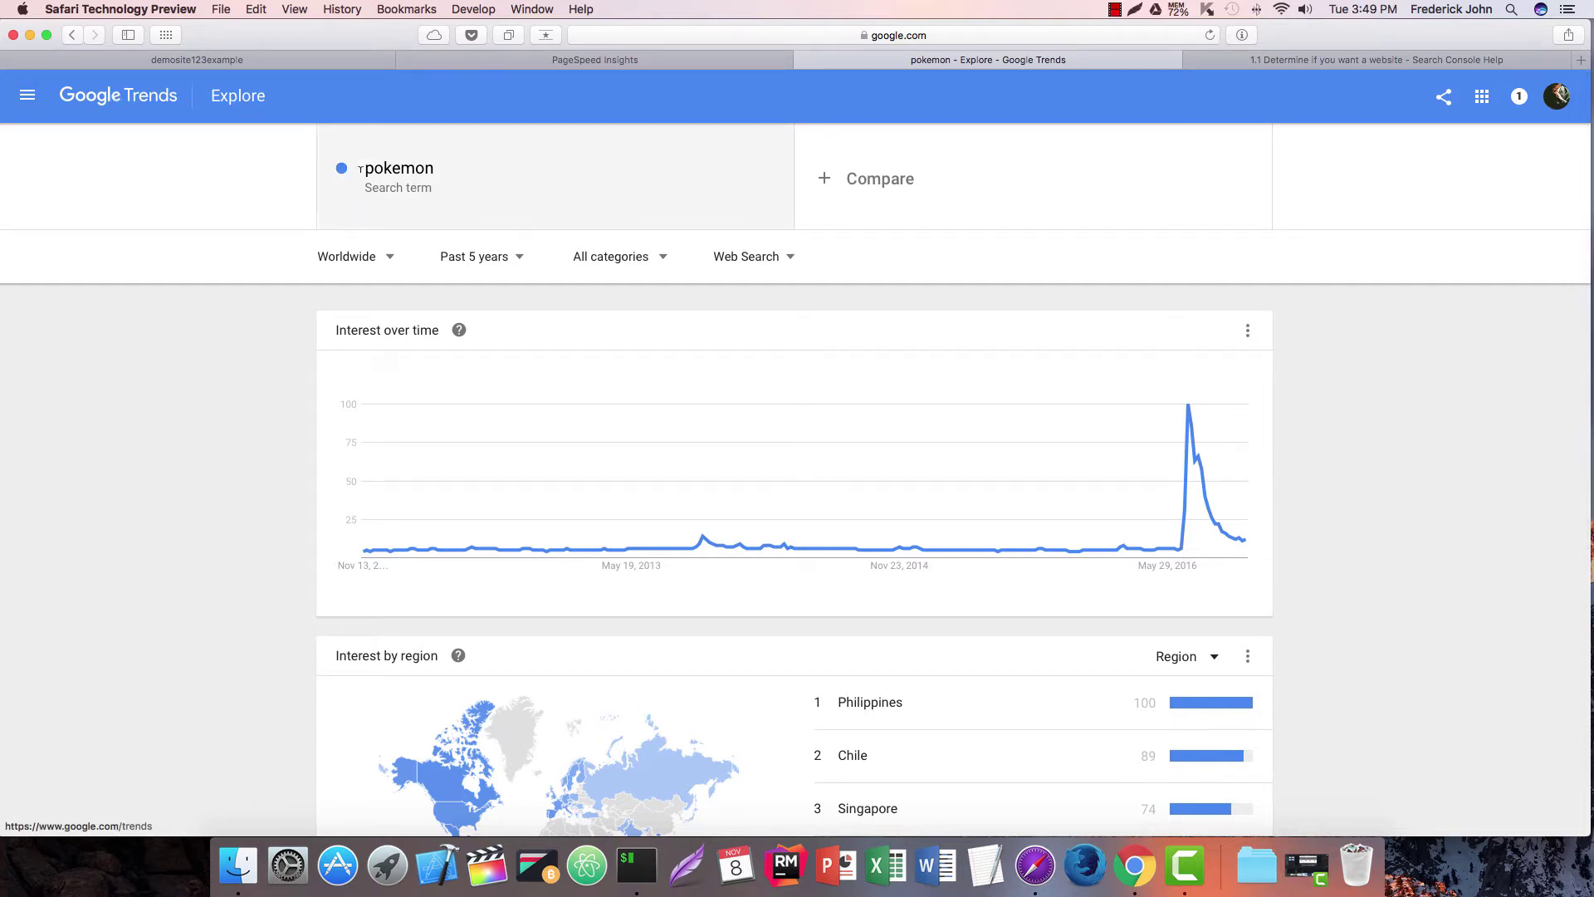
click(493, 257)
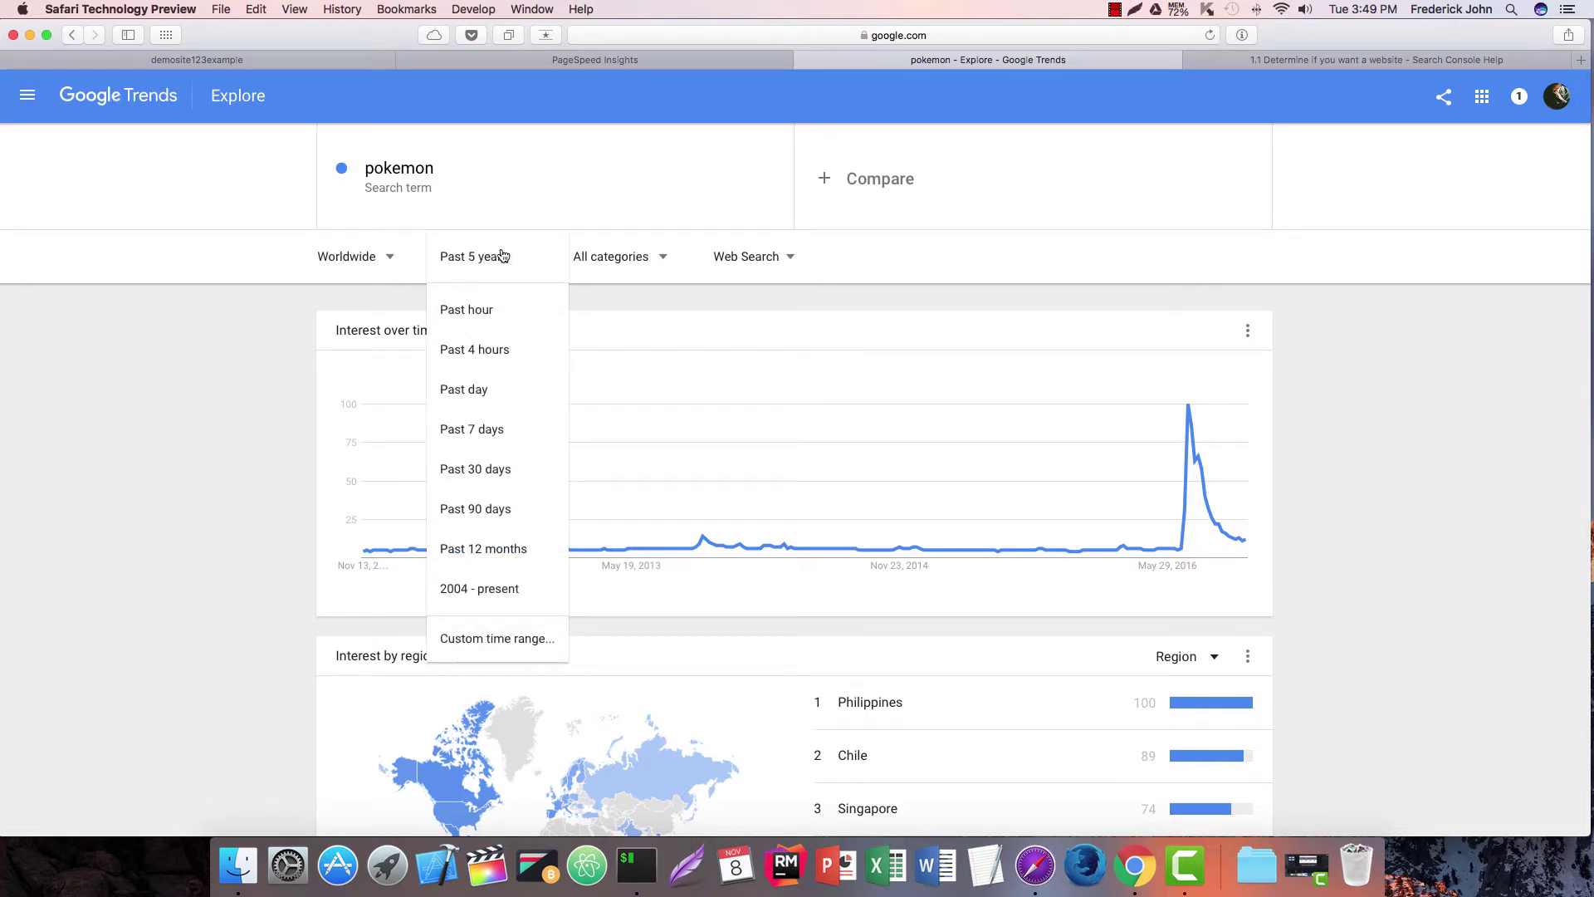
click(403, 271)
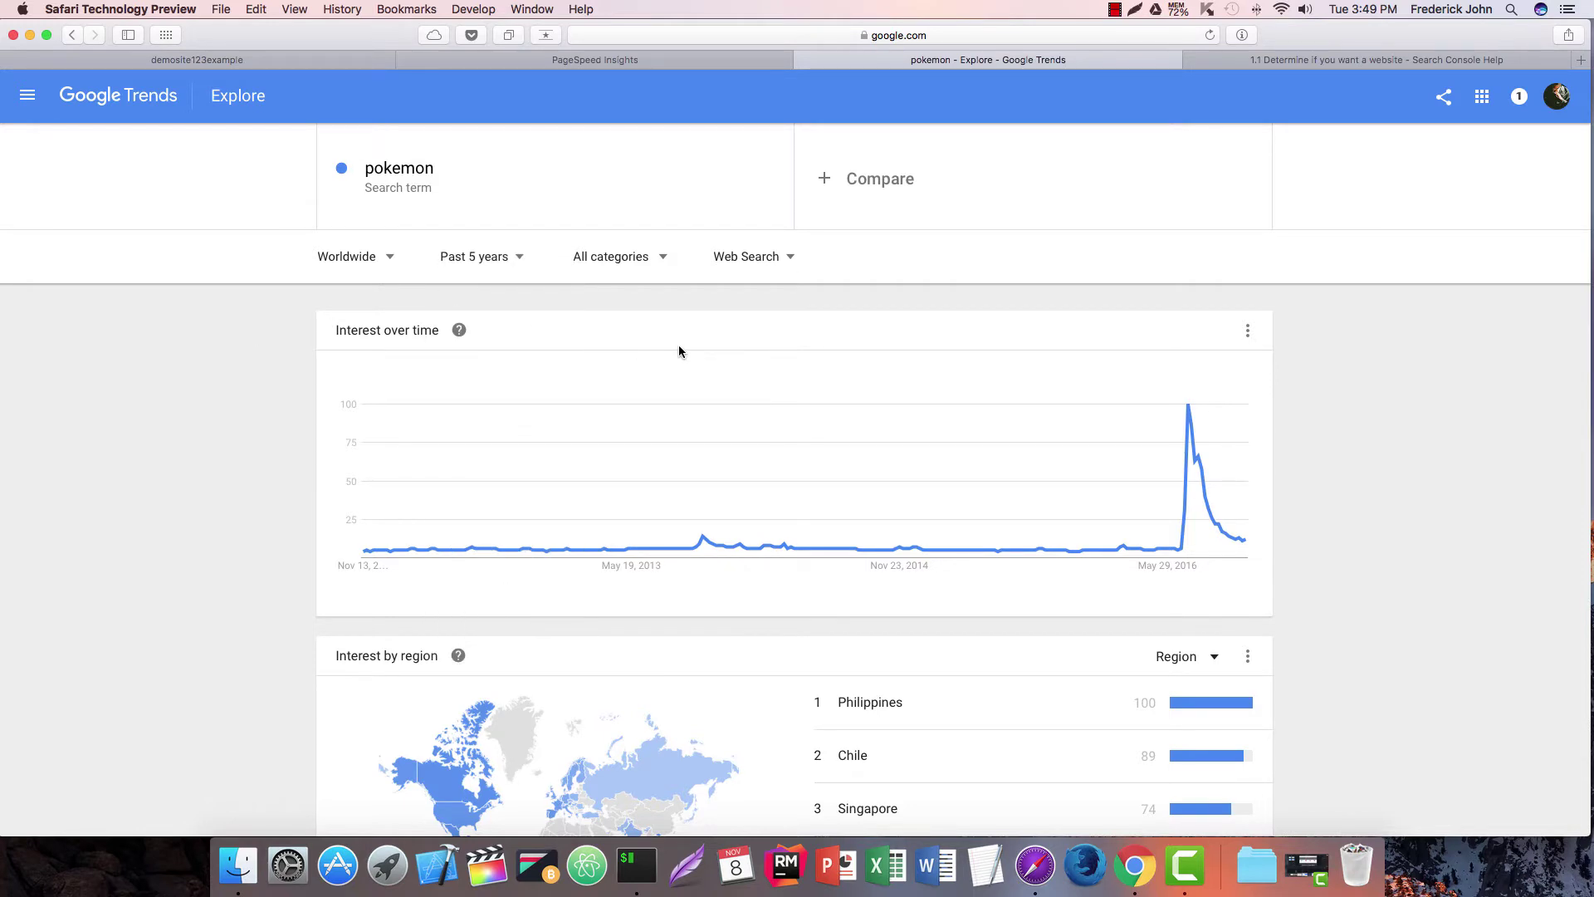
Limit the pokemon trend data to the United States and the past 90 days.
click(331, 274)
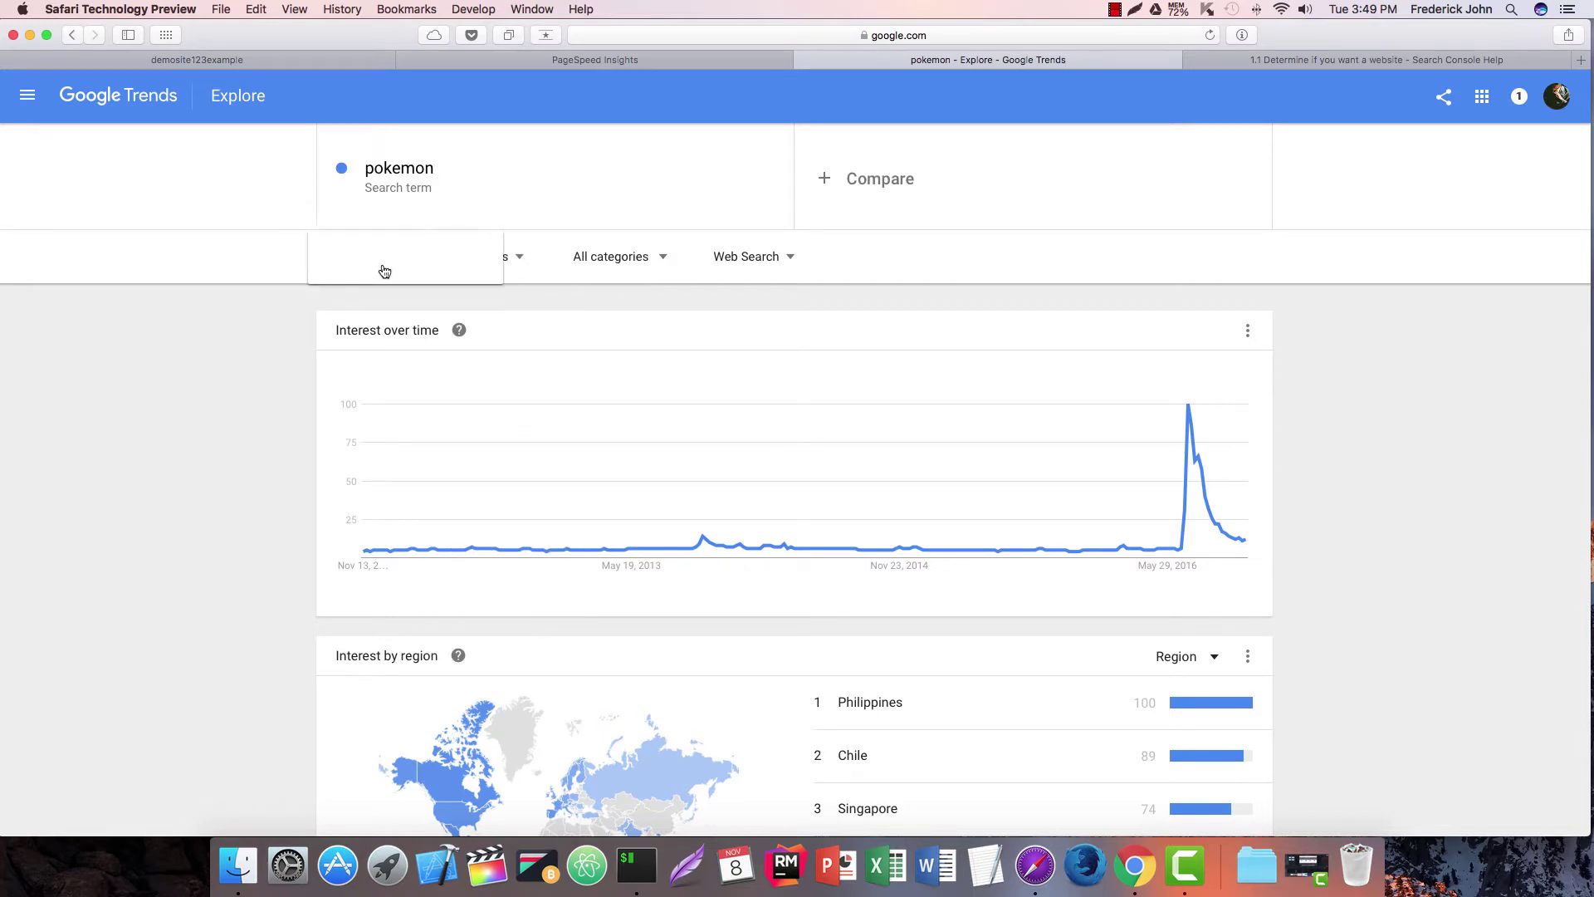
click(380, 271)
click(473, 264)
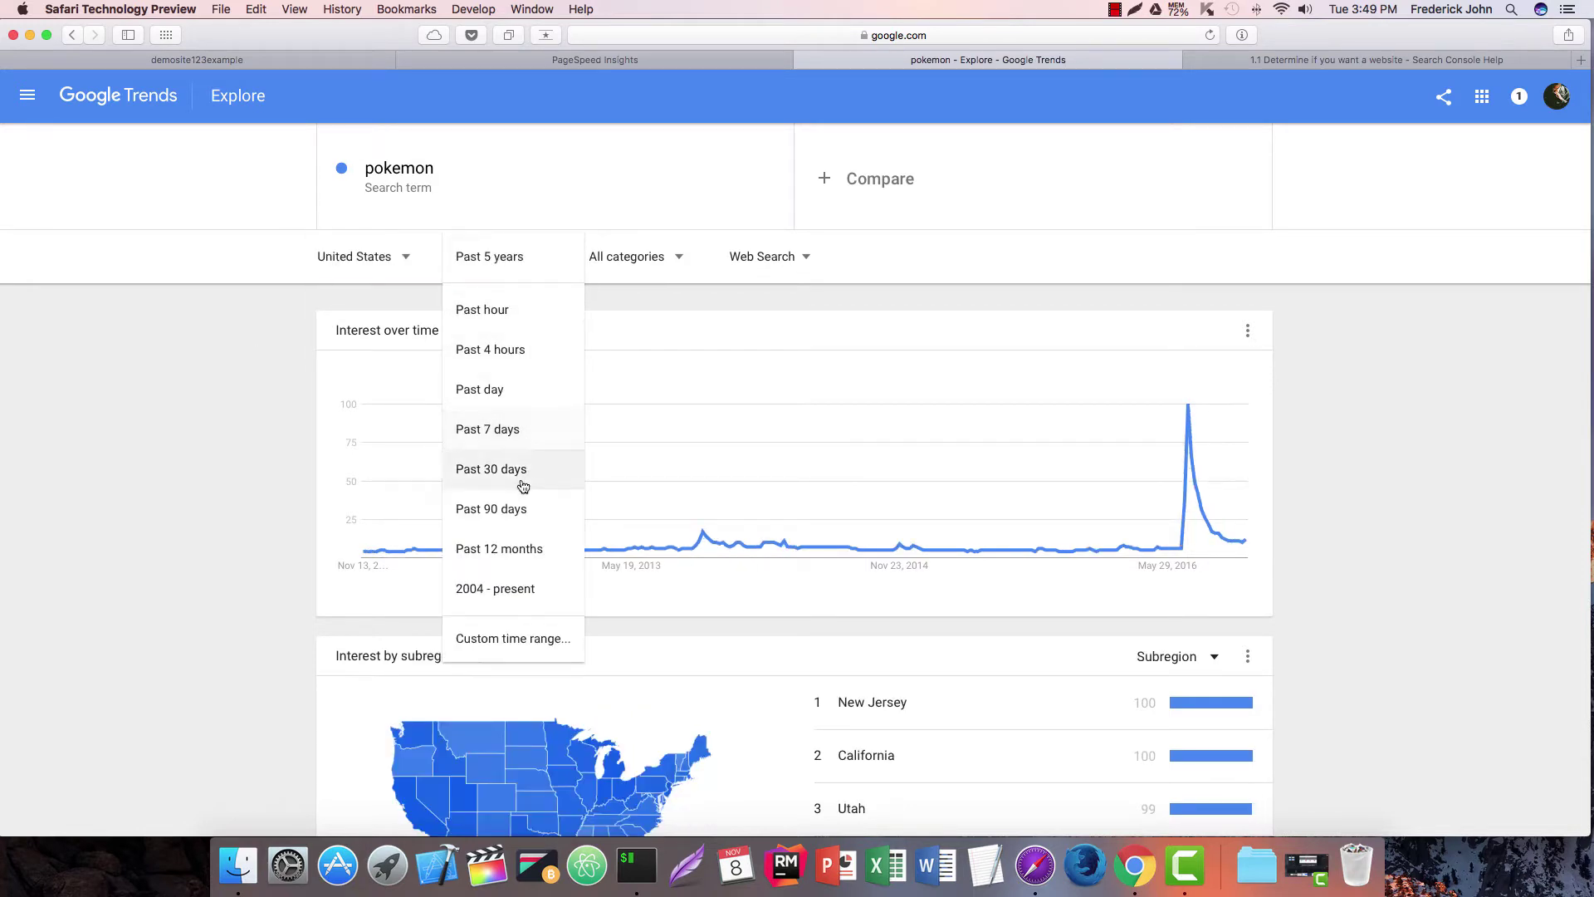
click(518, 508)
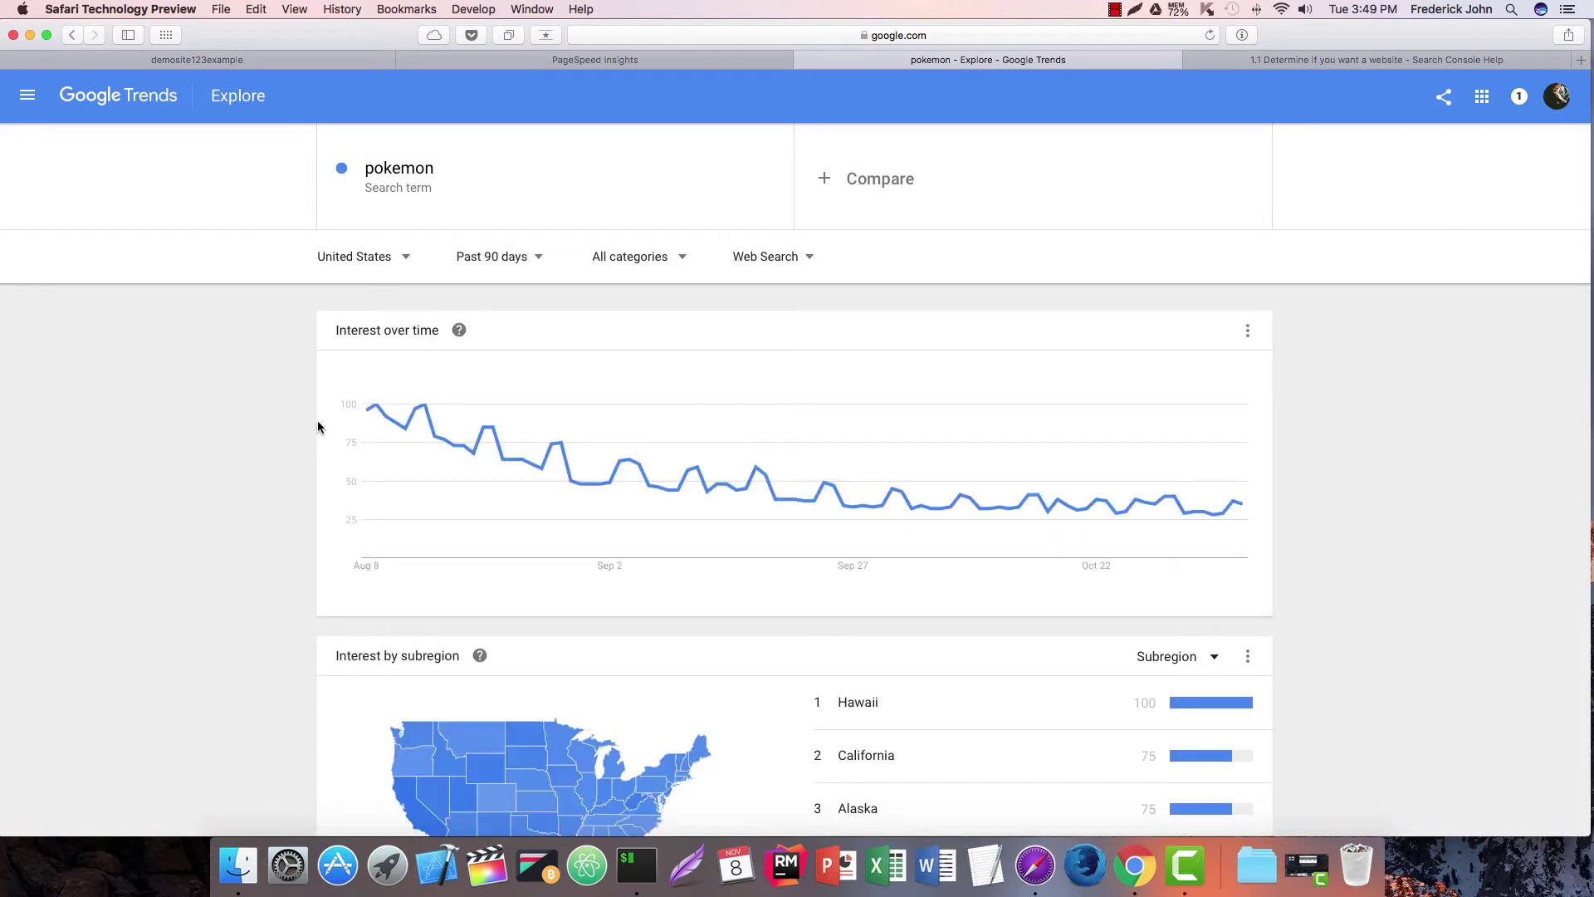
Inspect the start of the interest-over-time graph and change the time range to the past 12 months.
mouse_move(365, 412)
click(497, 259)
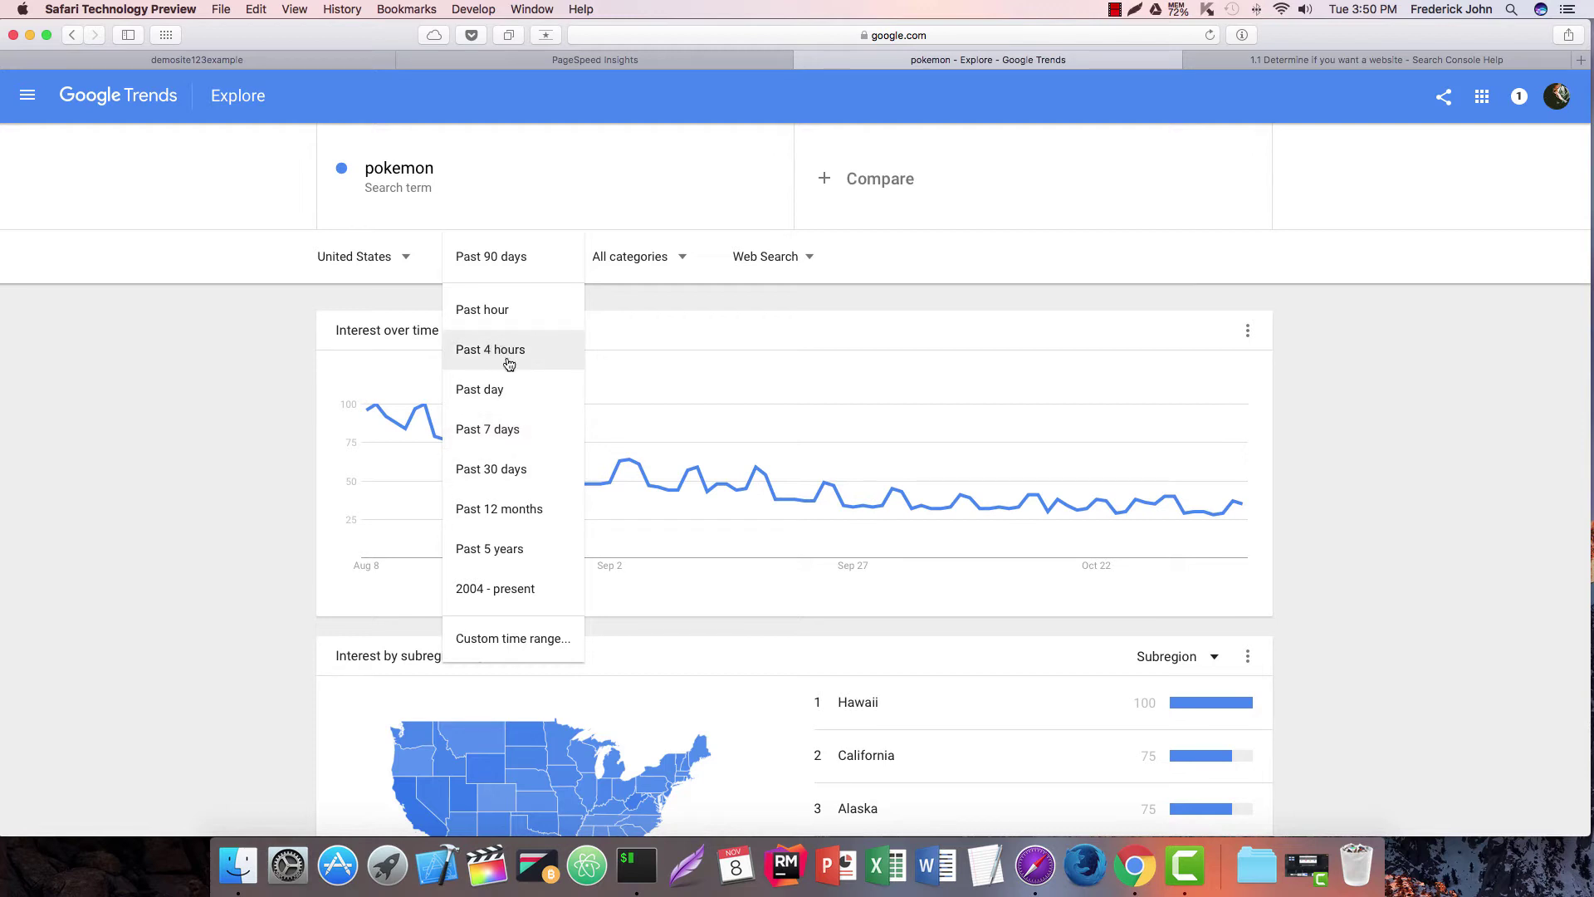
click(514, 510)
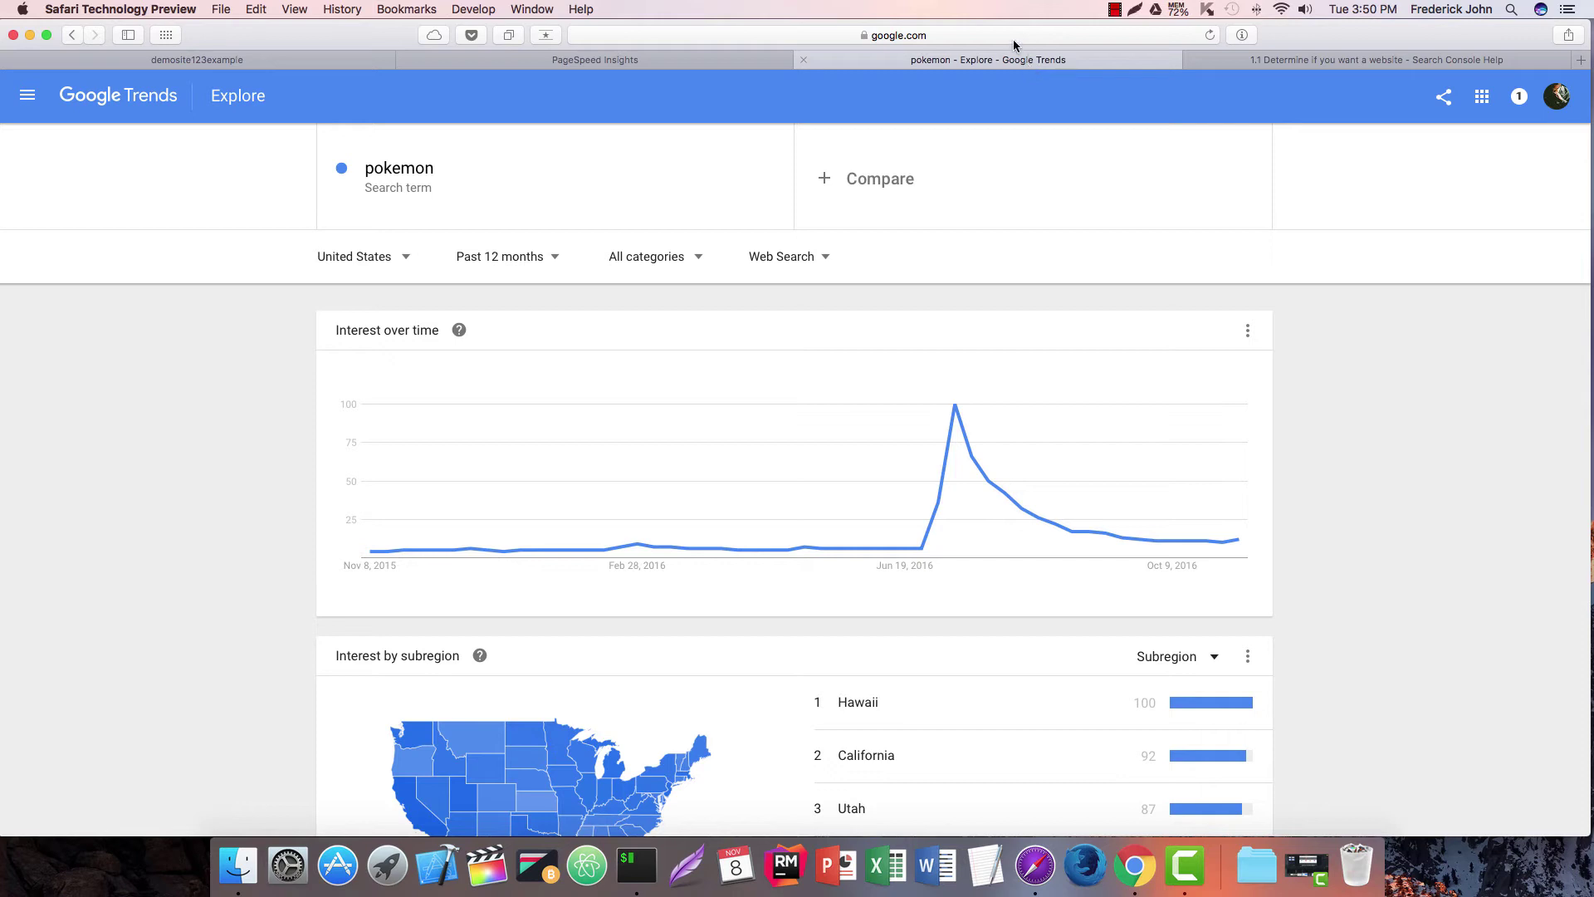
Revisit the open PageSpeed Insights report and return to the pokemon trends page.
click(613, 63)
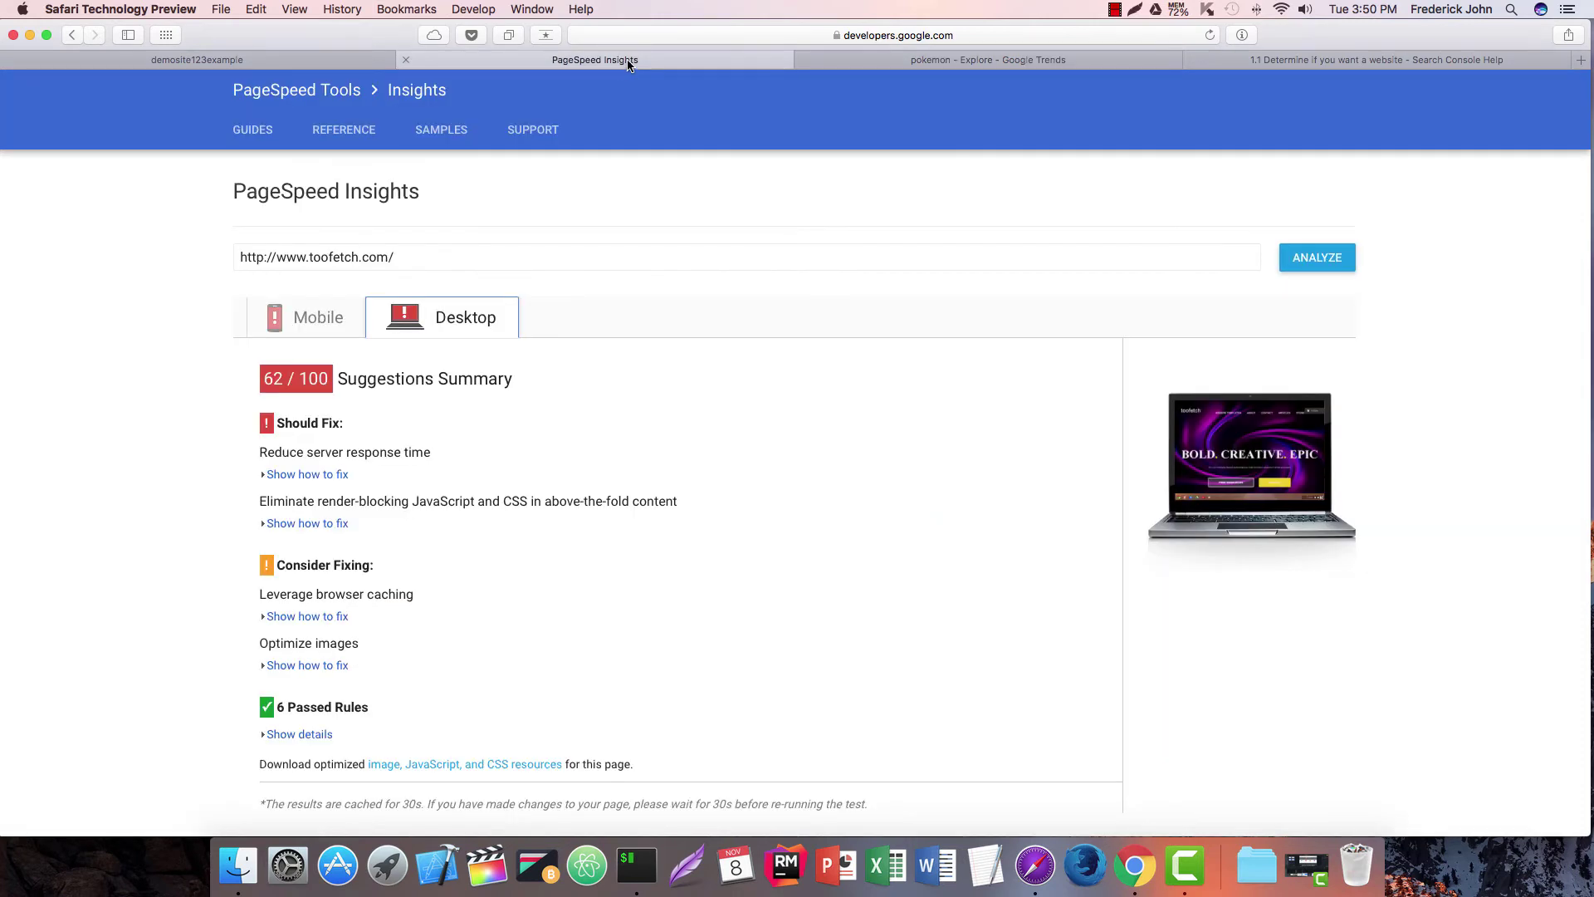
click(882, 66)
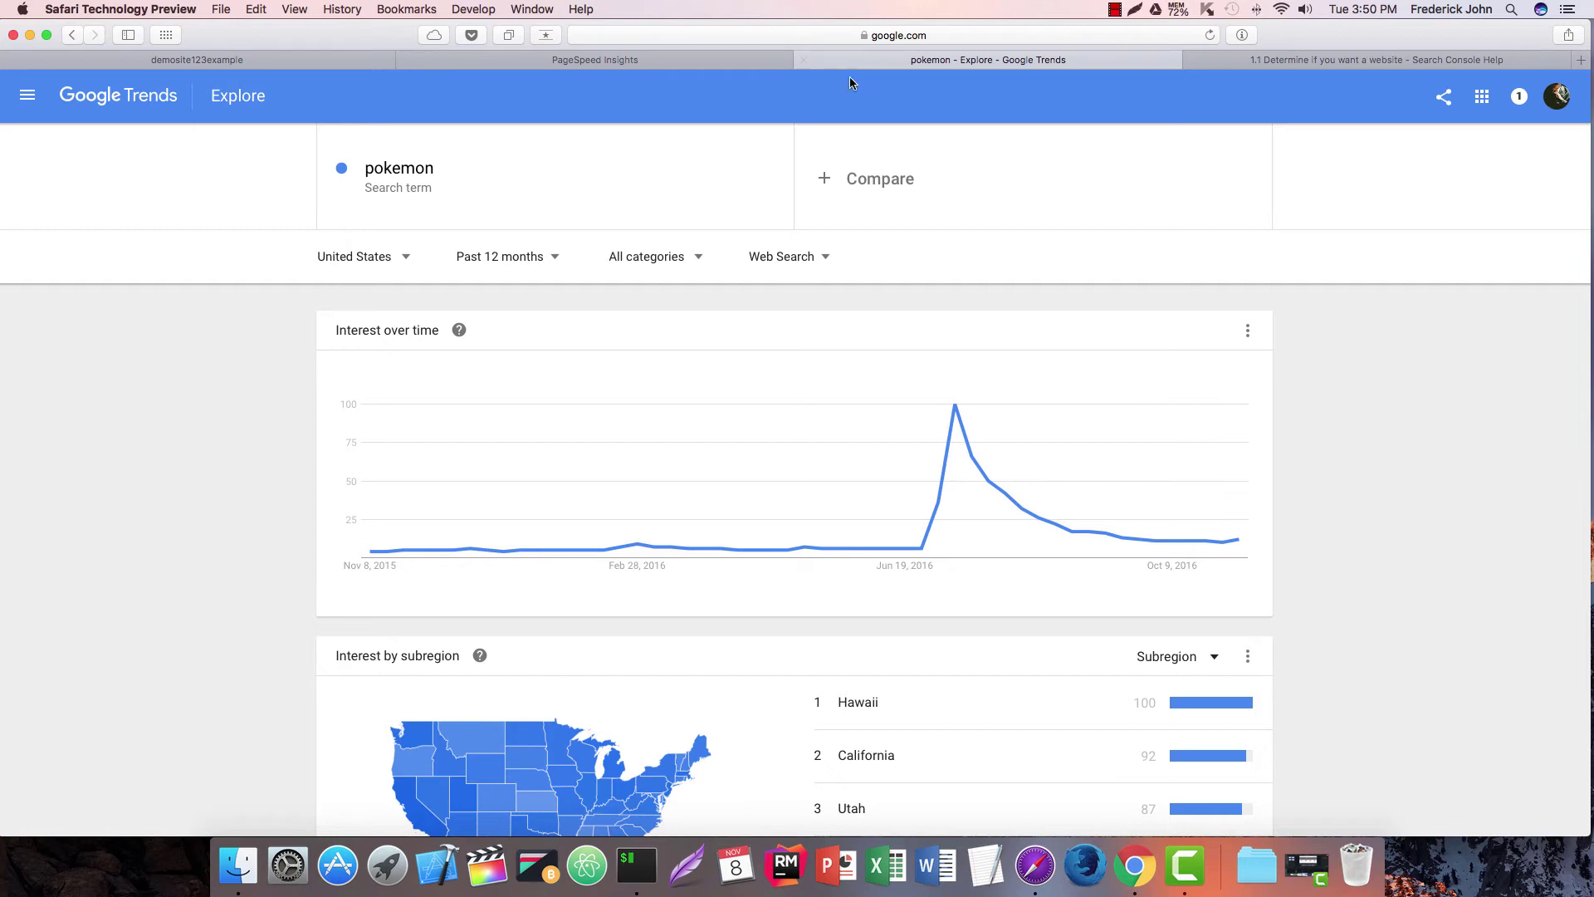
Return to the website course, advance to lesson 1.3 Identify your audience, and read its Google Trends and test audience sections.
click(1276, 63)
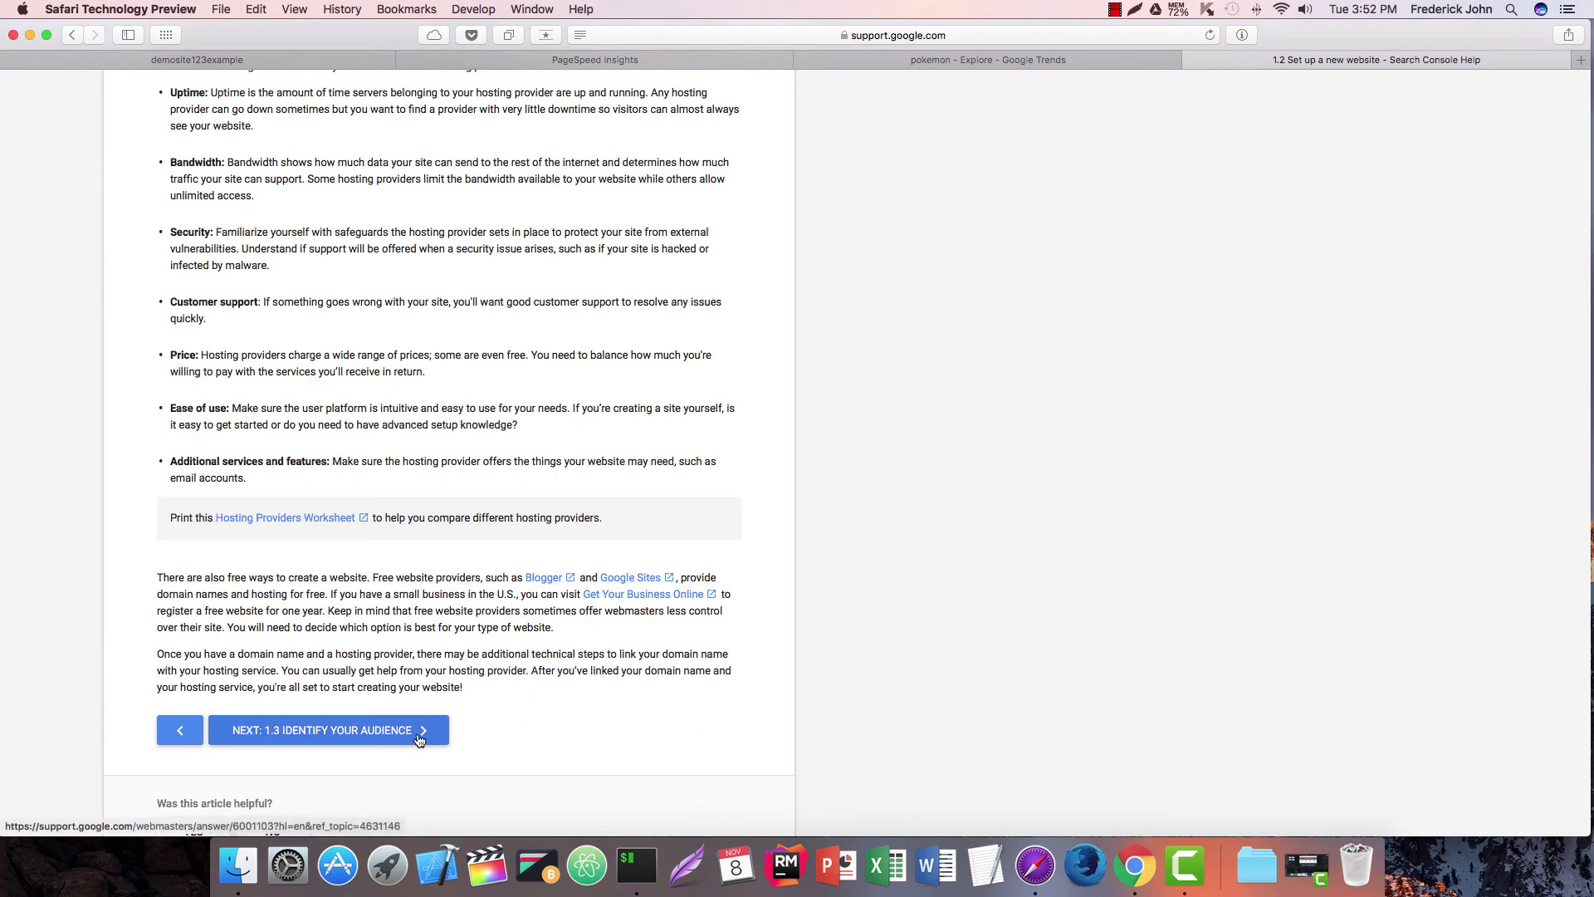
click(419, 730)
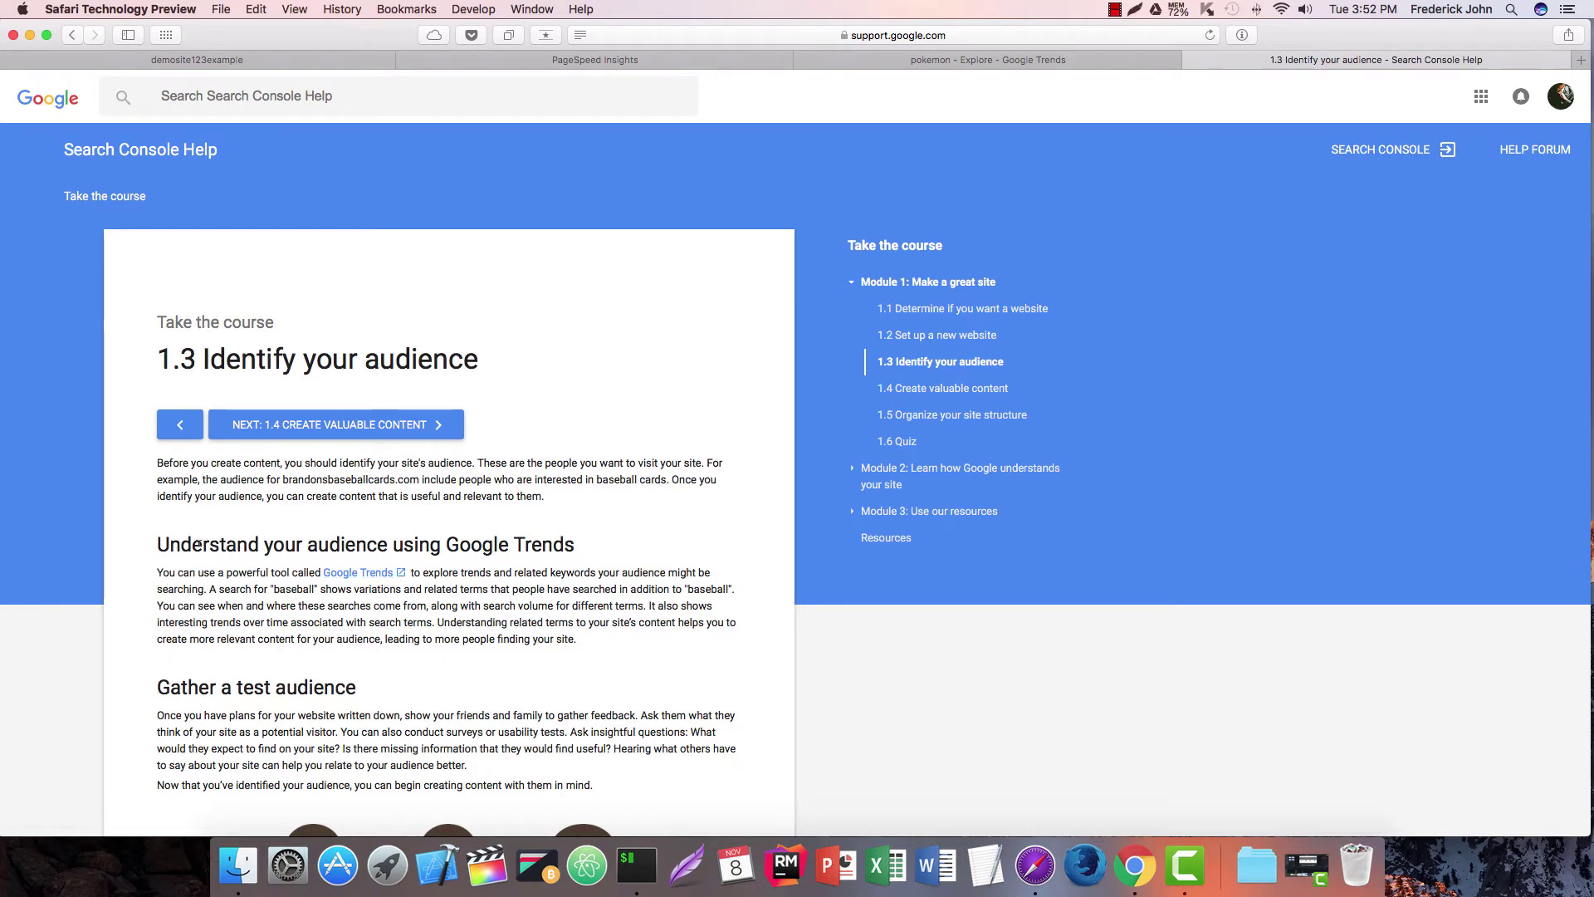
drag(202, 546, 575, 548)
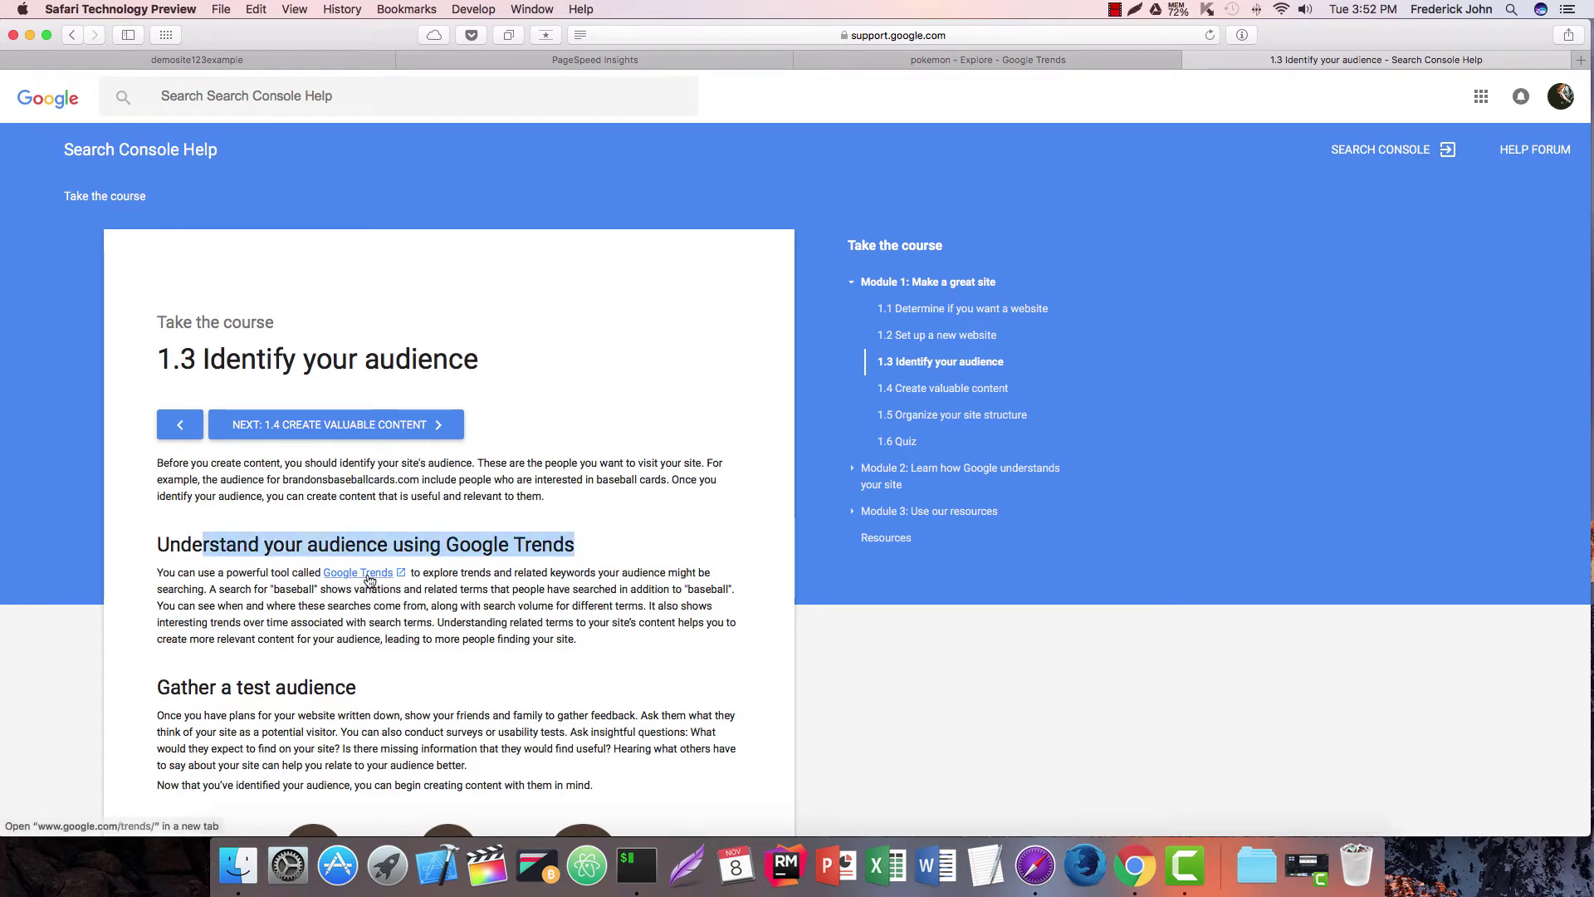
click(607, 612)
scroll(606, 612, down, 3)
scroll(606, 612, down, 5)
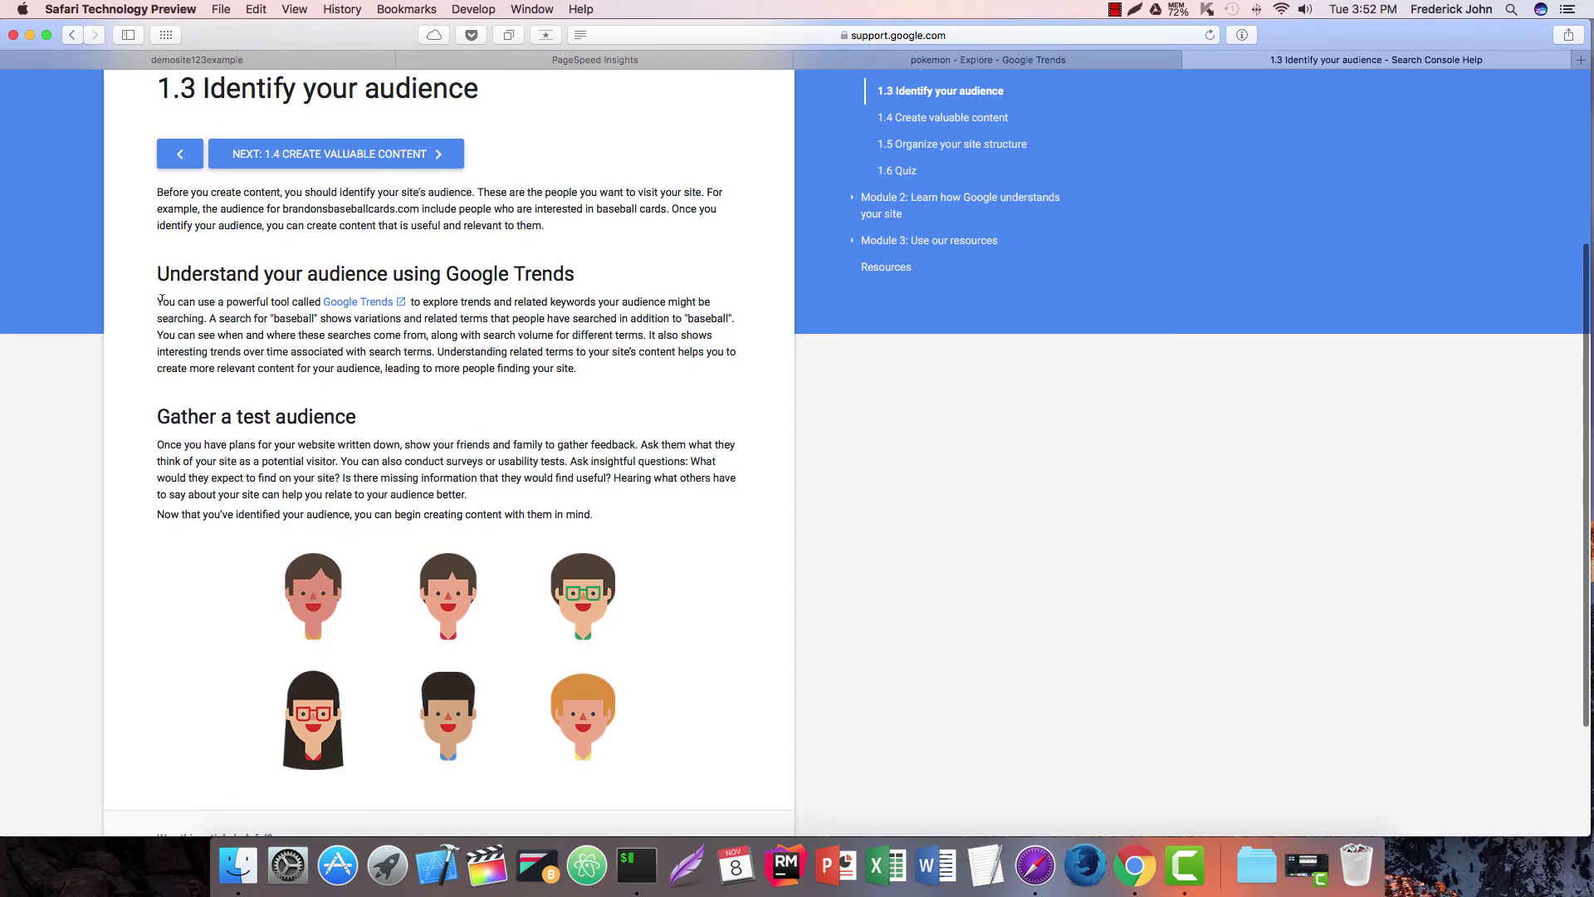
drag(161, 299, 267, 288)
click(507, 295)
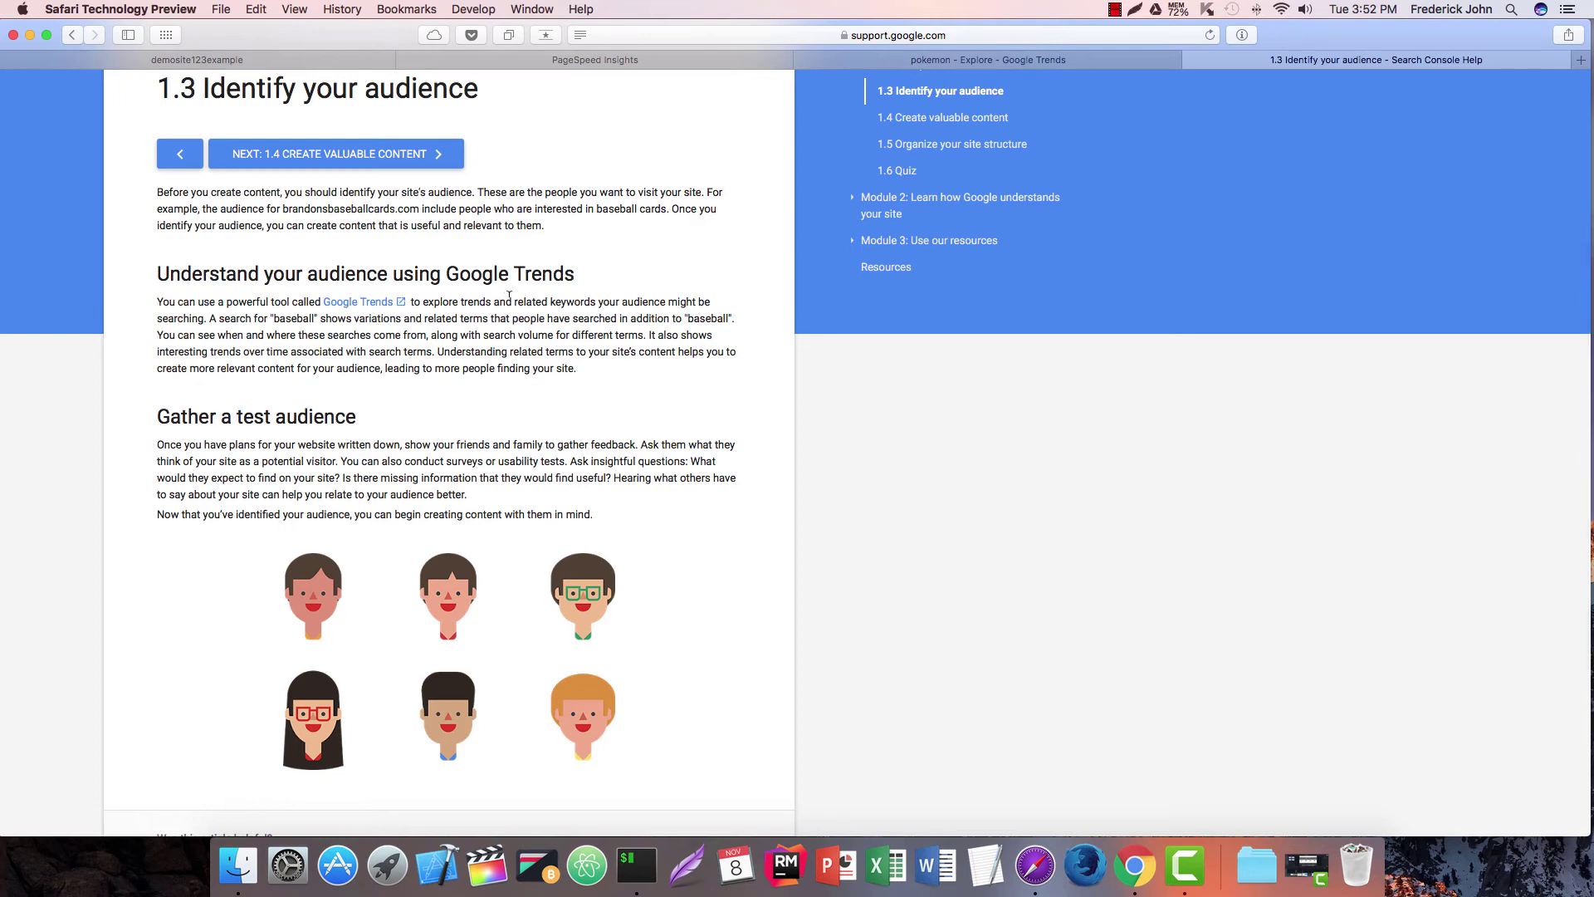
scroll(492, 446, down, 3)
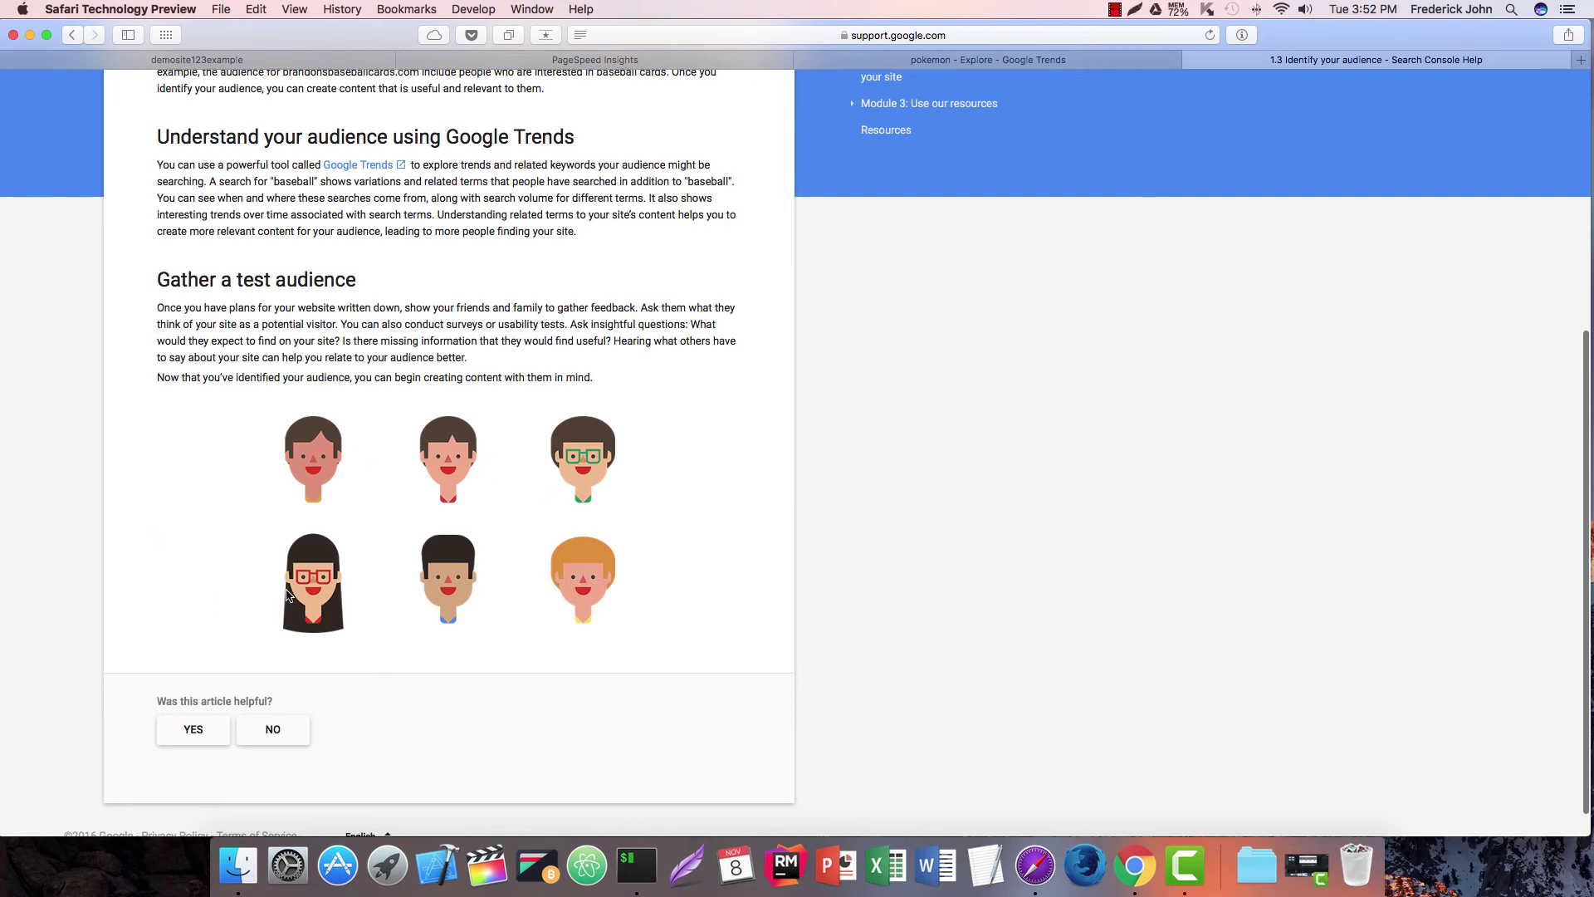
Advance to lesson 1.4 Create valuable content and skim it through the Google Webmaster Guidelines section.
scroll(283, 589, up, 5)
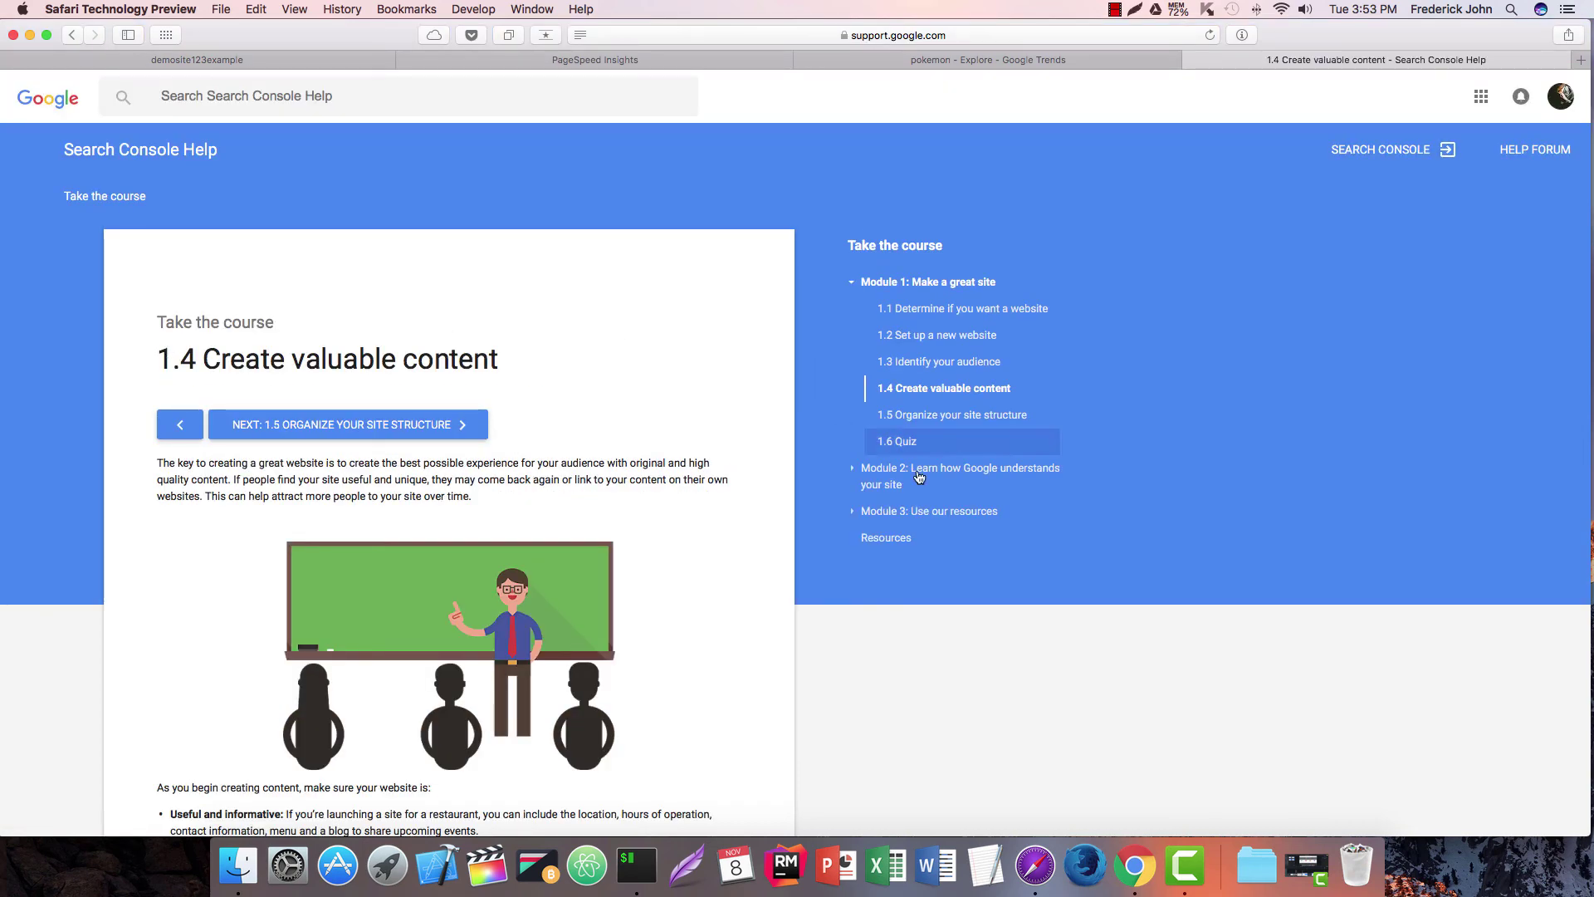
scroll(1132, 551, down, 2)
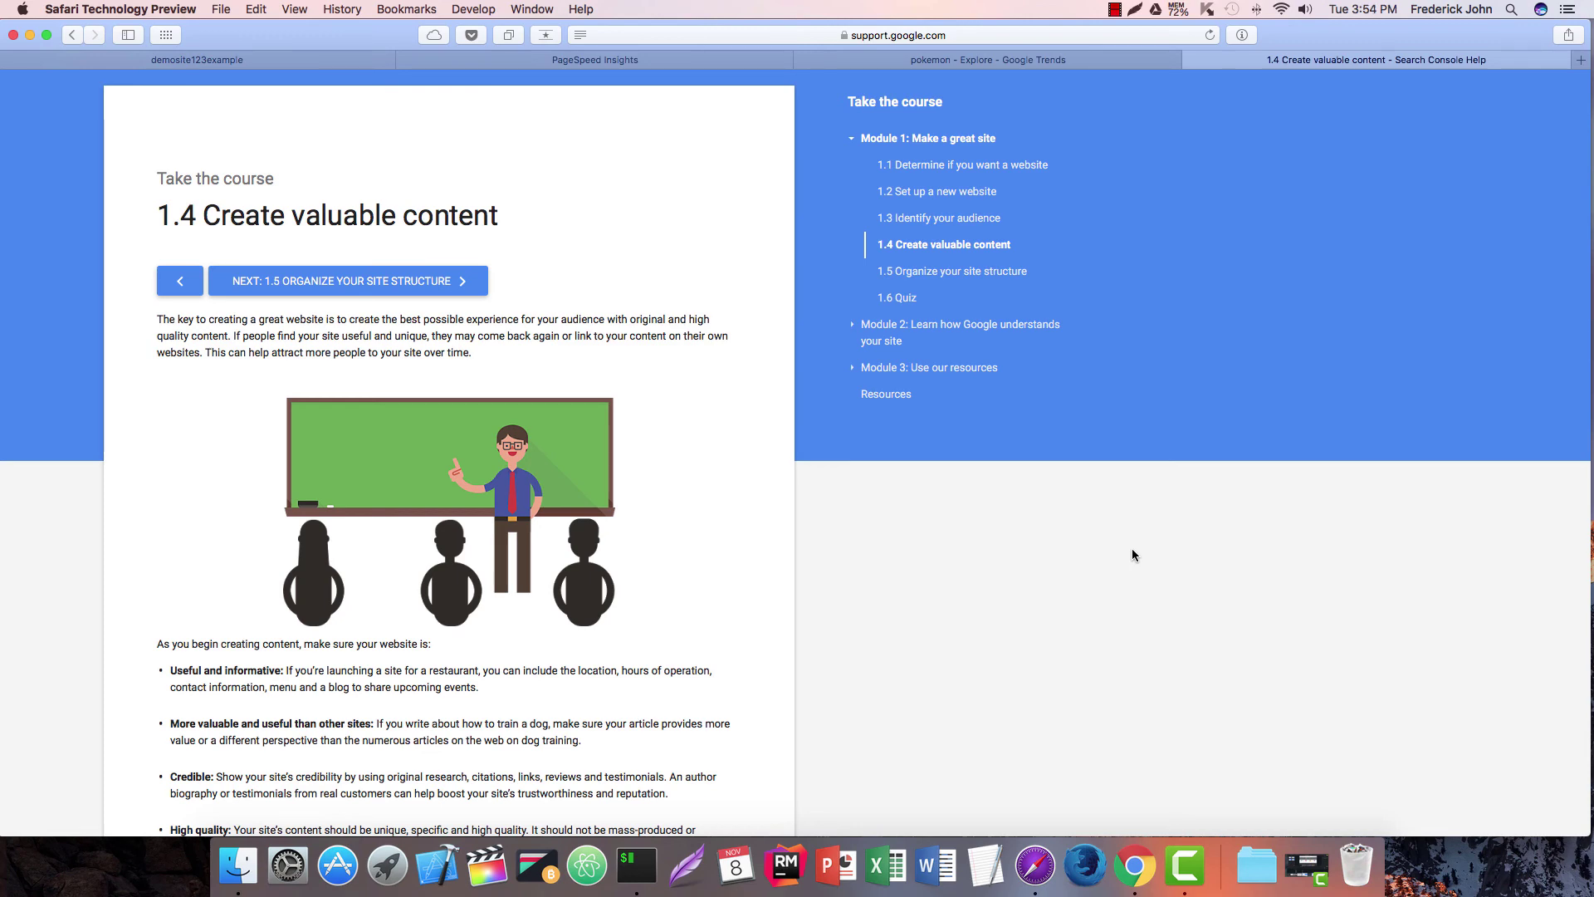
scroll(1112, 506, down, 10)
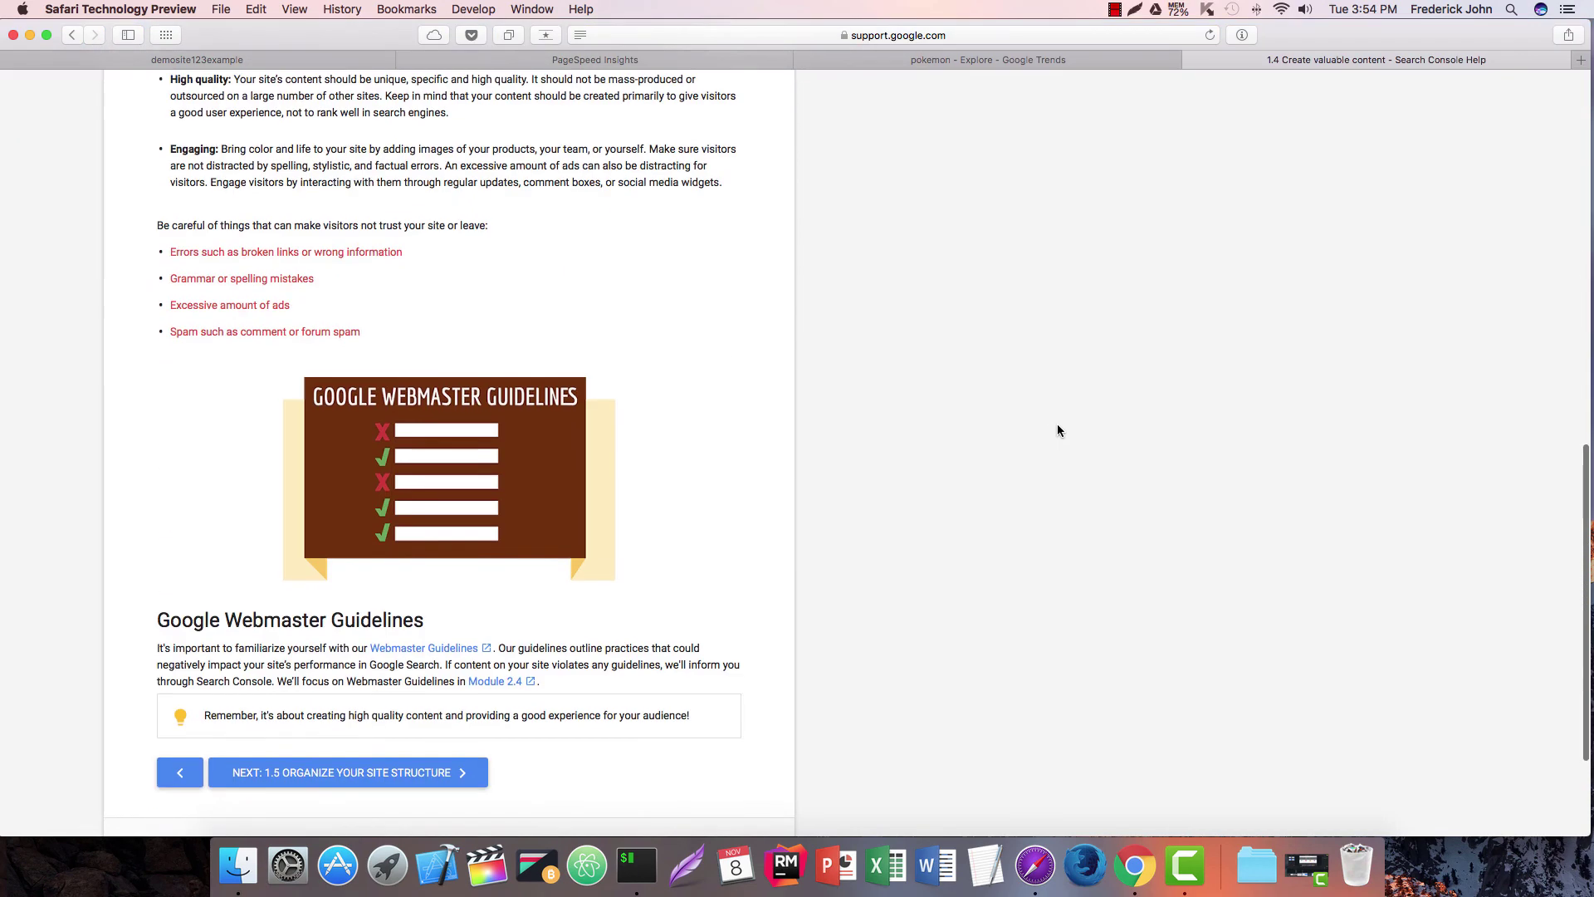
scroll(897, 412, up, 15)
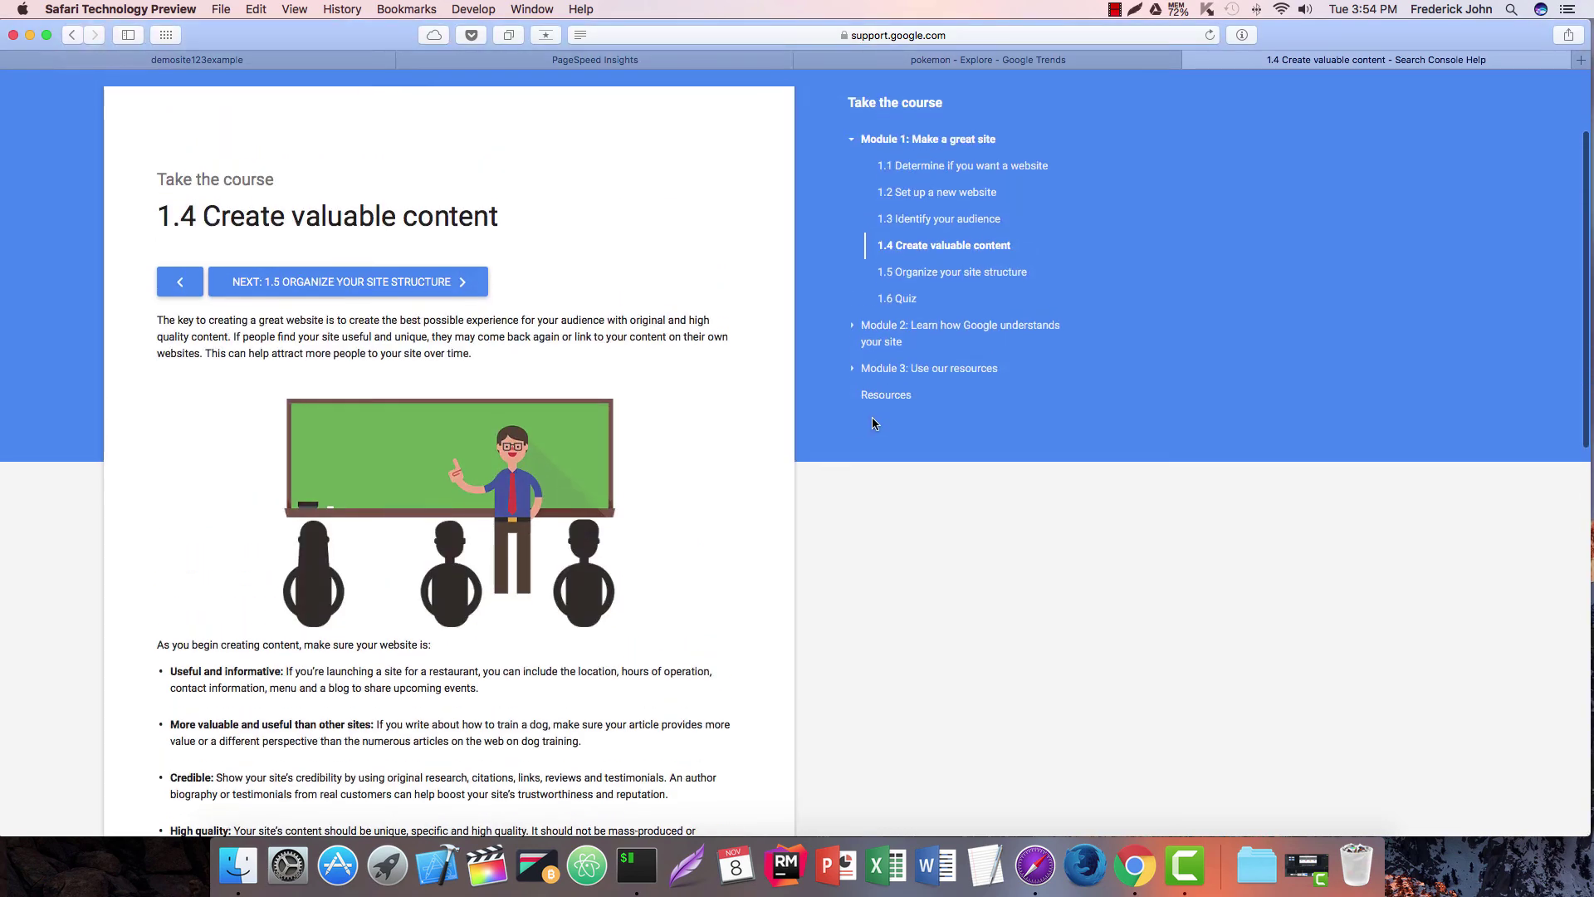
scroll(836, 417, up, 2)
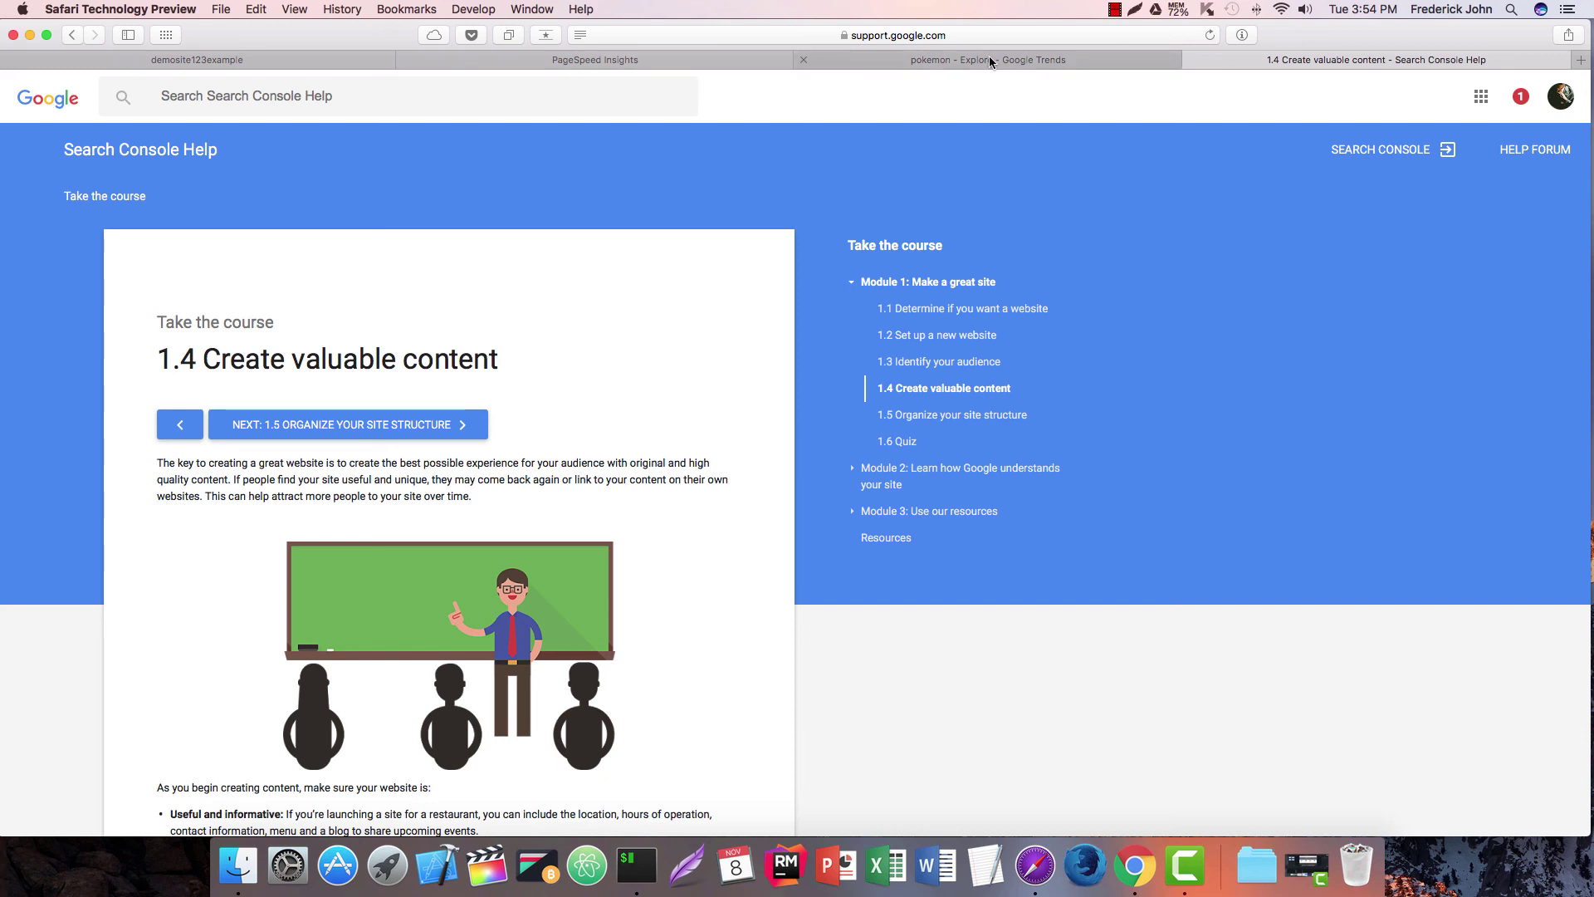
Revisit the demo site's home page and the PageSpeed Insights report for toofetch.com.
click(154, 60)
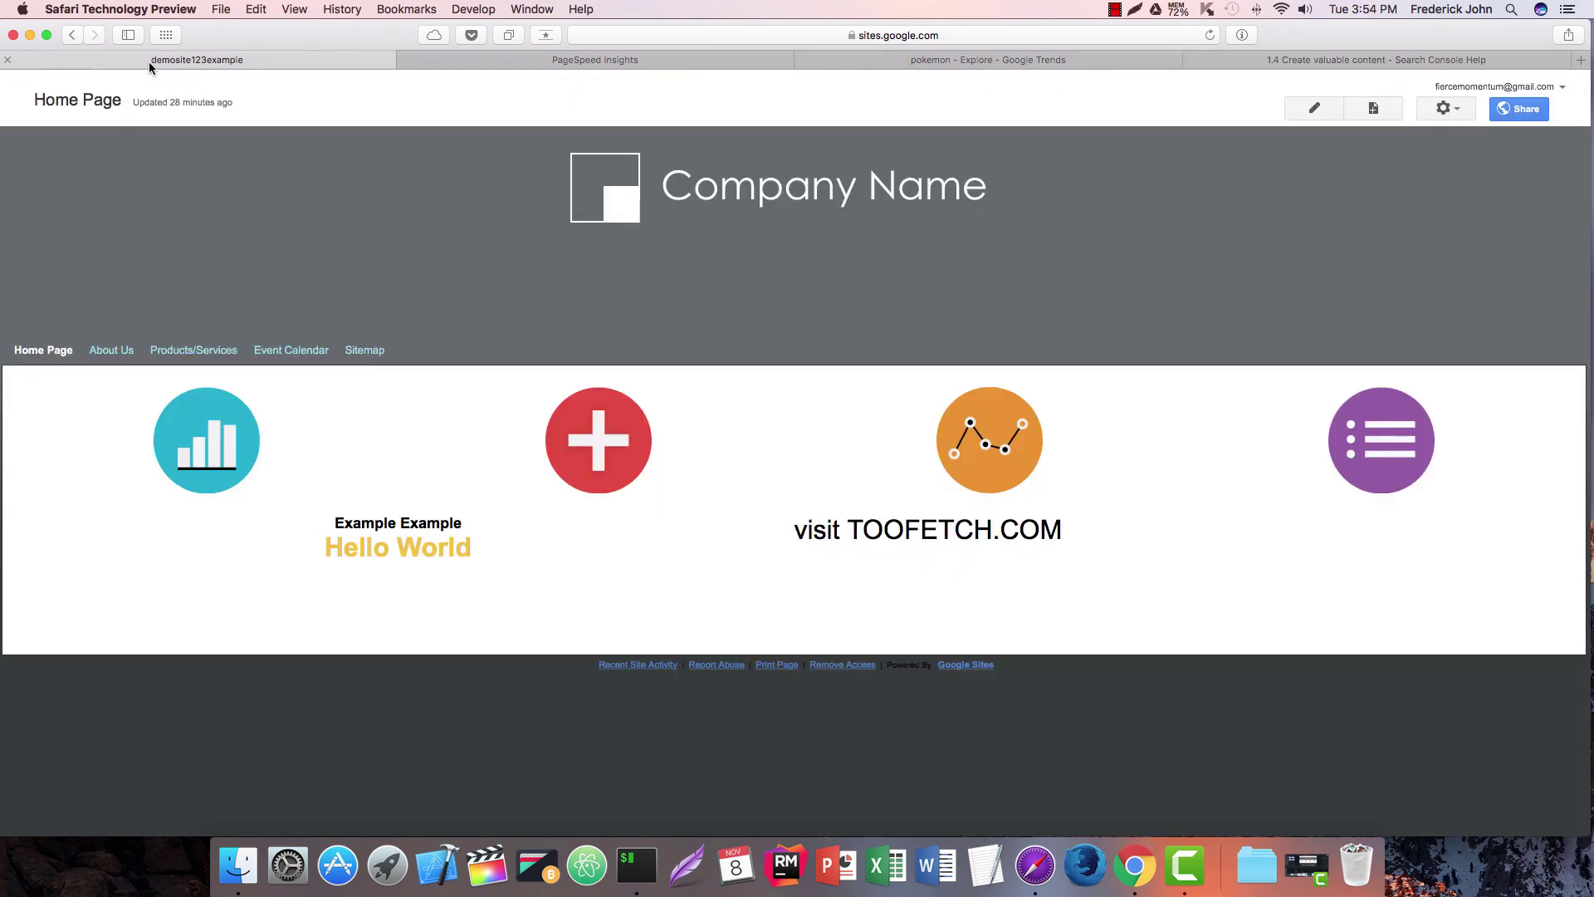
click(518, 60)
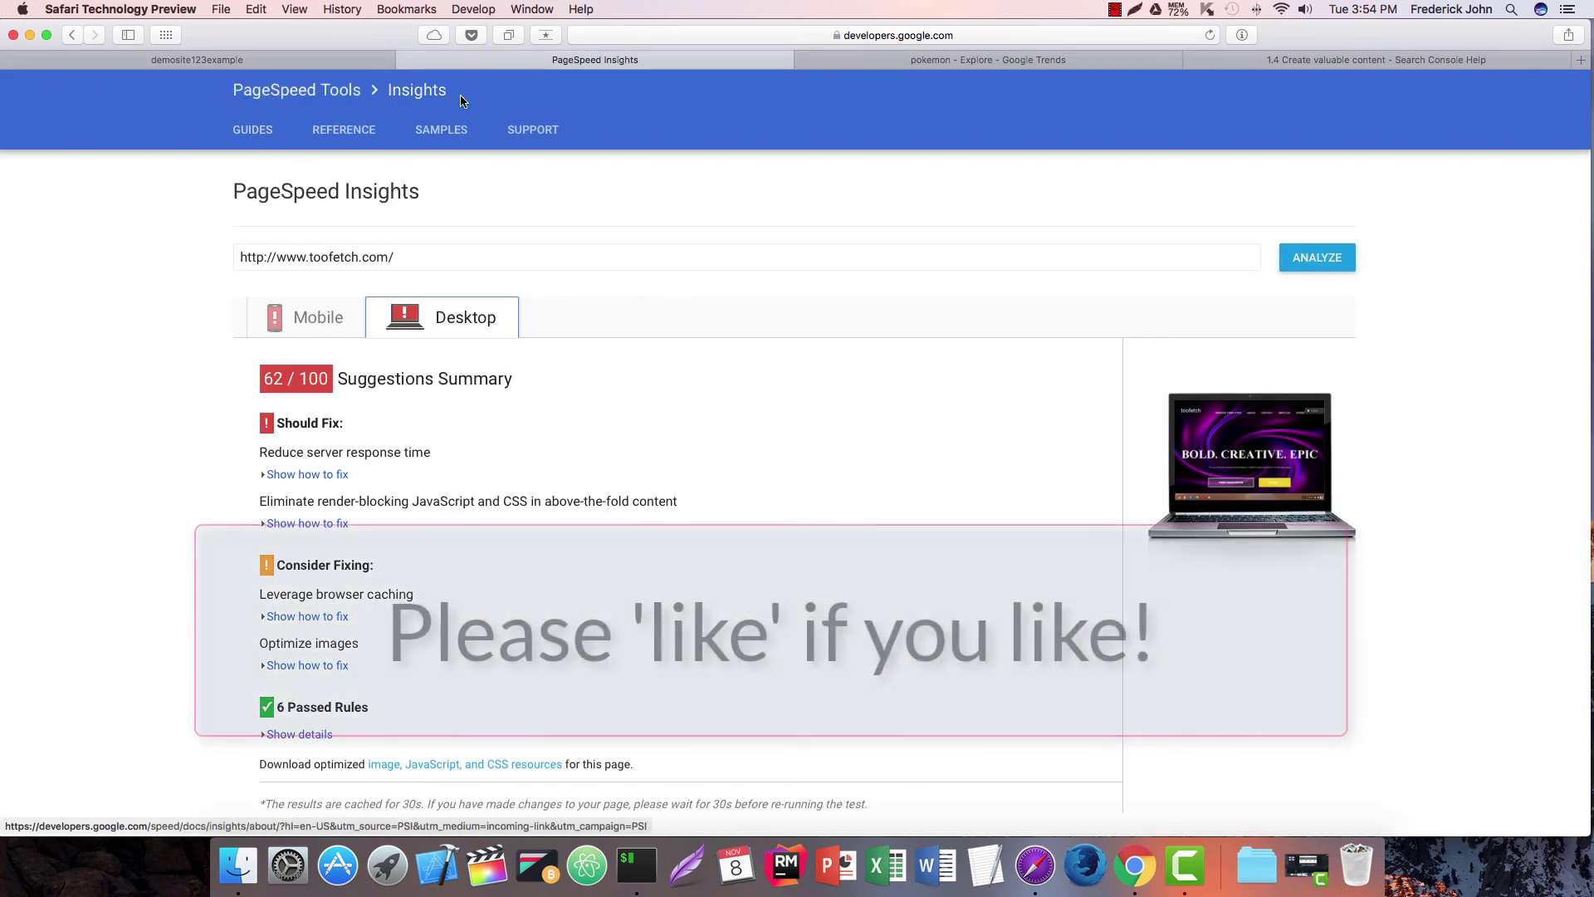